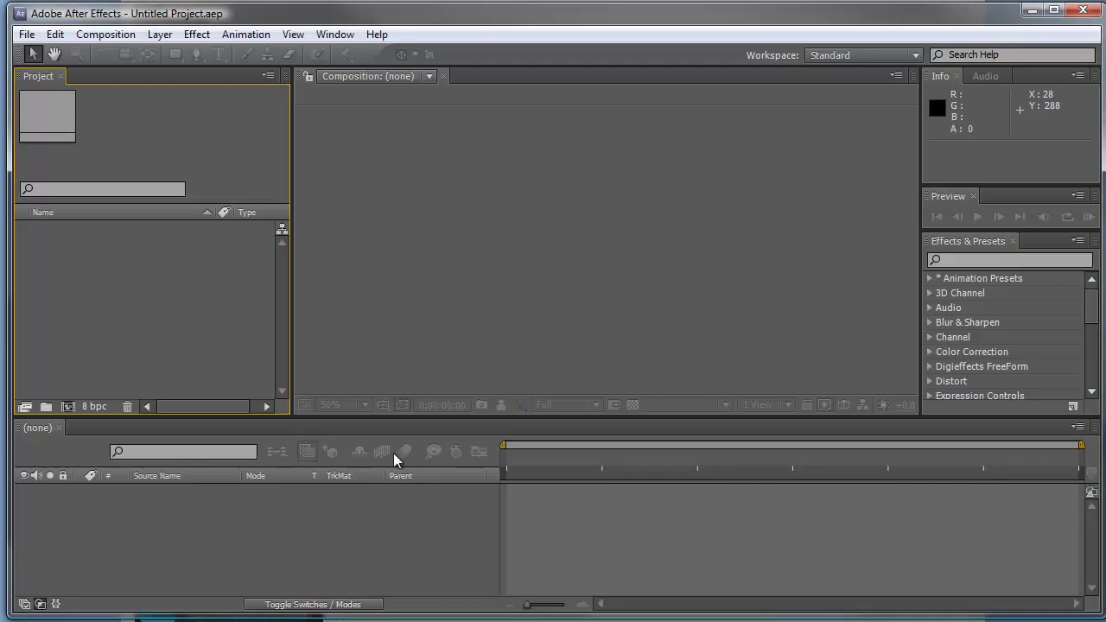
Create a new empty Untitled Project.aep from File > New > New Project.
click(25, 35)
mouse_move(80, 53)
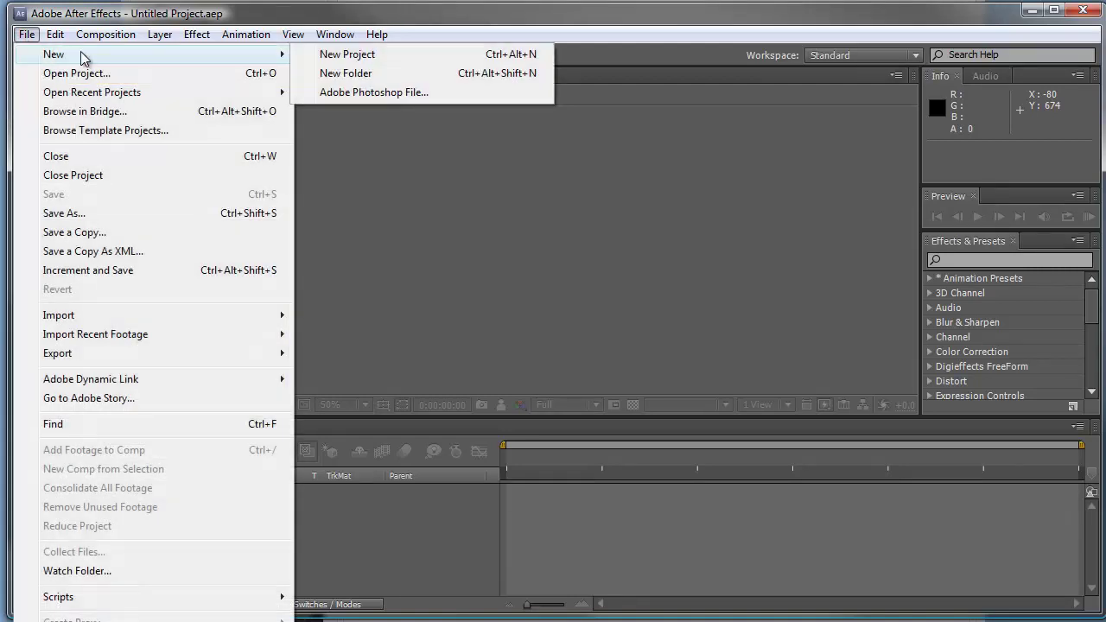
click(369, 59)
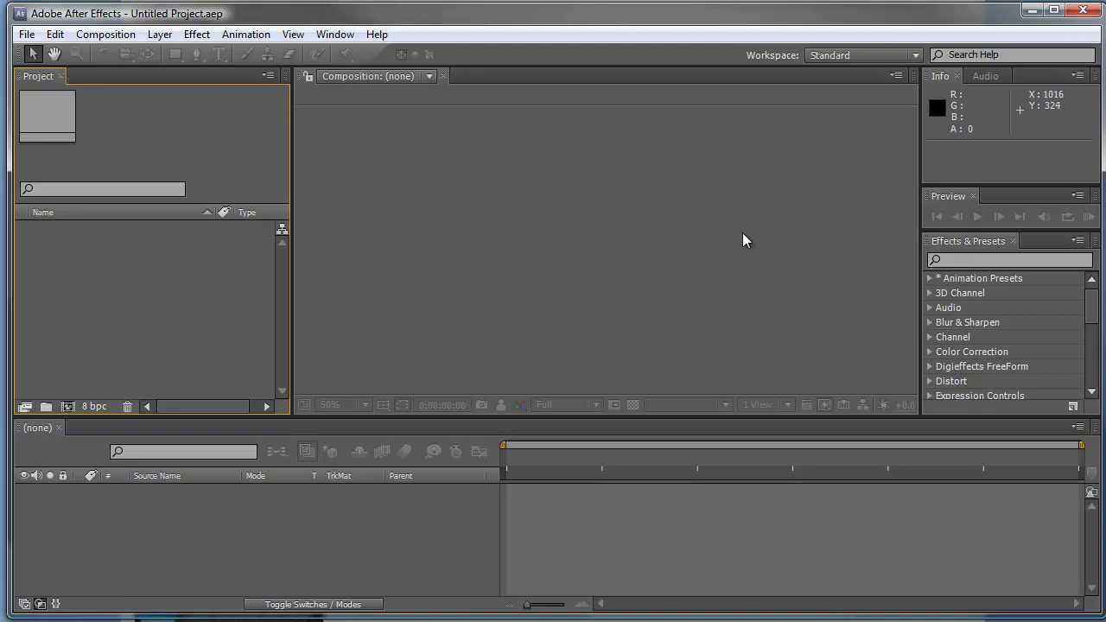
click(61, 76)
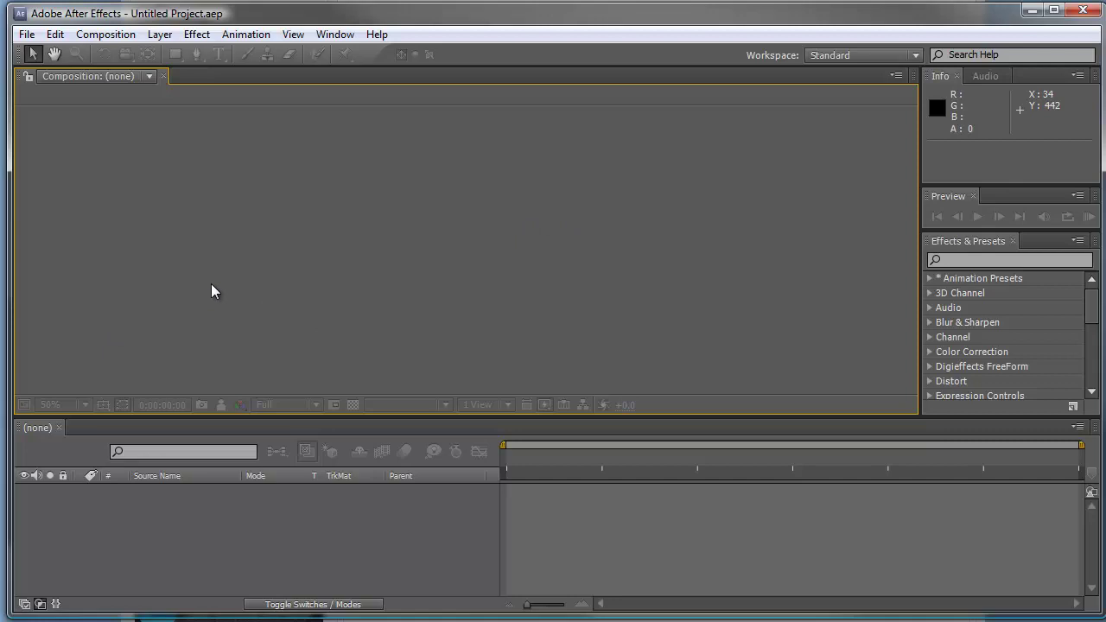
click(334, 34)
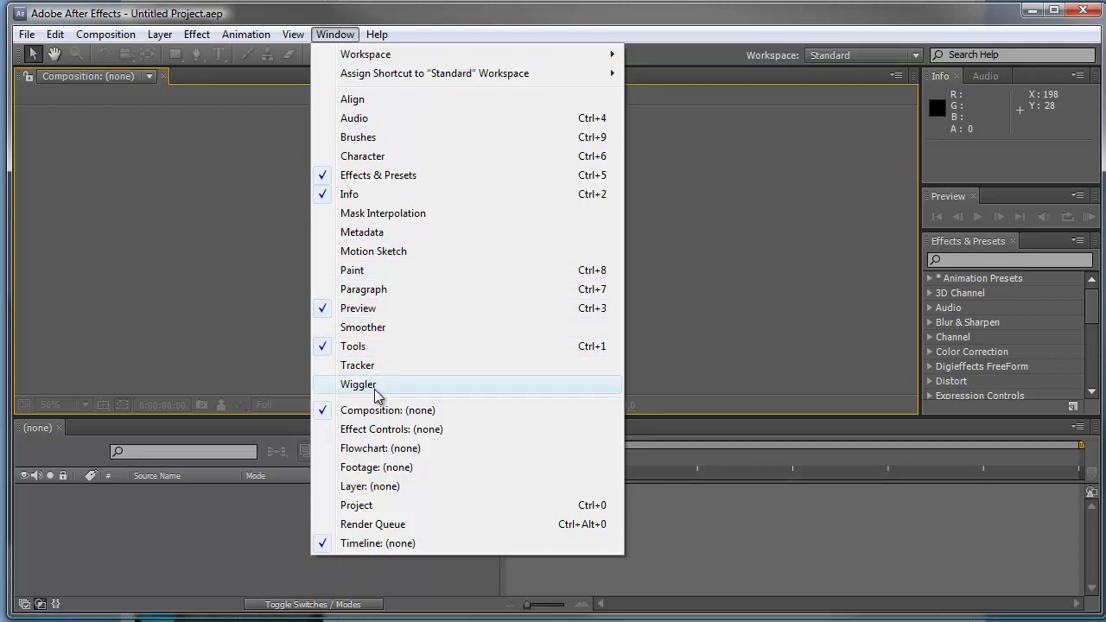
click(350, 506)
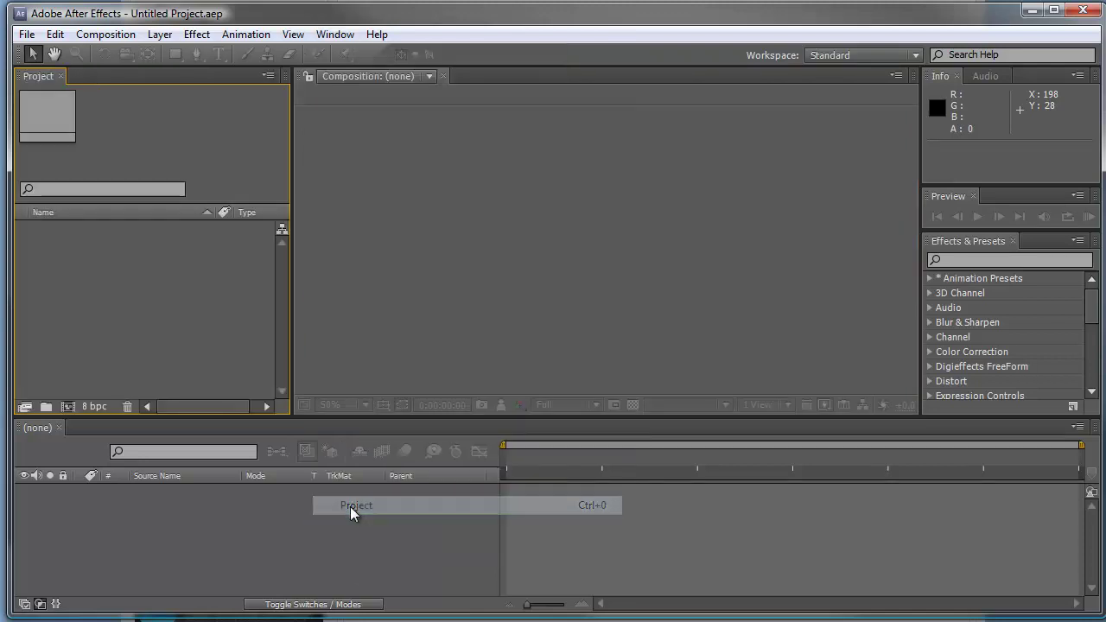
Reset the Standard workspace to its default panel layout and confirm with Yes.
click(335, 34)
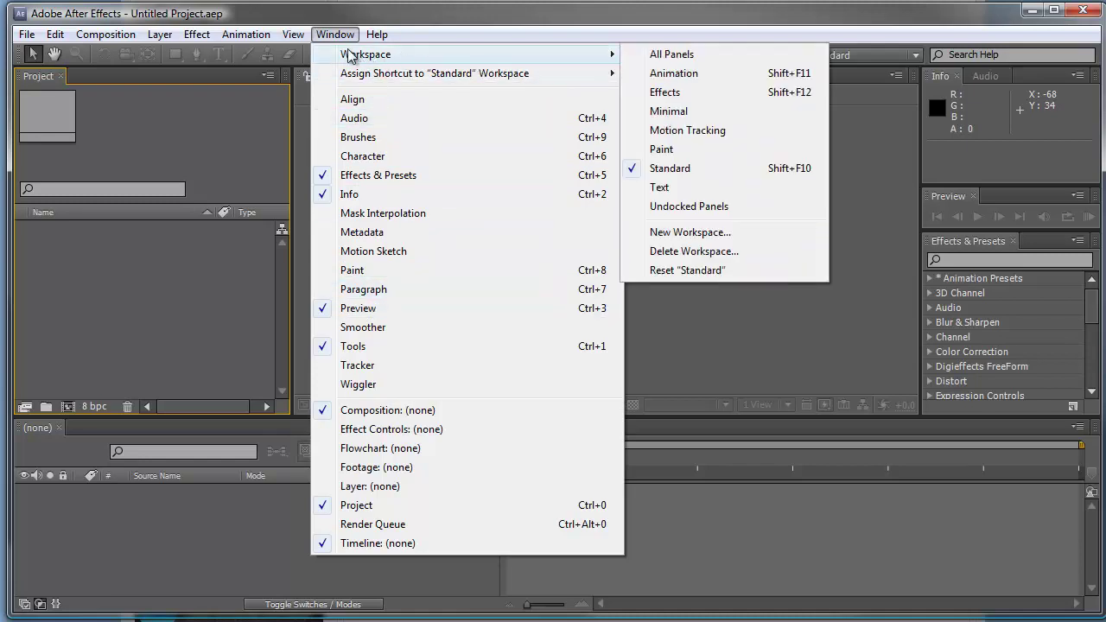
mouse_move(540, 55)
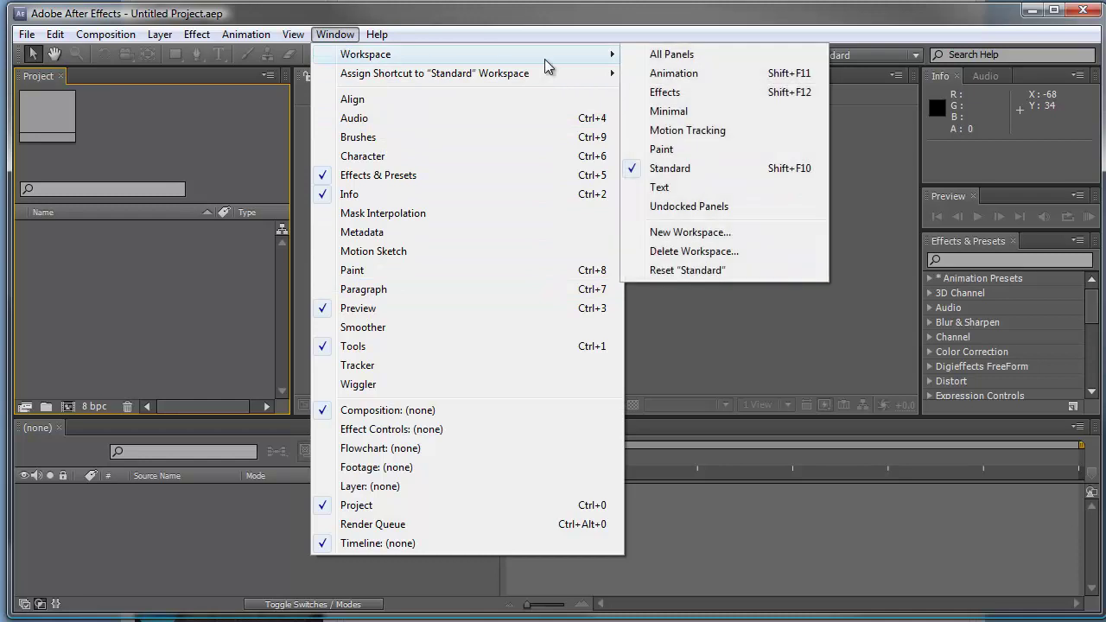
click(695, 273)
click(606, 340)
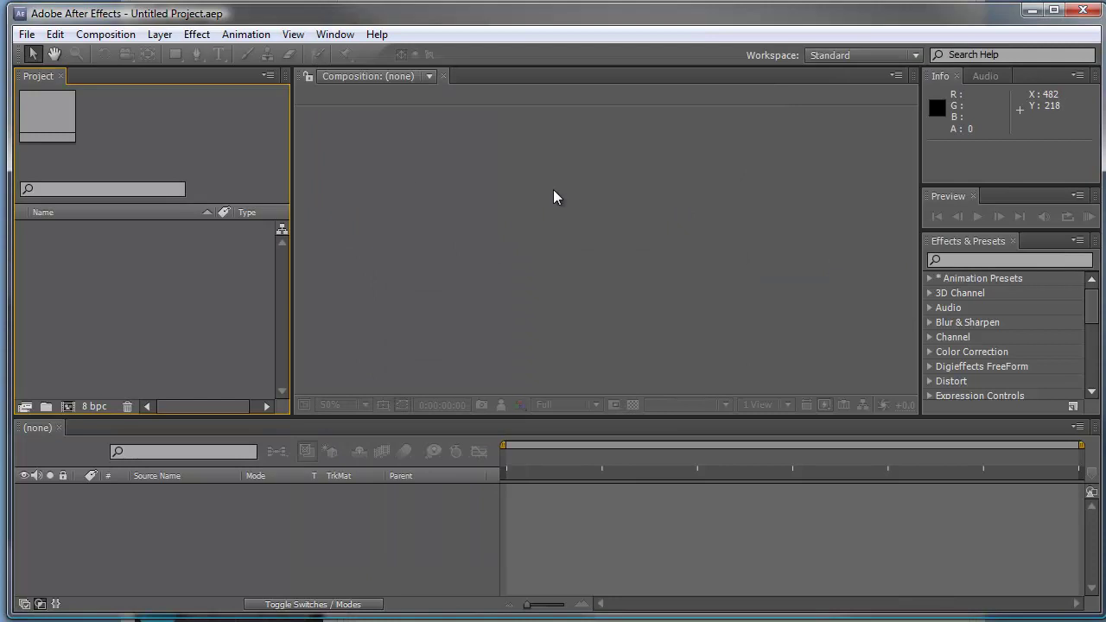
Create another empty Untitled Project.aep through File > New > New Project.
click(27, 35)
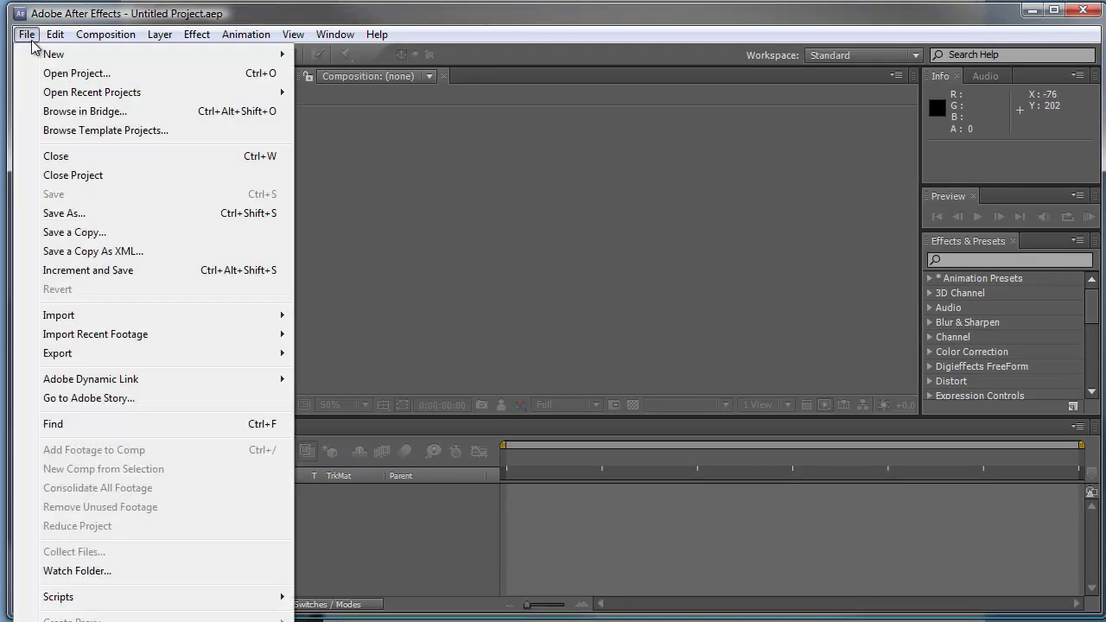
mouse_move(61, 57)
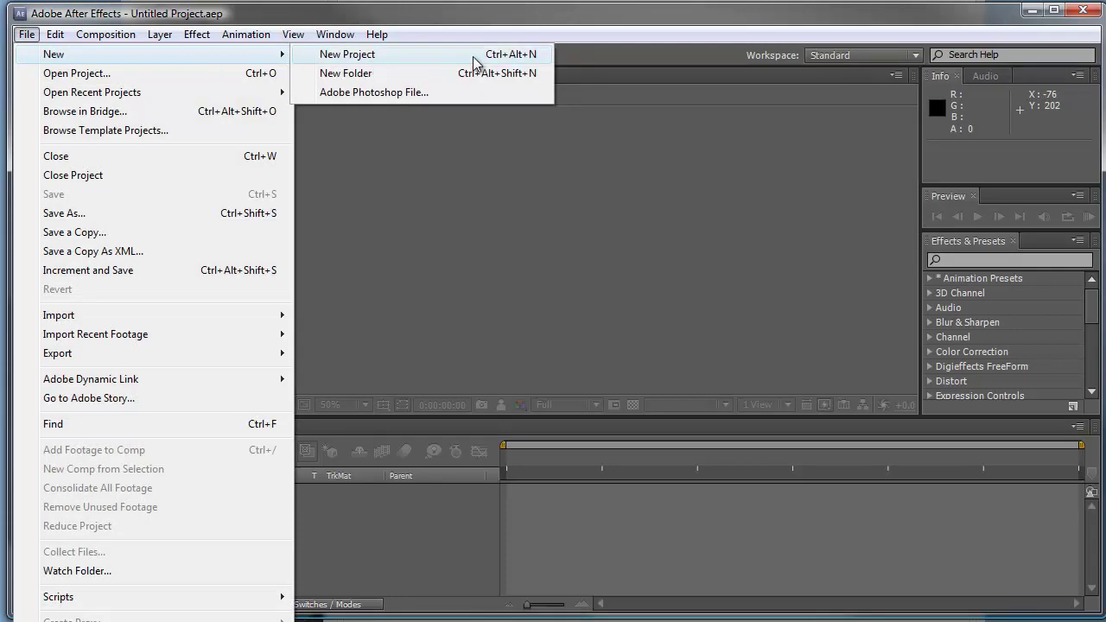
click(421, 60)
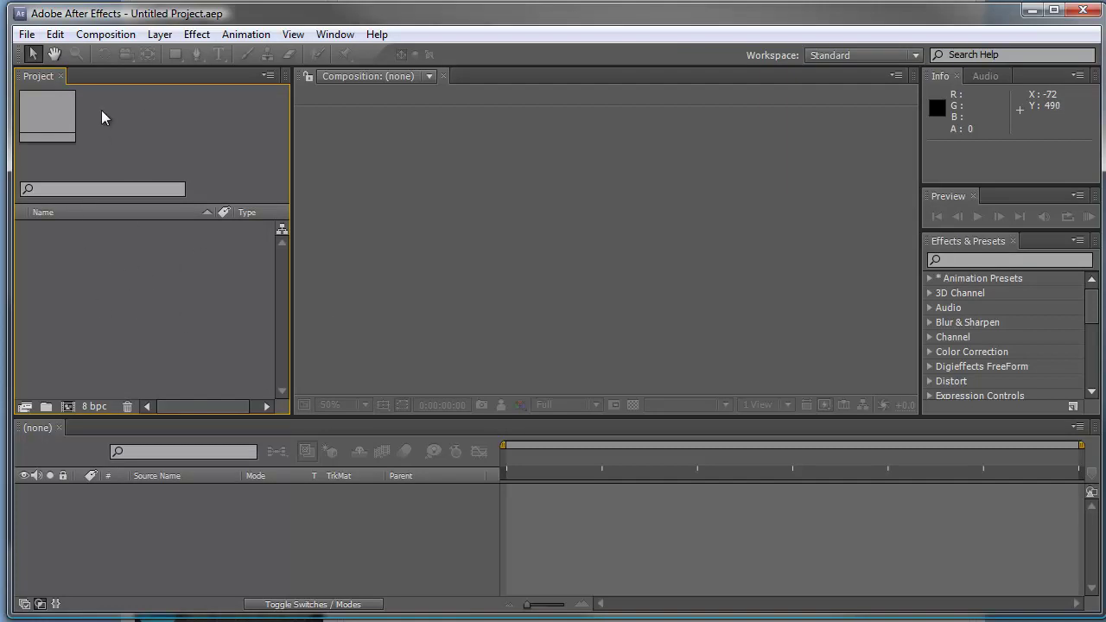
Open the Composition Settings dialog for a new composition from the Composition menu.
click(111, 39)
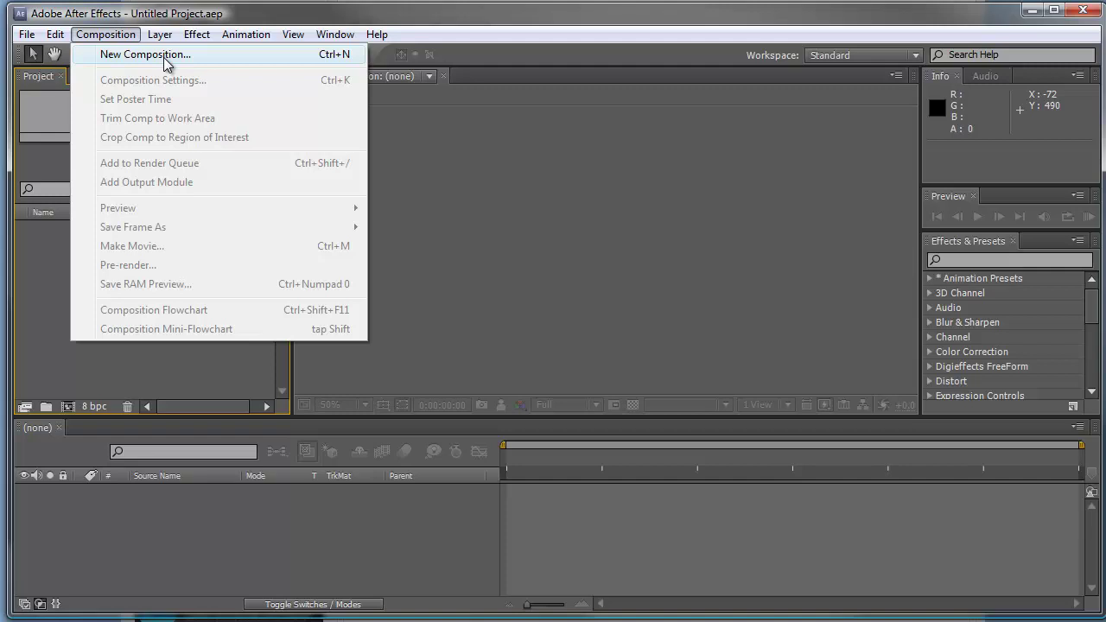
click(163, 57)
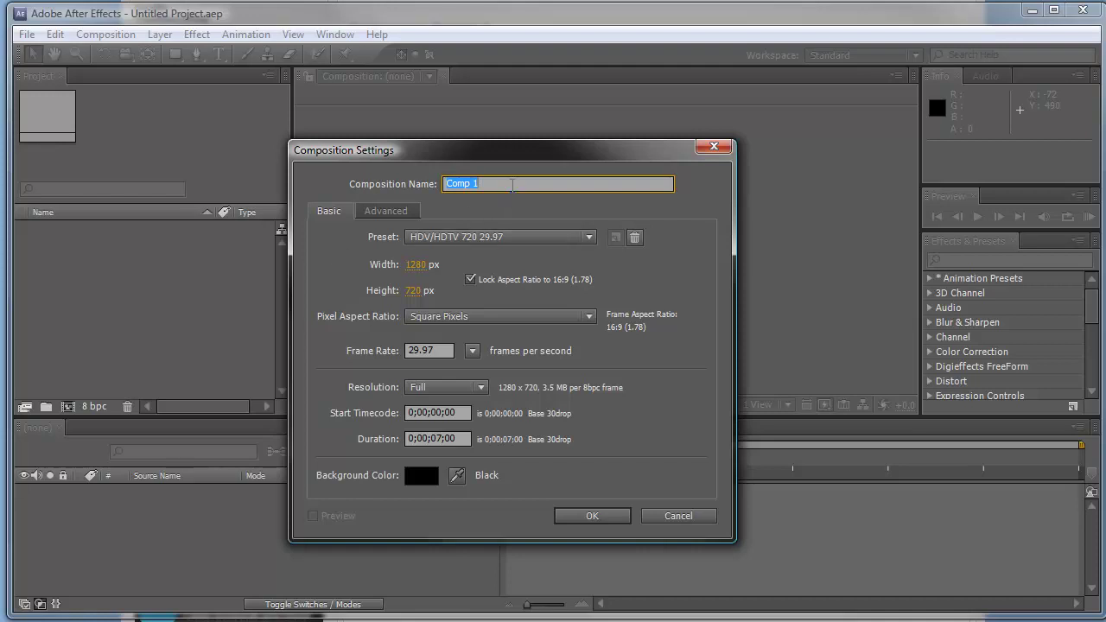
Enter 'Project 1 KH' as the composition name and show the preset list.
text(Project 1 KH)
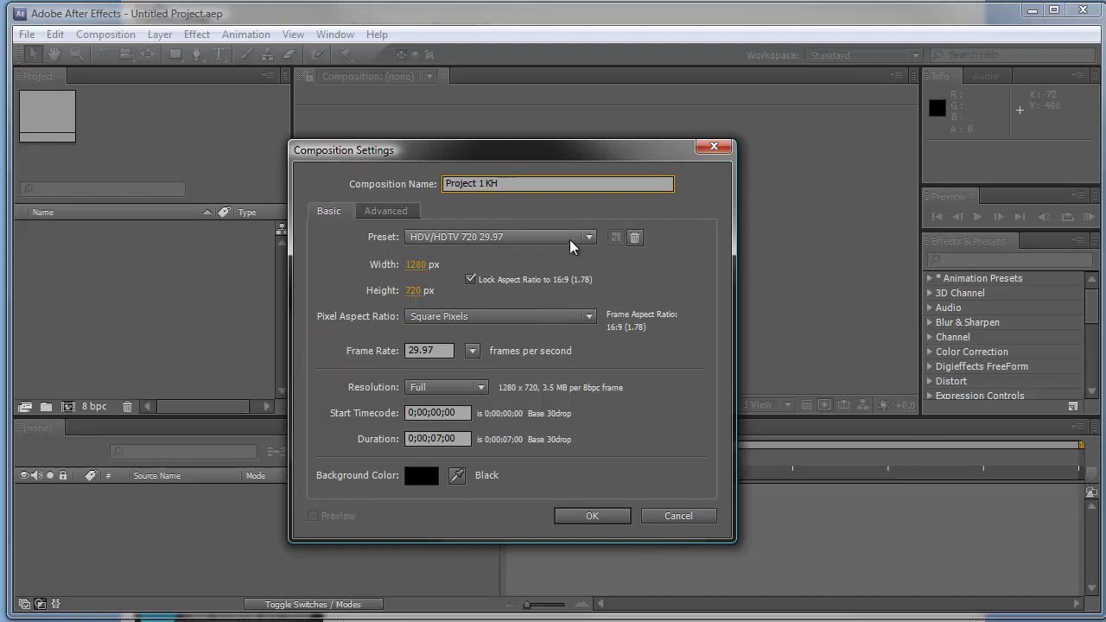
click(591, 237)
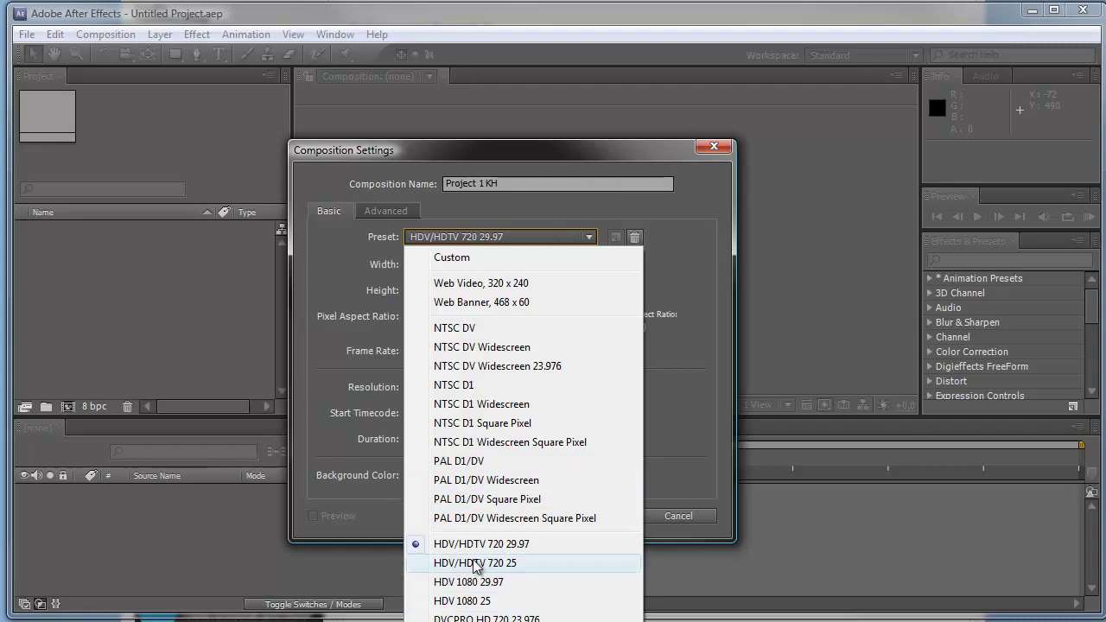
Keep the HDV/HDTV 720 29.97 preset at 1280×720 selected.
click(519, 545)
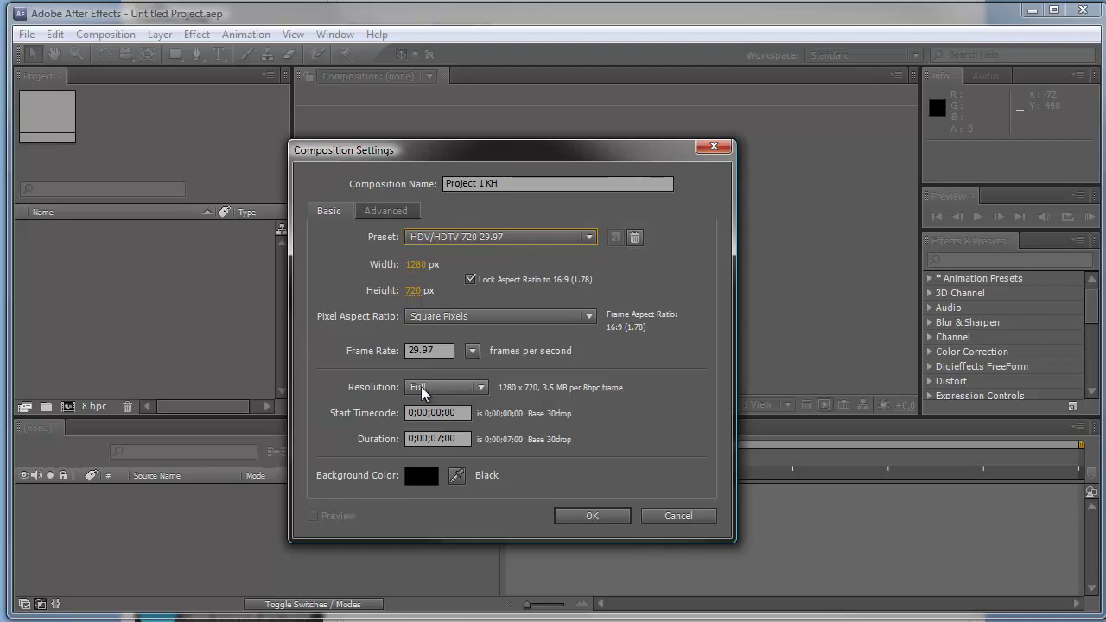
click(484, 387)
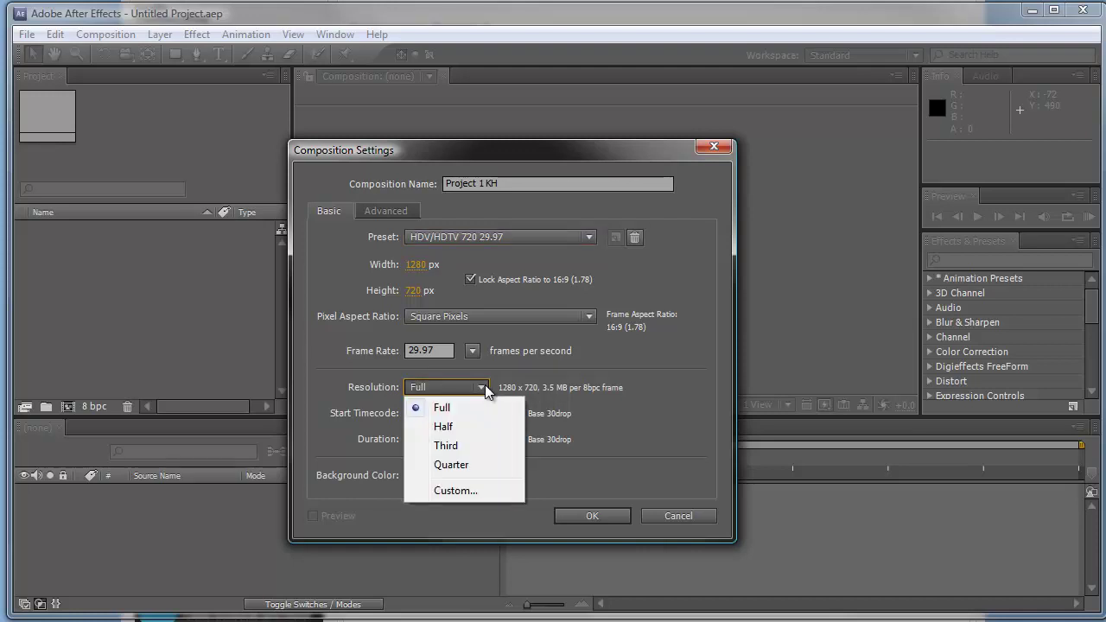
click(485, 385)
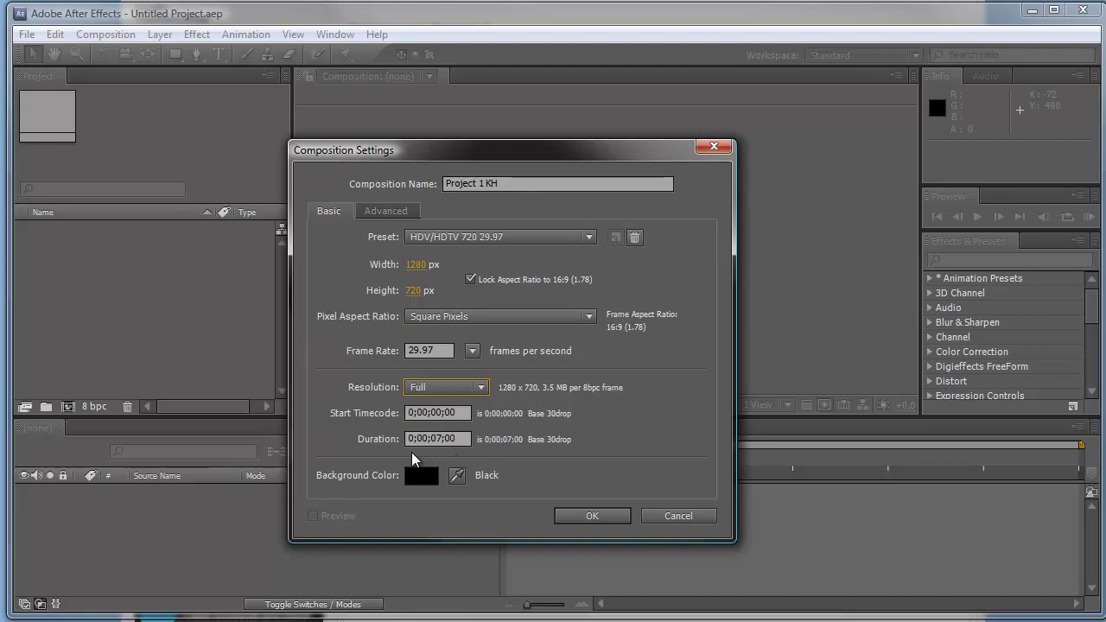
click(590, 514)
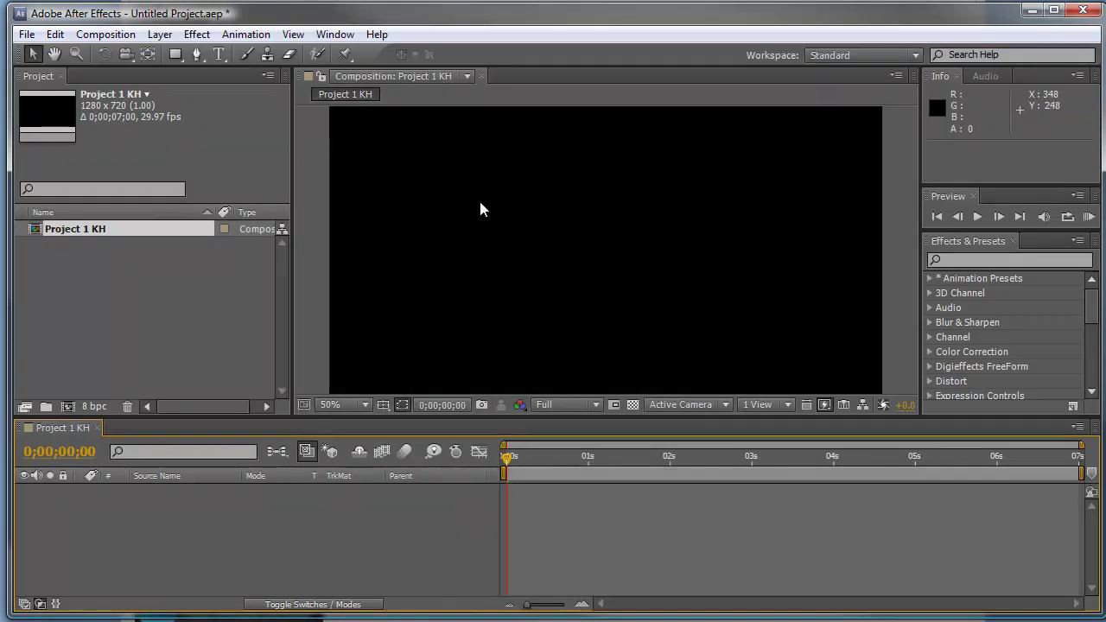
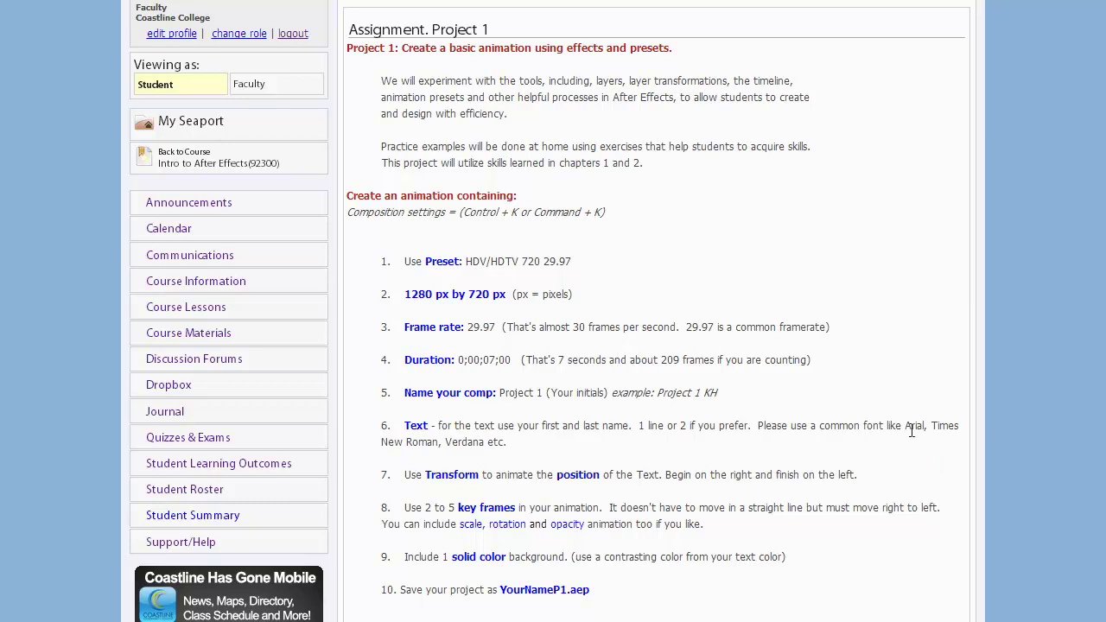
Switch to After Effects showing the empty 1280 x 720 Project 1 KH composition.
key(alt+Tab)
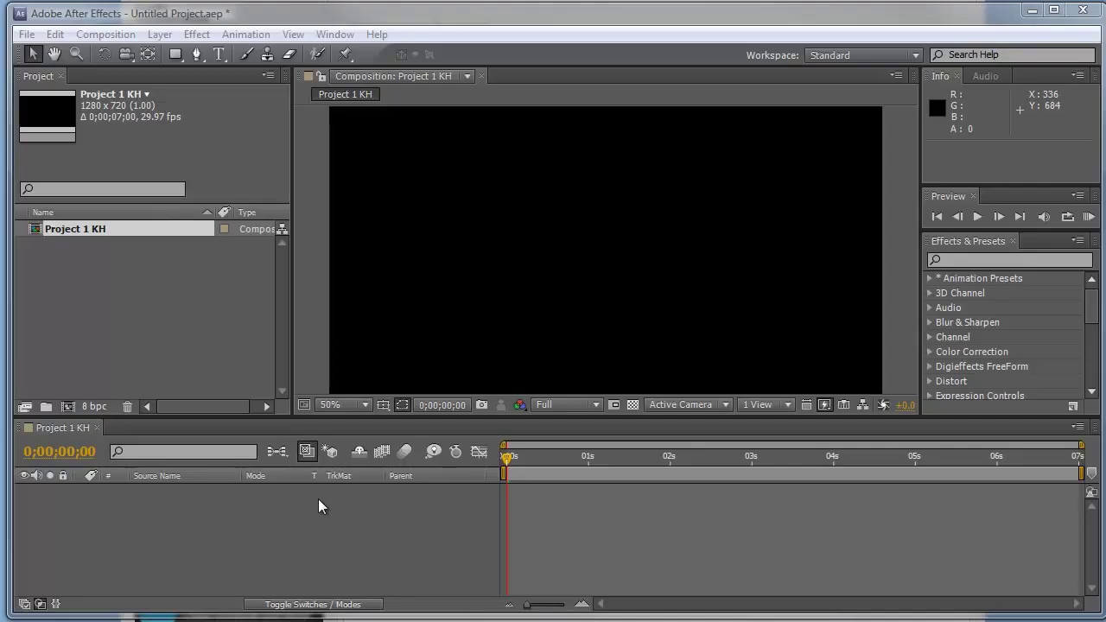
click(218, 54)
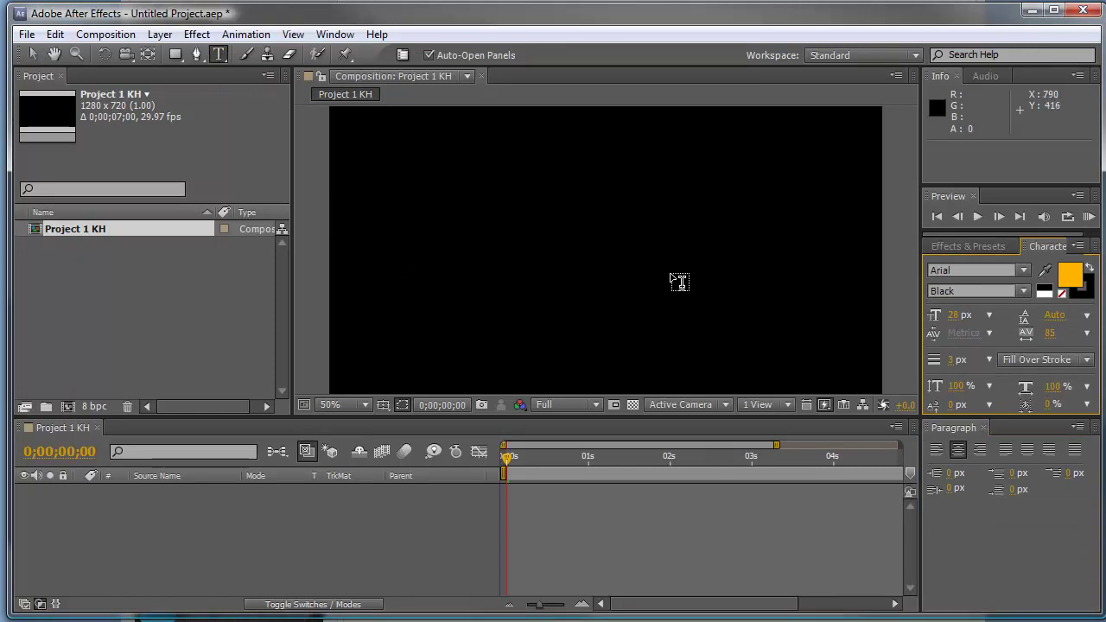
click(593, 270)
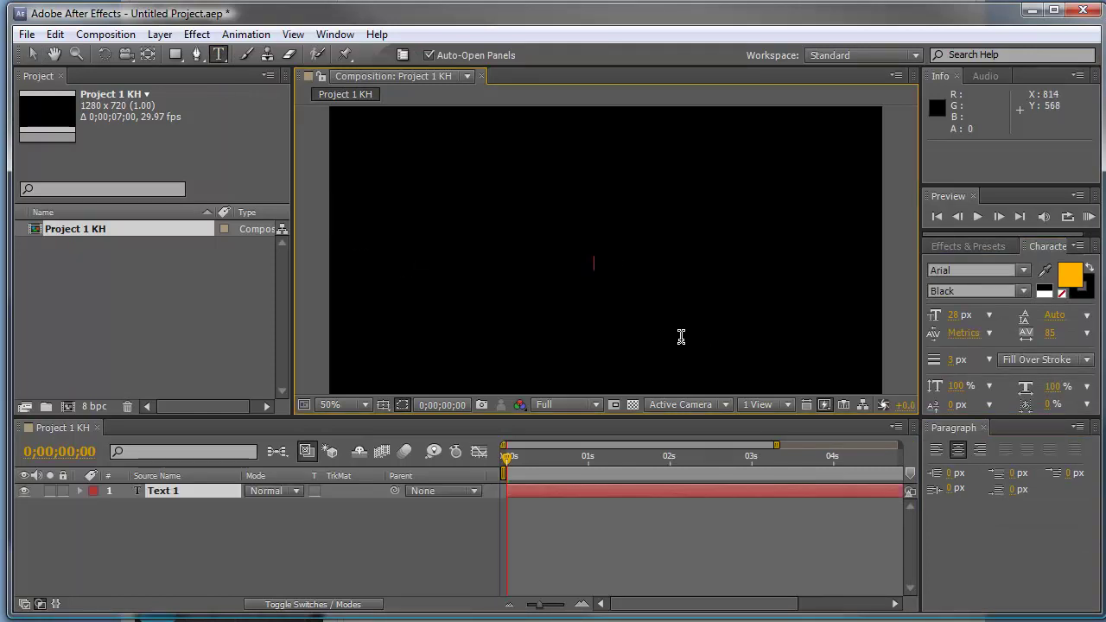
text(KE)
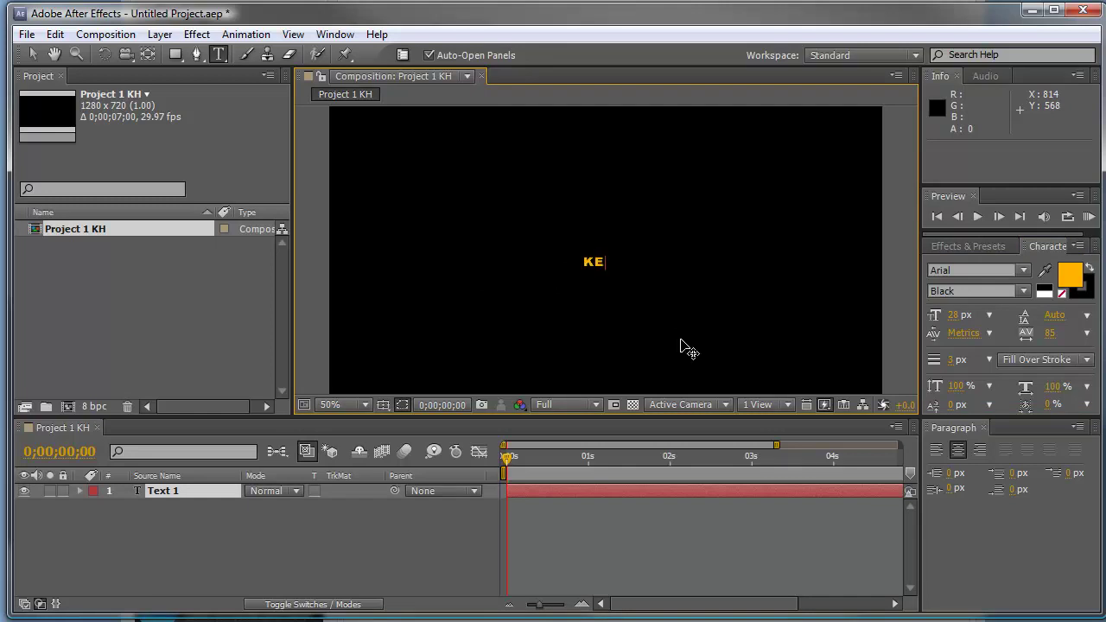
text(VIN HILL)
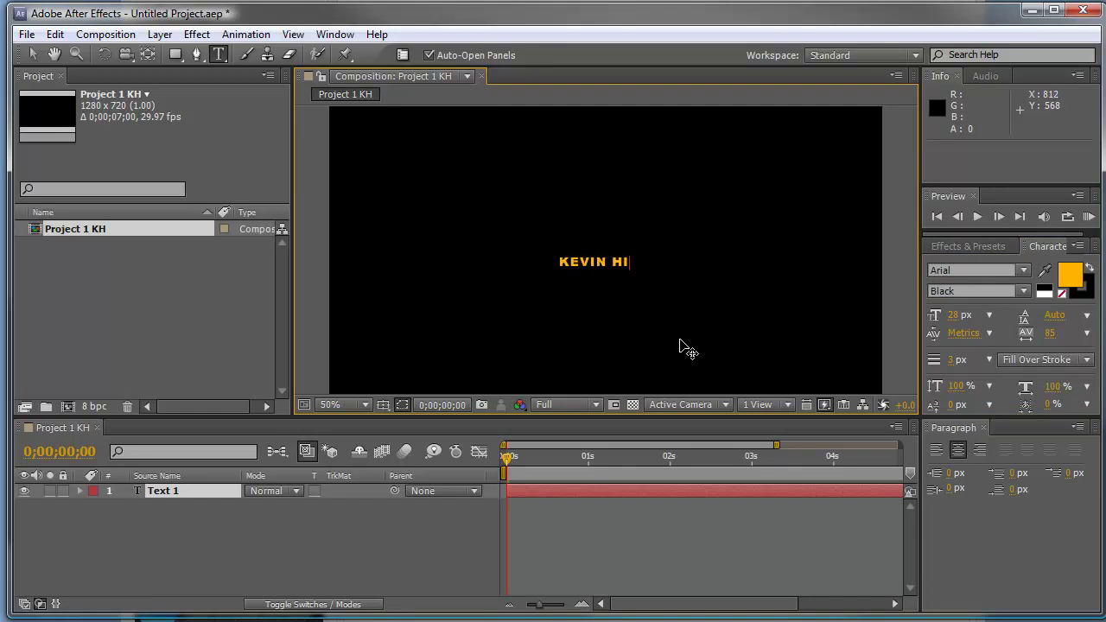
key(Left)
key(Left)
key(Left)
key(Left)
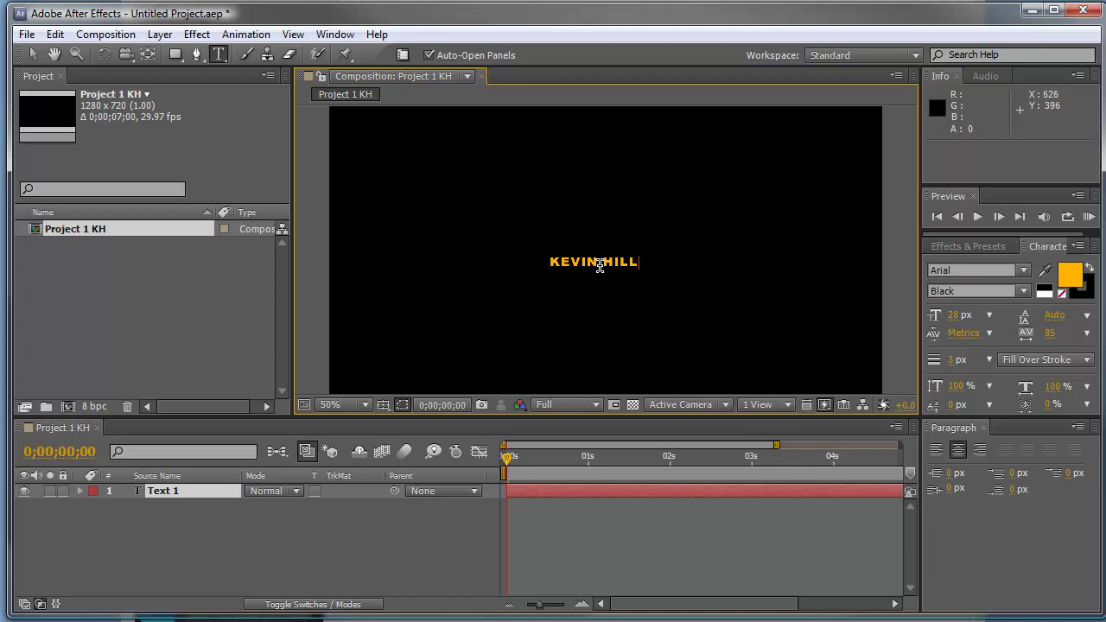
key(BackSpace)
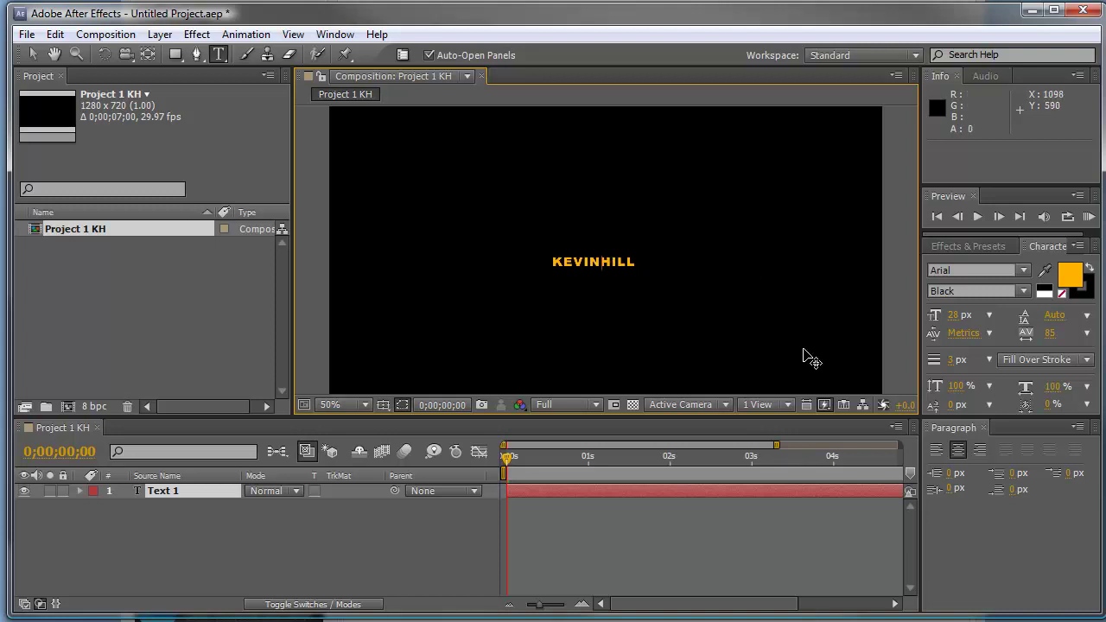
key(Return)
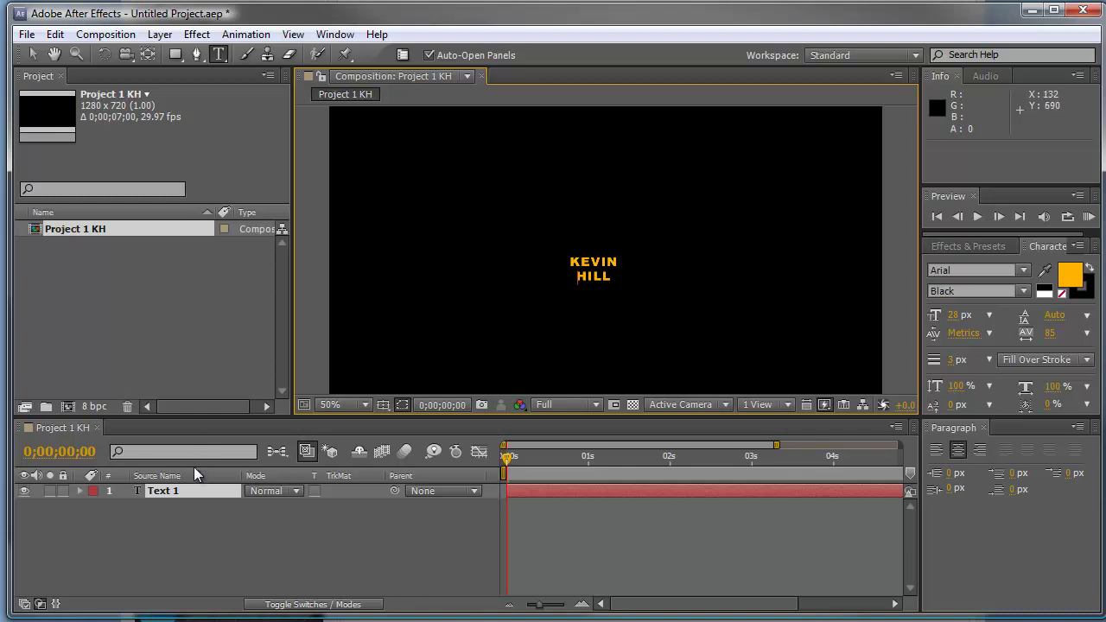
Select all the KEVIN HILL text and raise its font size from 28 to 60 px.
click(136, 490)
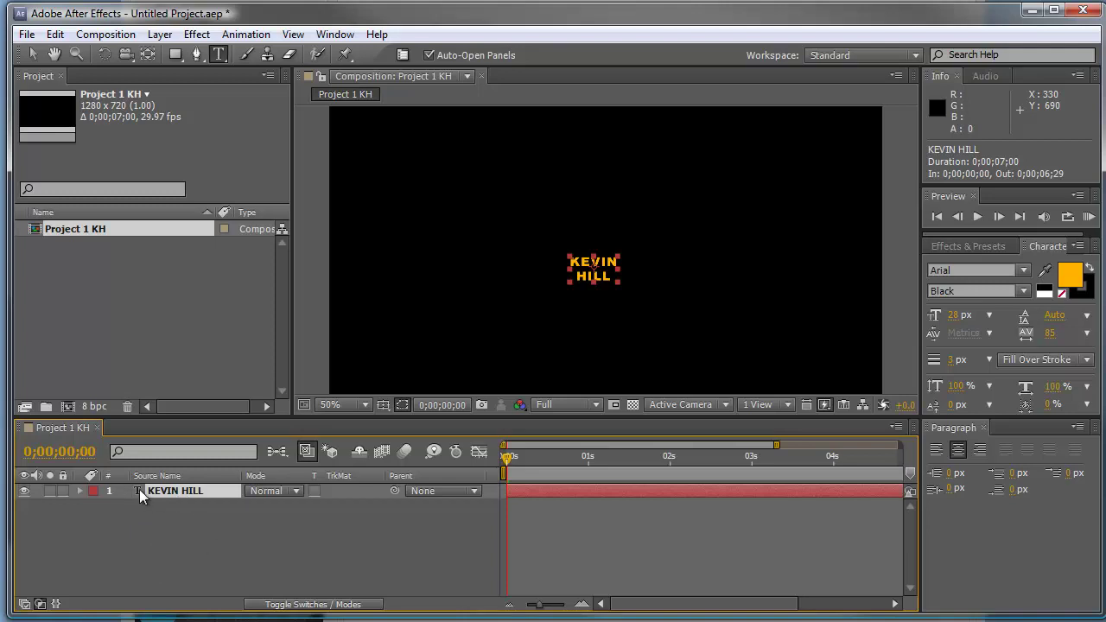
double_click(135, 491)
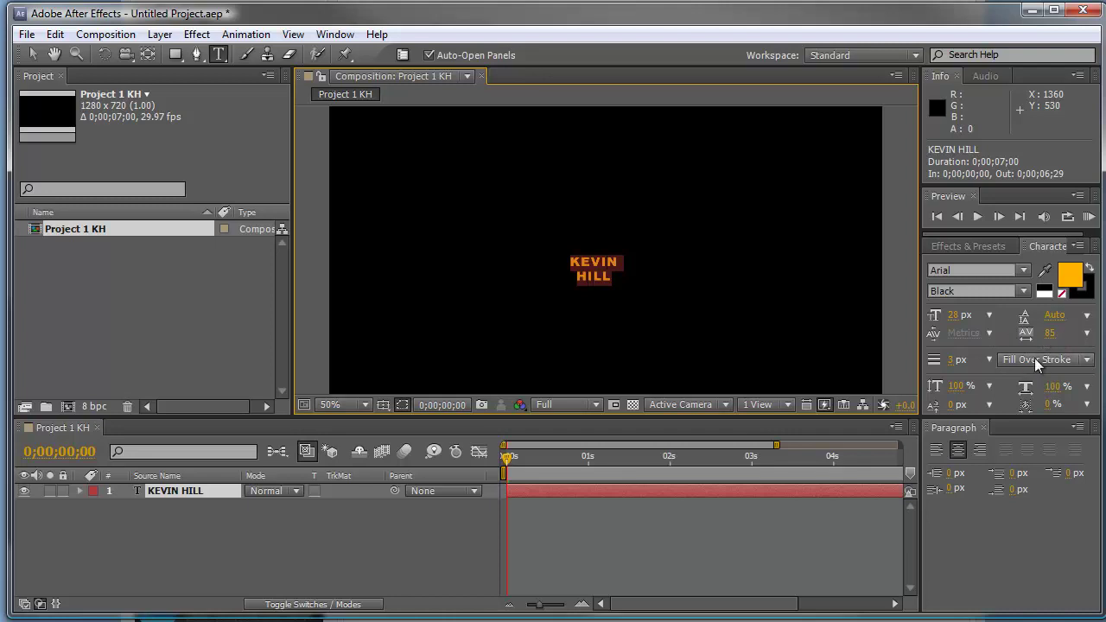
click(955, 316)
drag(955, 318, 993, 323)
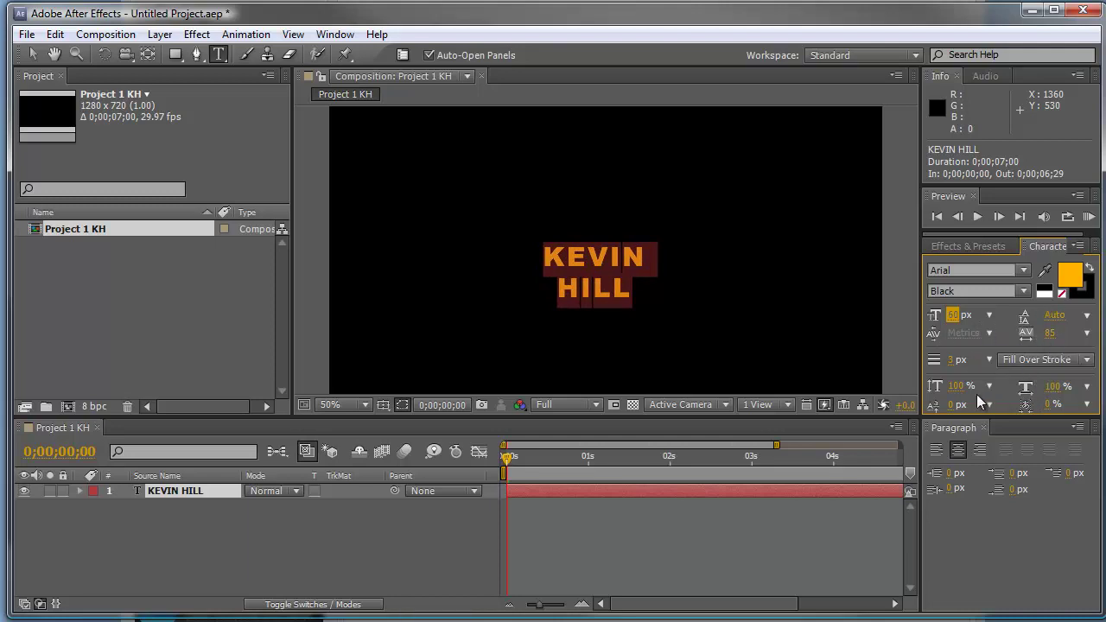
key(Return)
click(1024, 271)
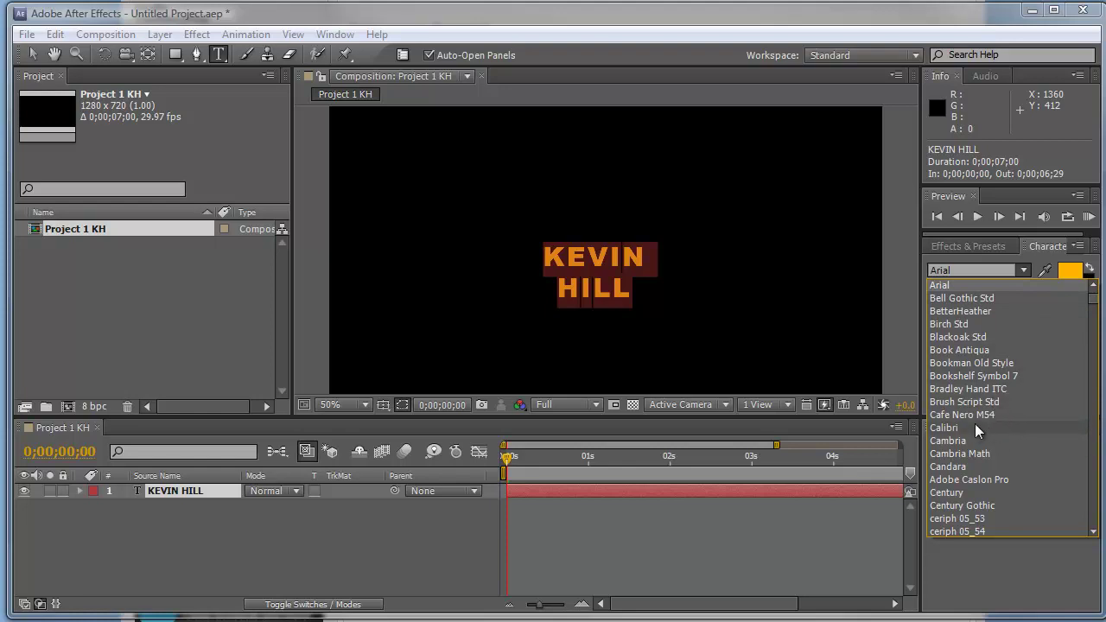
scroll(973, 408, down, 2)
scroll(973, 409, down, 3)
drag(1092, 304, 1080, 462)
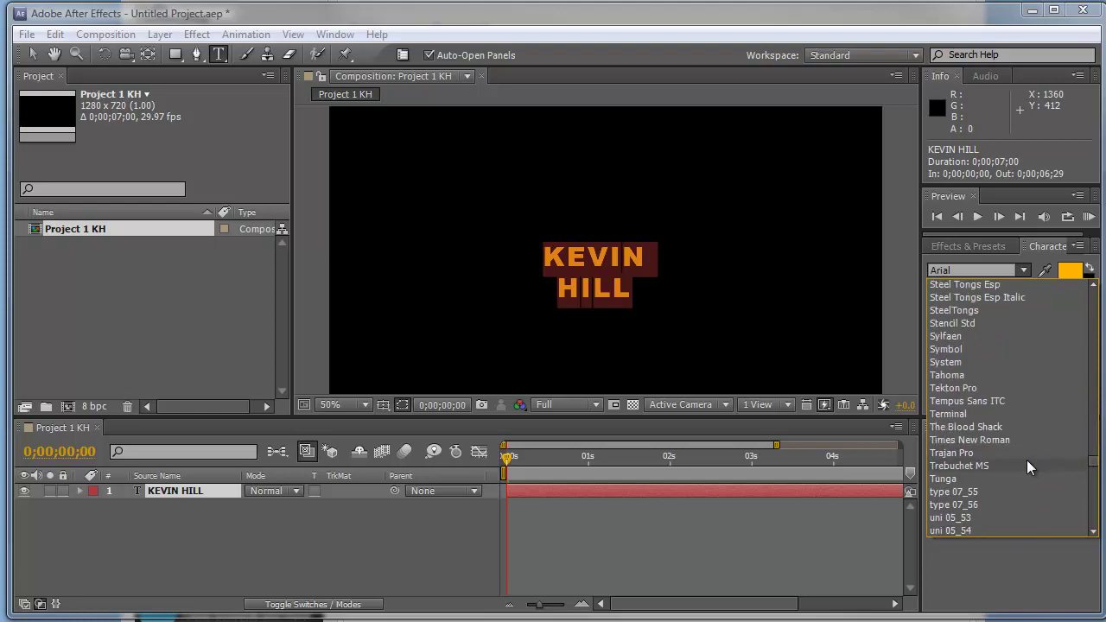
click(967, 438)
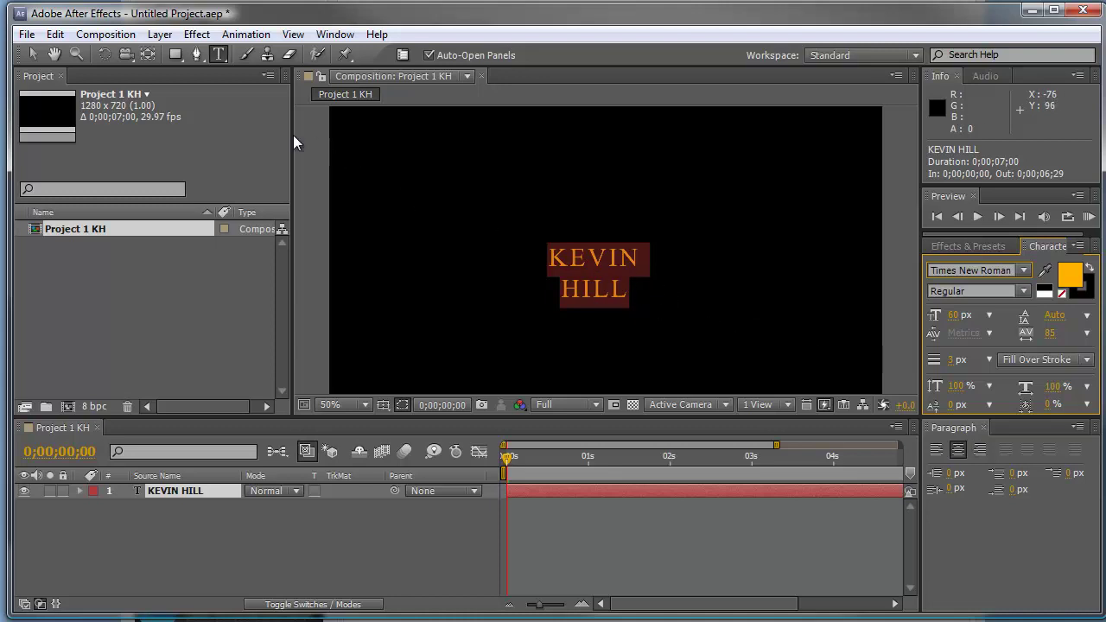
Undo an accidental resize and move the KEVIN HILL layer toward the frame's right edge.
click(33, 55)
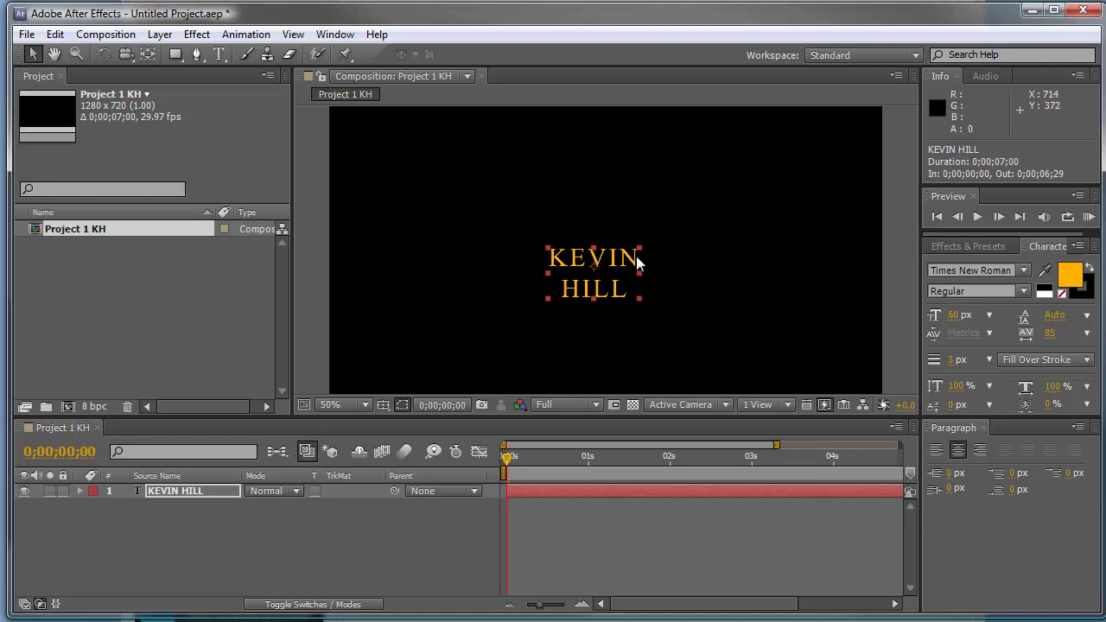
drag(641, 253, 698, 299)
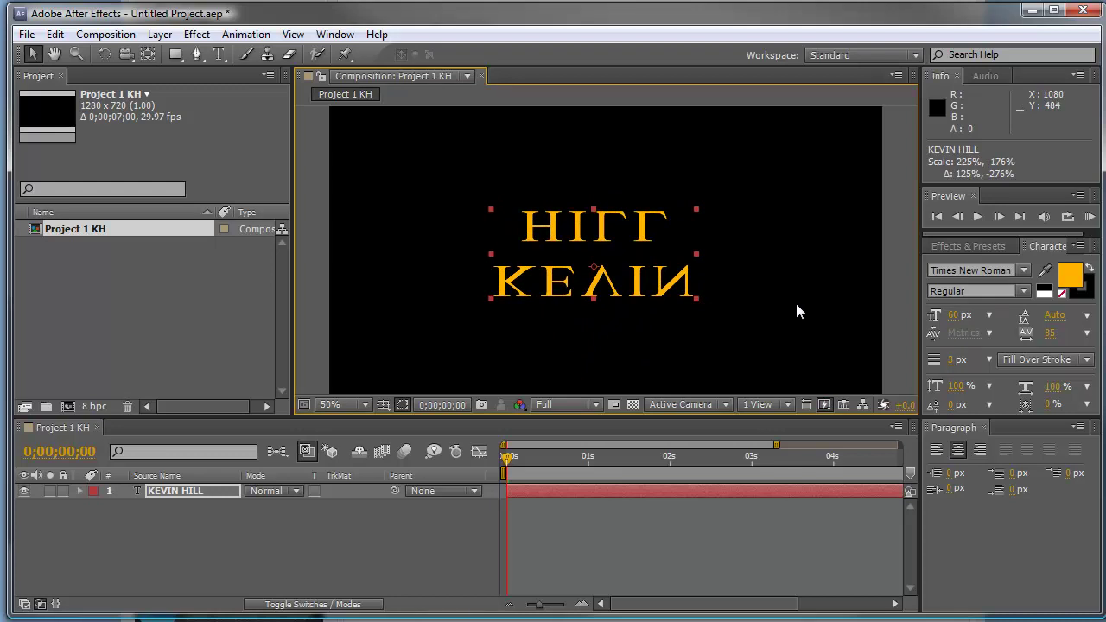
key(ctrl+z)
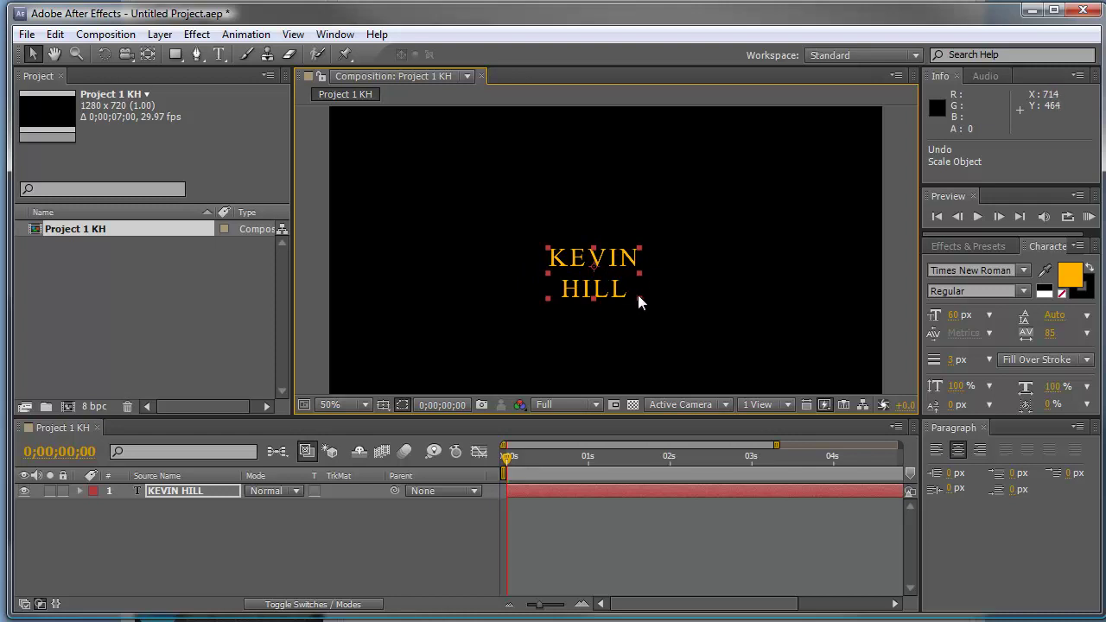
drag(620, 277, 846, 250)
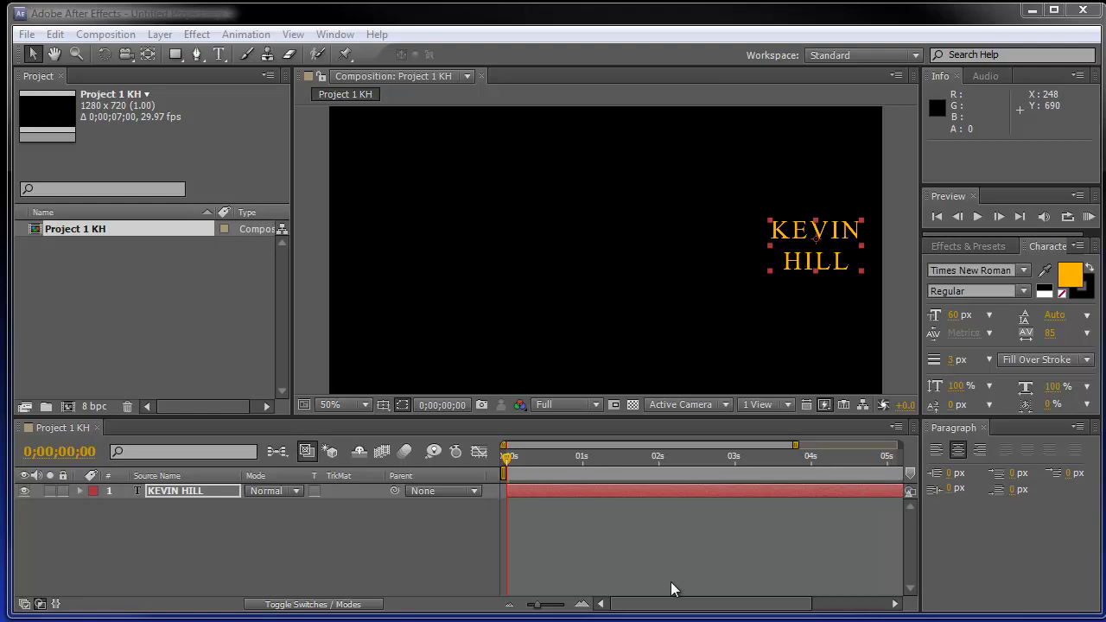
click(541, 609)
drag(542, 609, 577, 611)
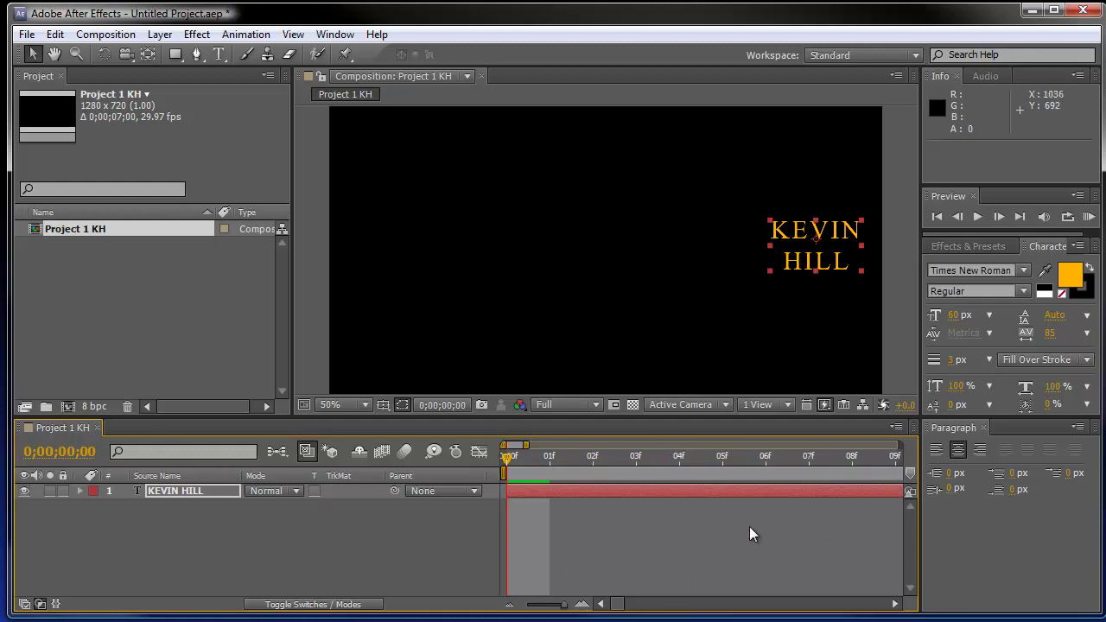
drag(563, 604, 518, 607)
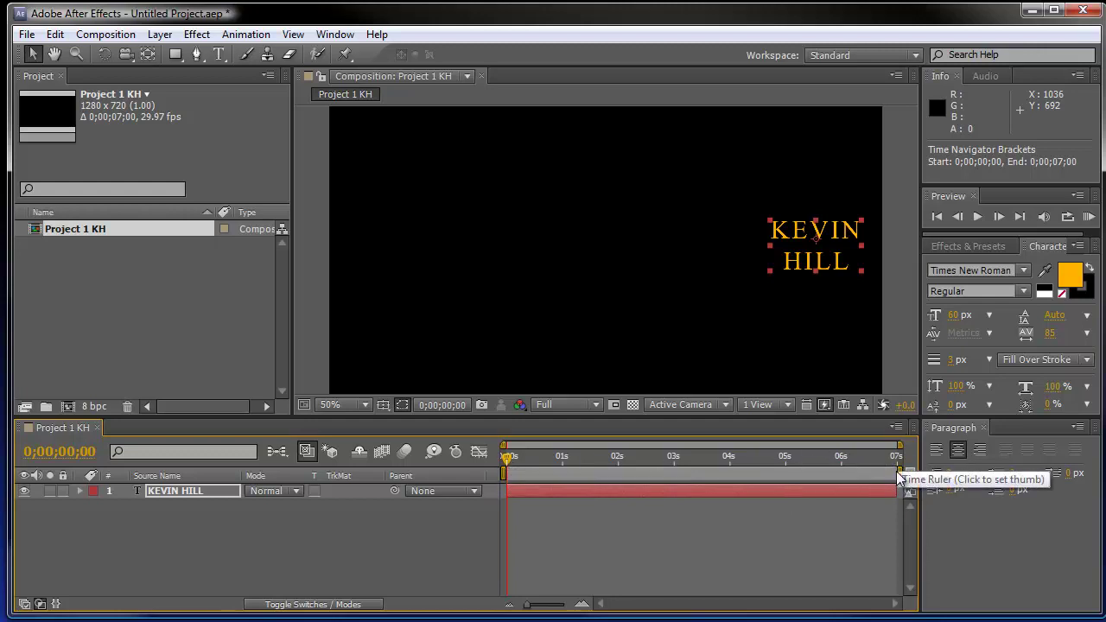
click(978, 217)
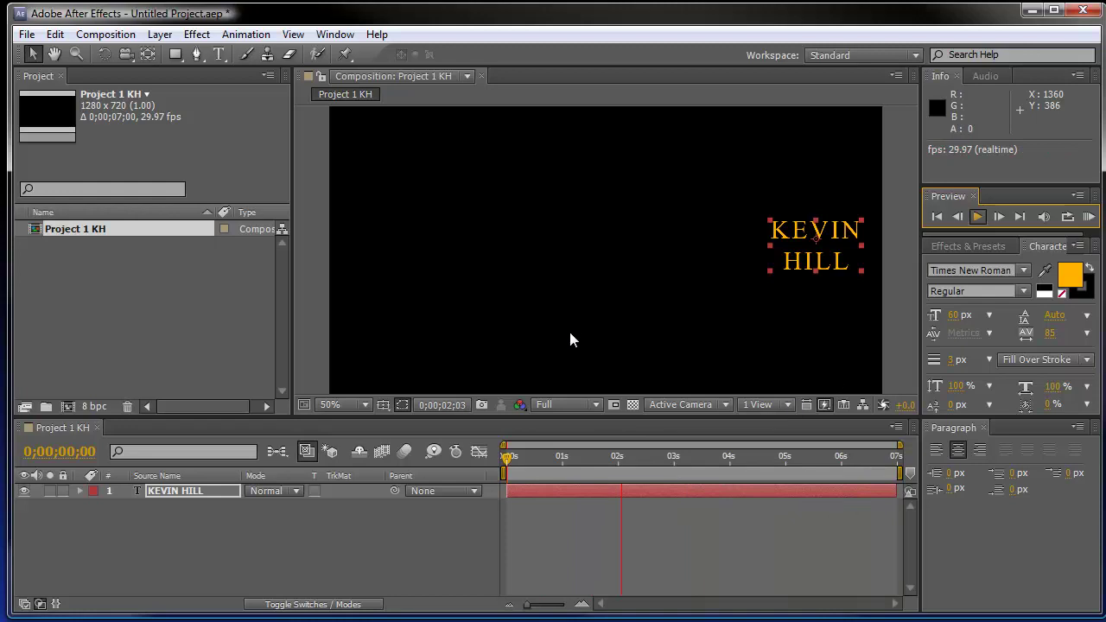
click(977, 217)
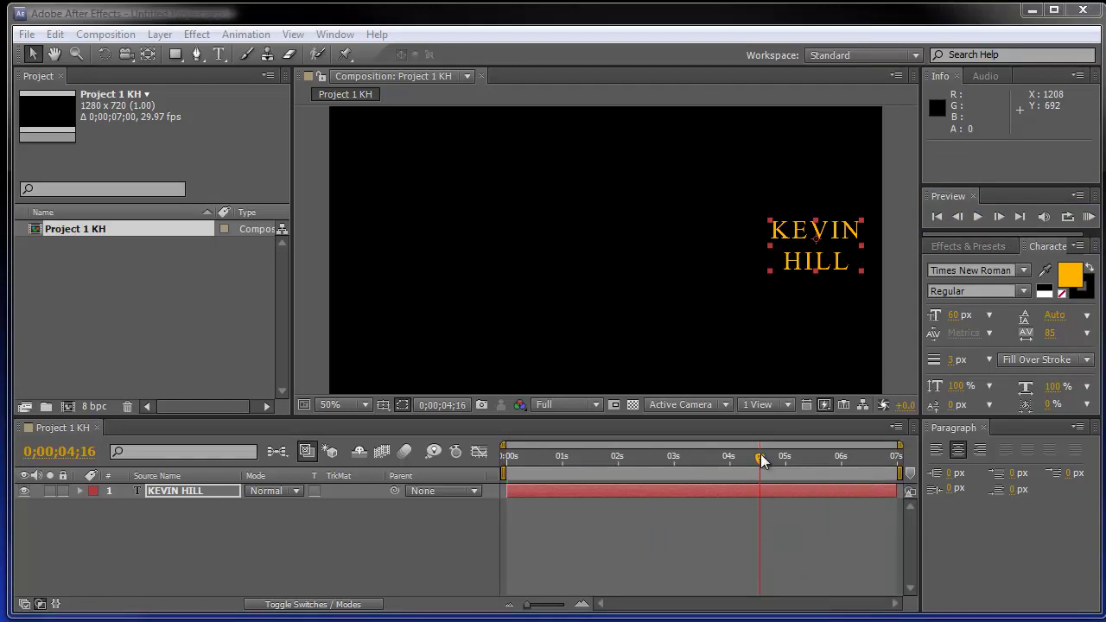
drag(759, 459, 644, 465)
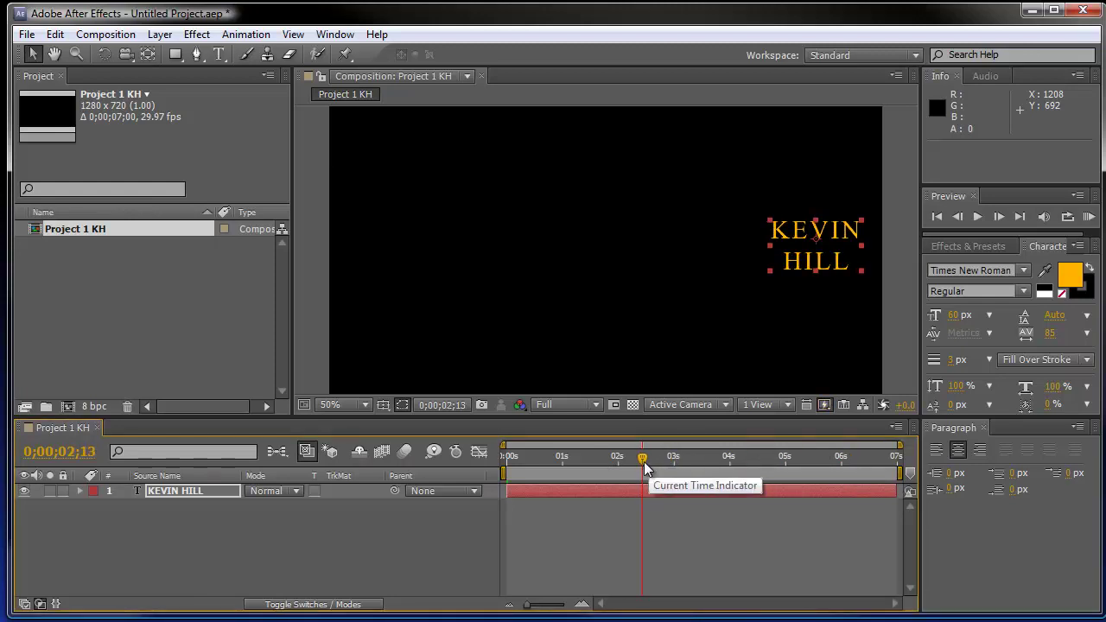
mouse_move(642, 459)
mouse_down()
mouse_move(562, 459)
mouse_move(650, 456)
mouse_up()
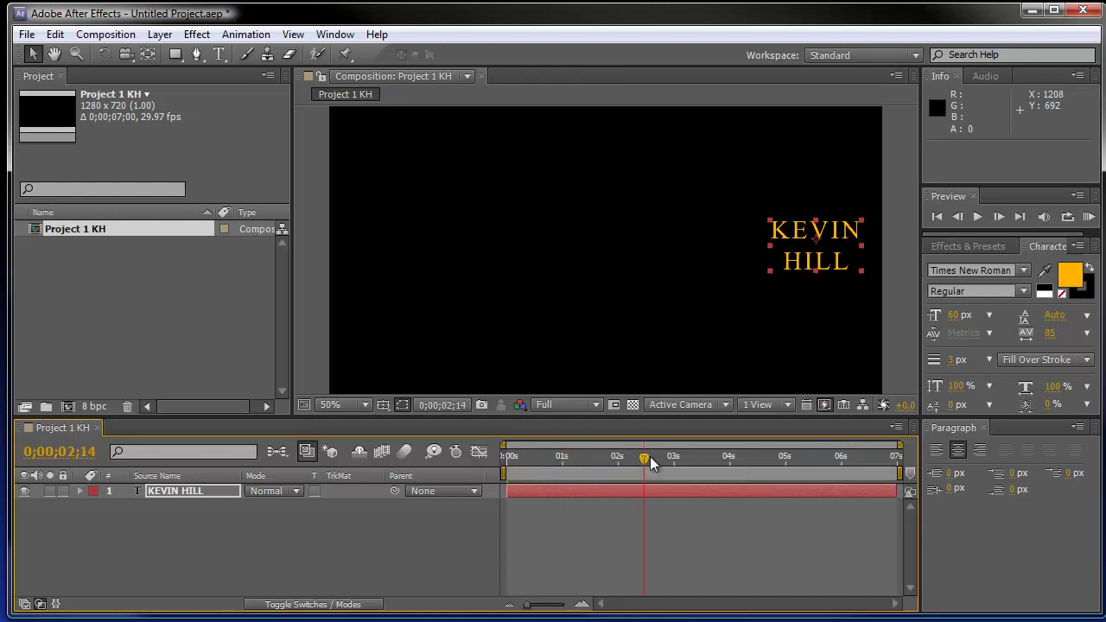
click(936, 218)
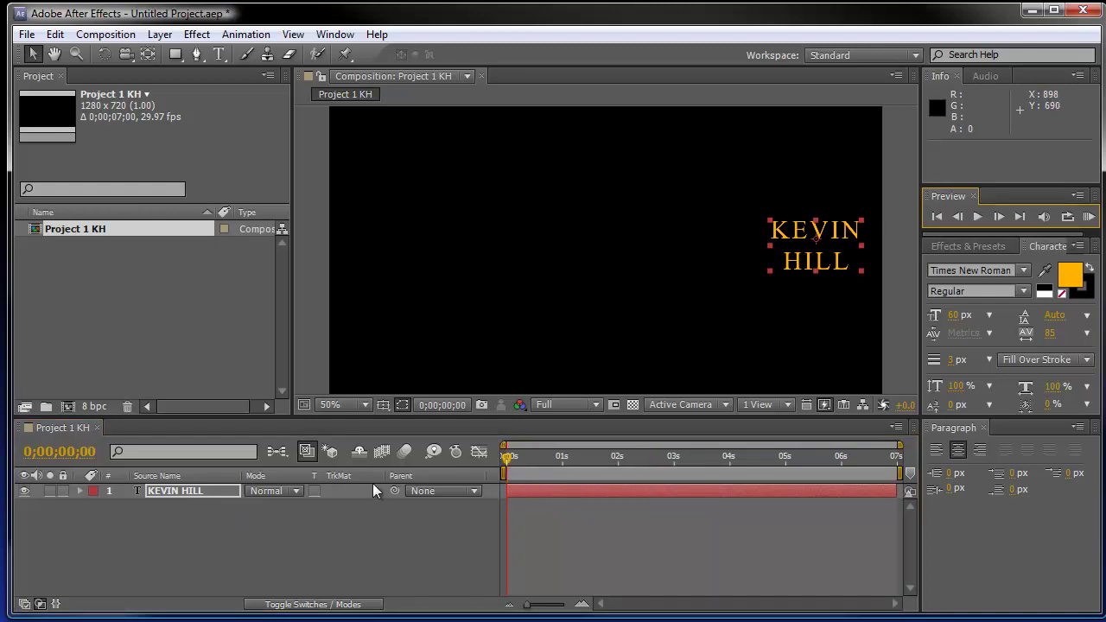
click(79, 490)
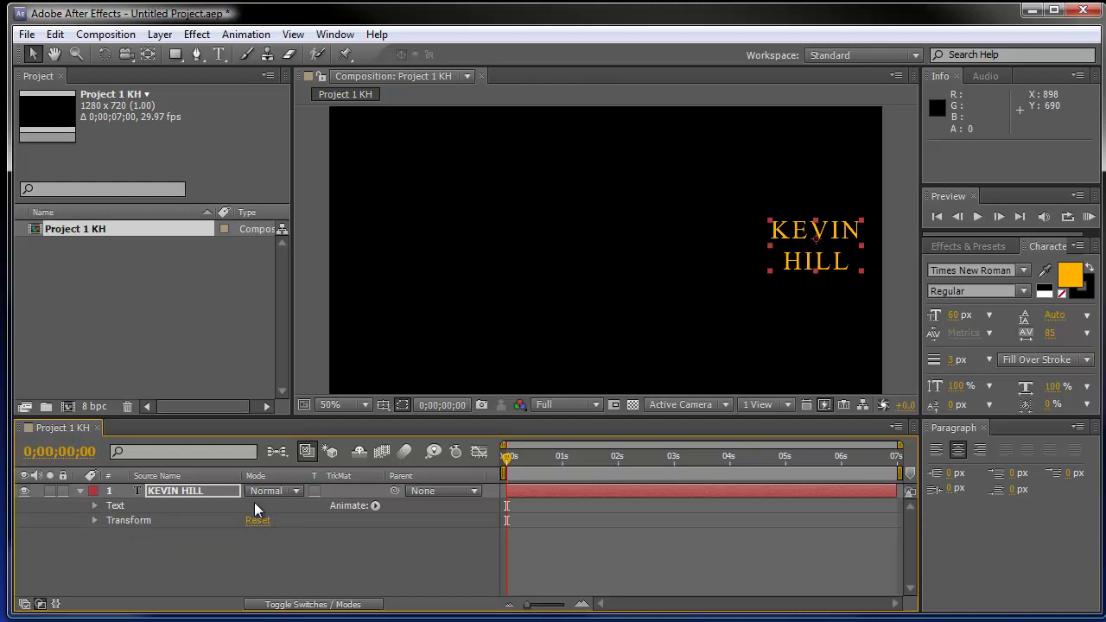
click(95, 520)
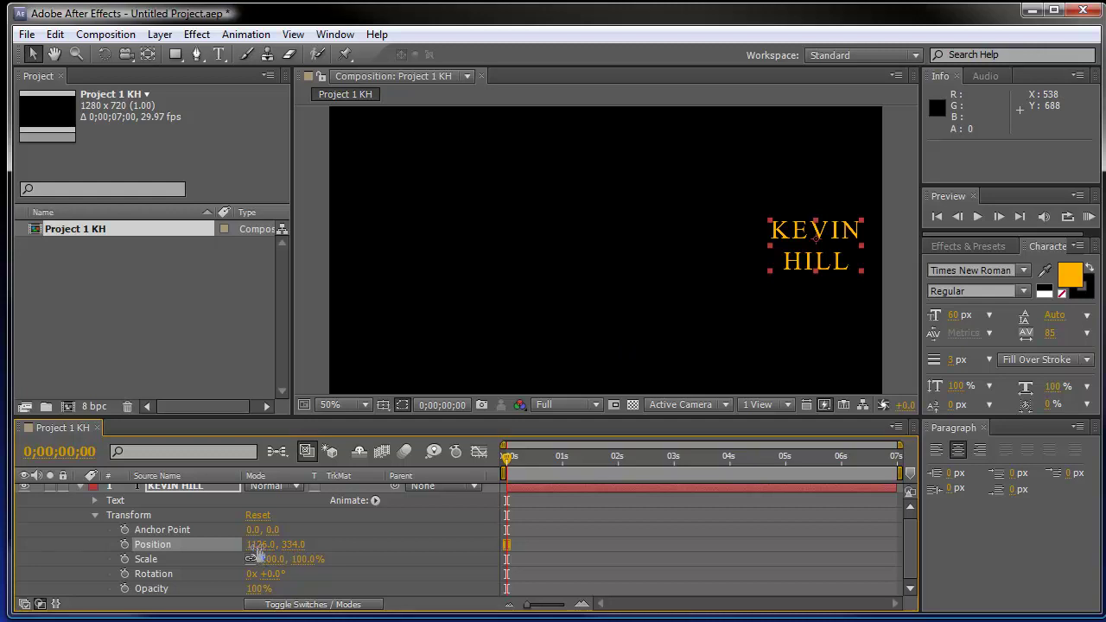
drag(257, 545, 192, 530)
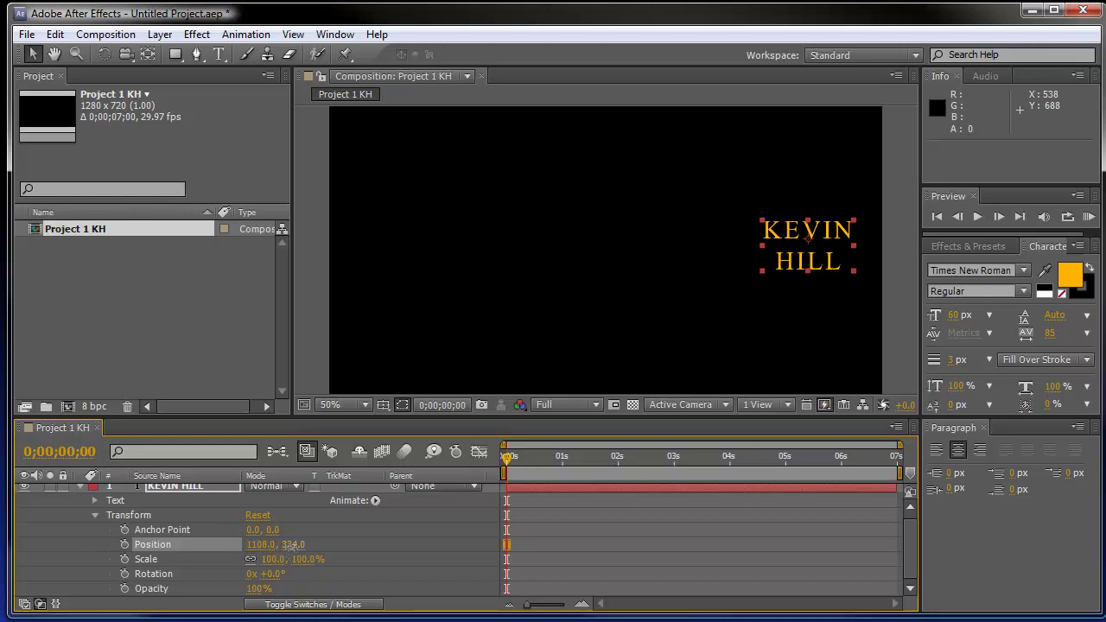
drag(294, 544, 123, 516)
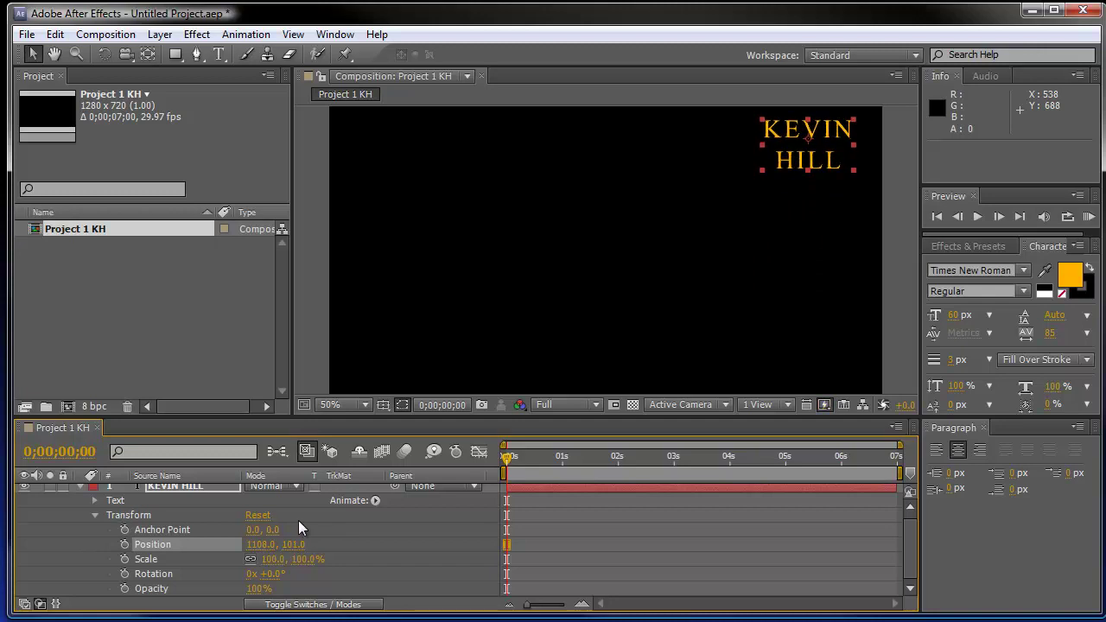
drag(259, 544, 4, 546)
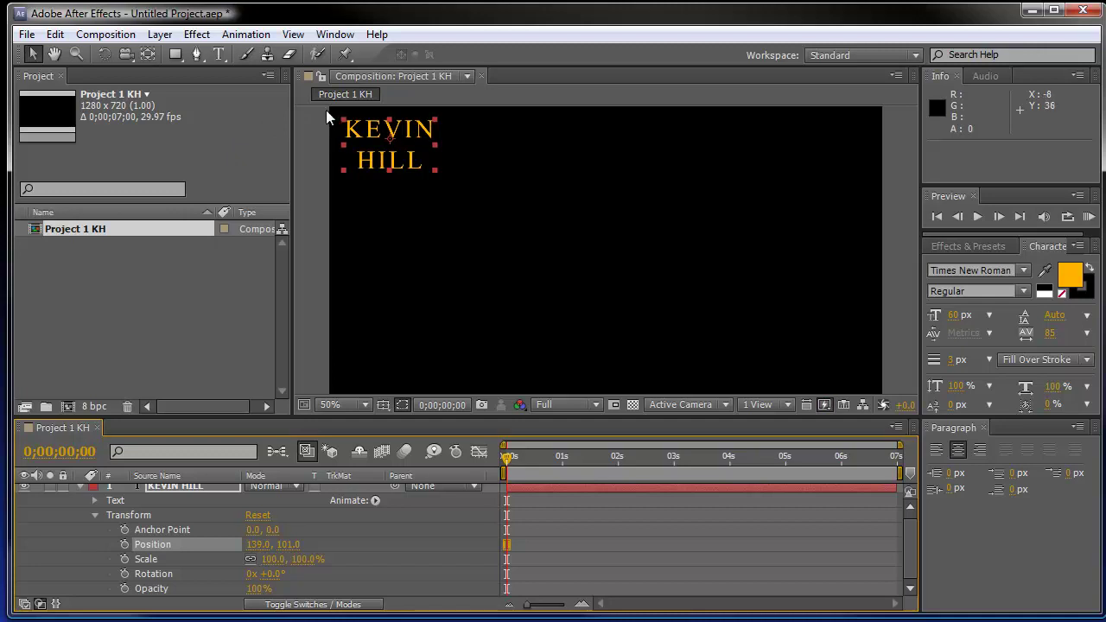
drag(404, 134, 827, 244)
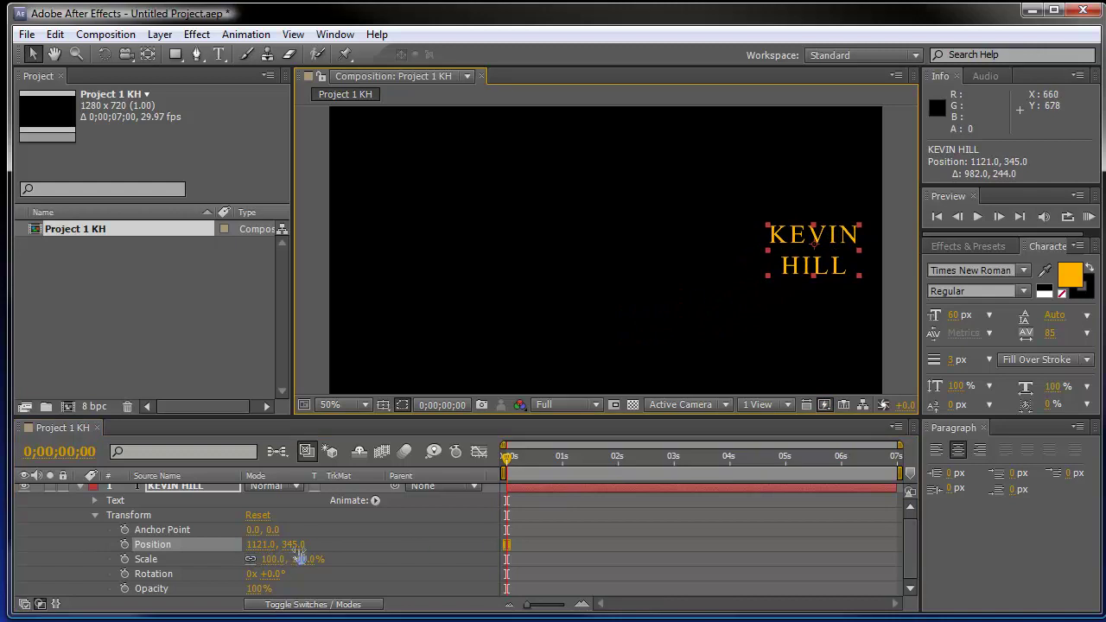
drag(294, 545, 312, 551)
drag(307, 553, 328, 546)
drag(800, 244, 768, 247)
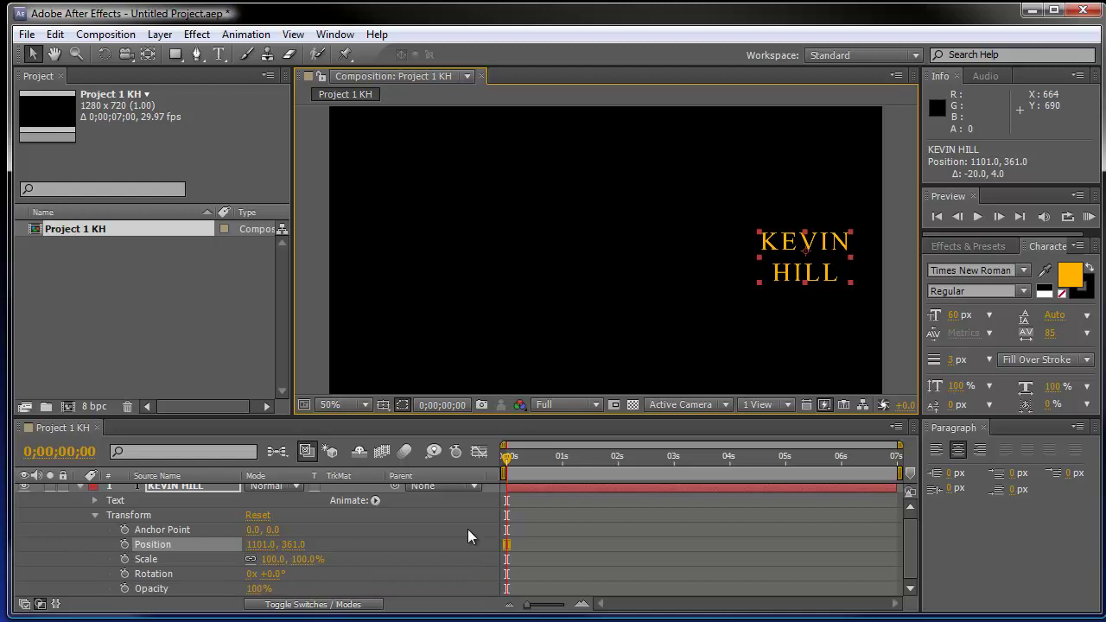
click(483, 473)
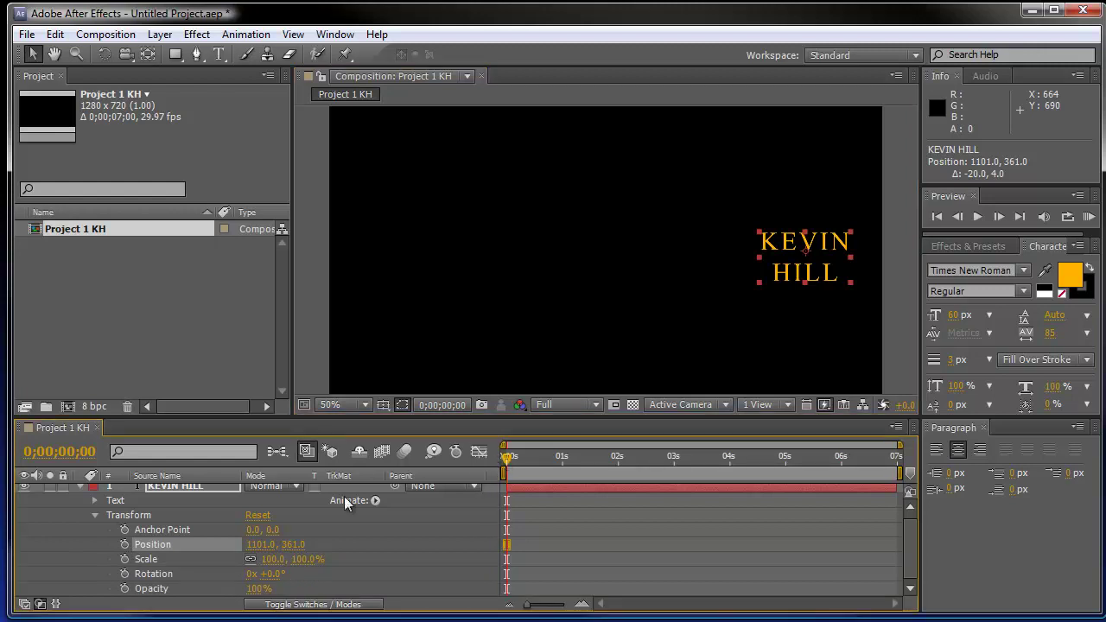
click(124, 544)
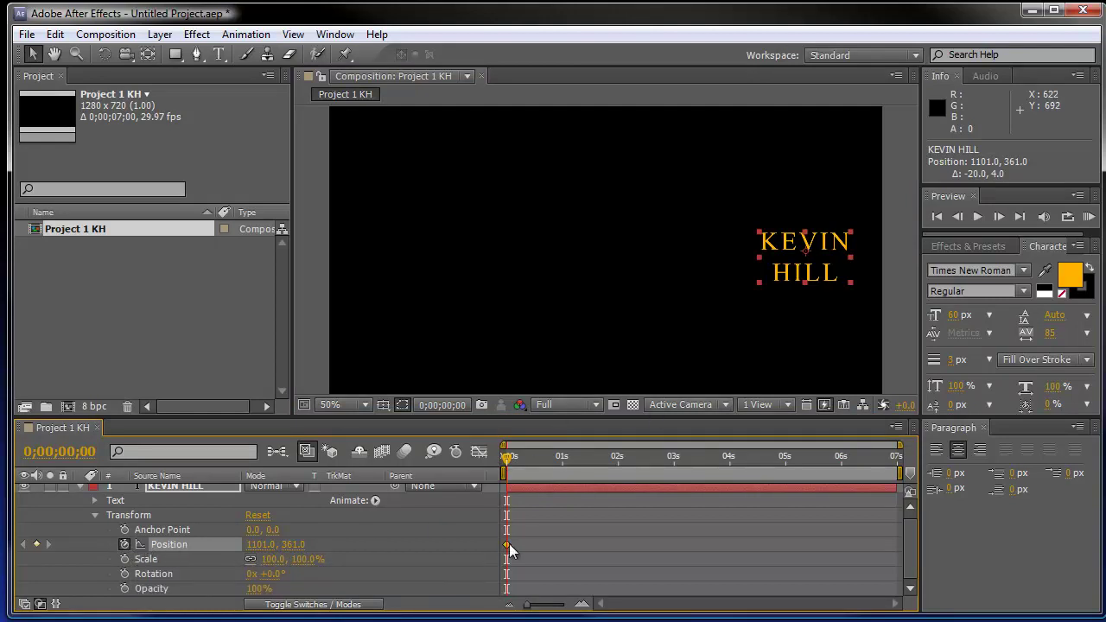
At the comp's final frame, add a Position keyframe at 137, 361.
mouse_move(507, 546)
drag(508, 457, 931, 483)
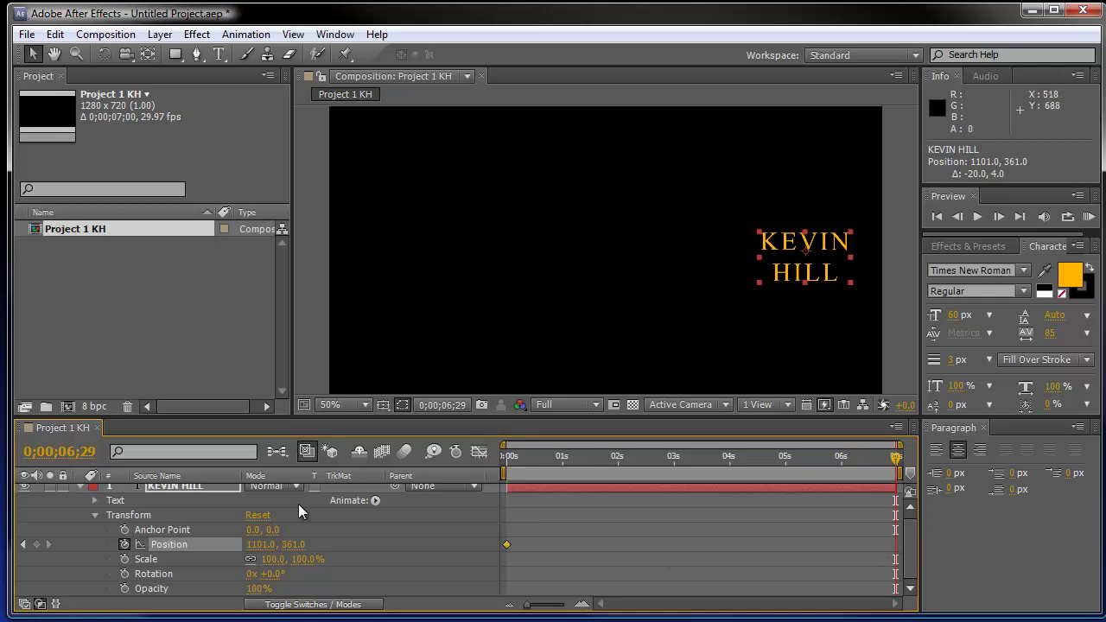
drag(259, 551, 92, 537)
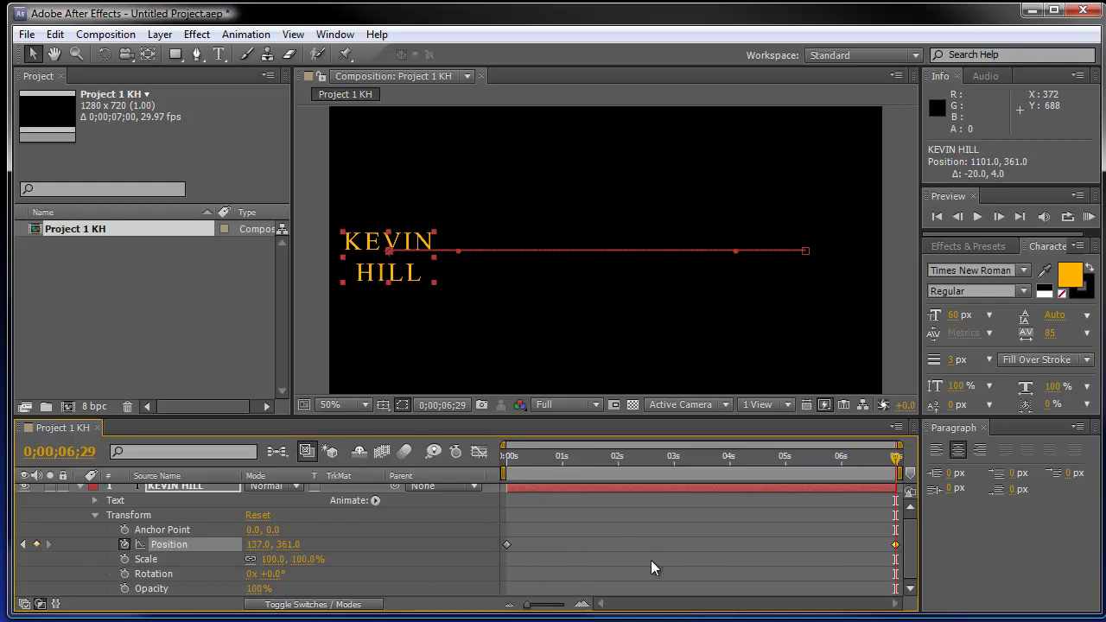
key(ctrl+z)
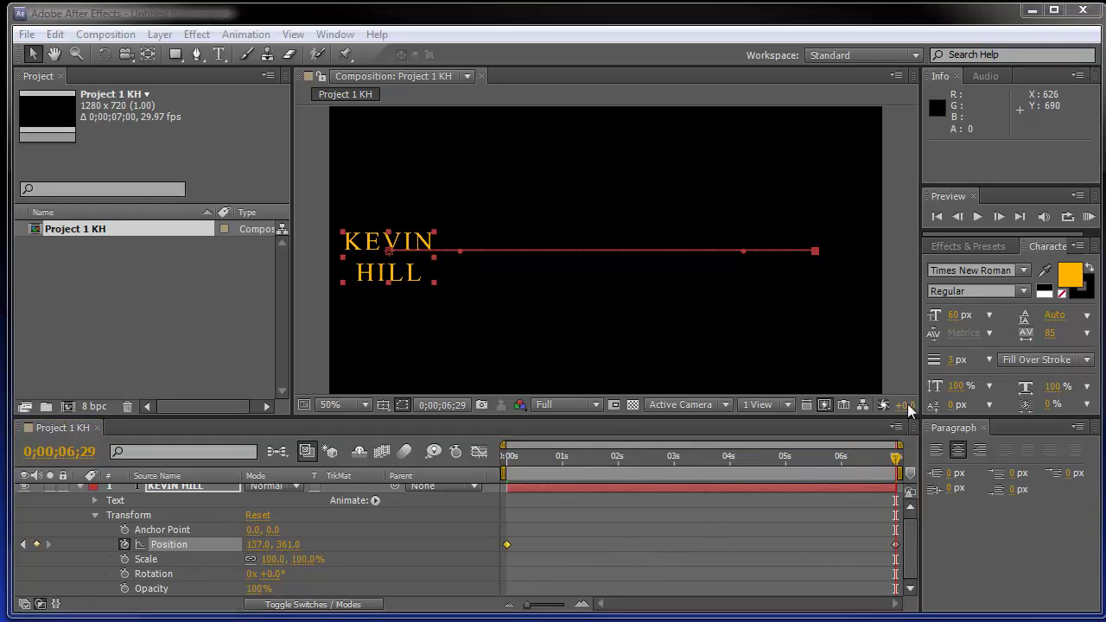
click(936, 217)
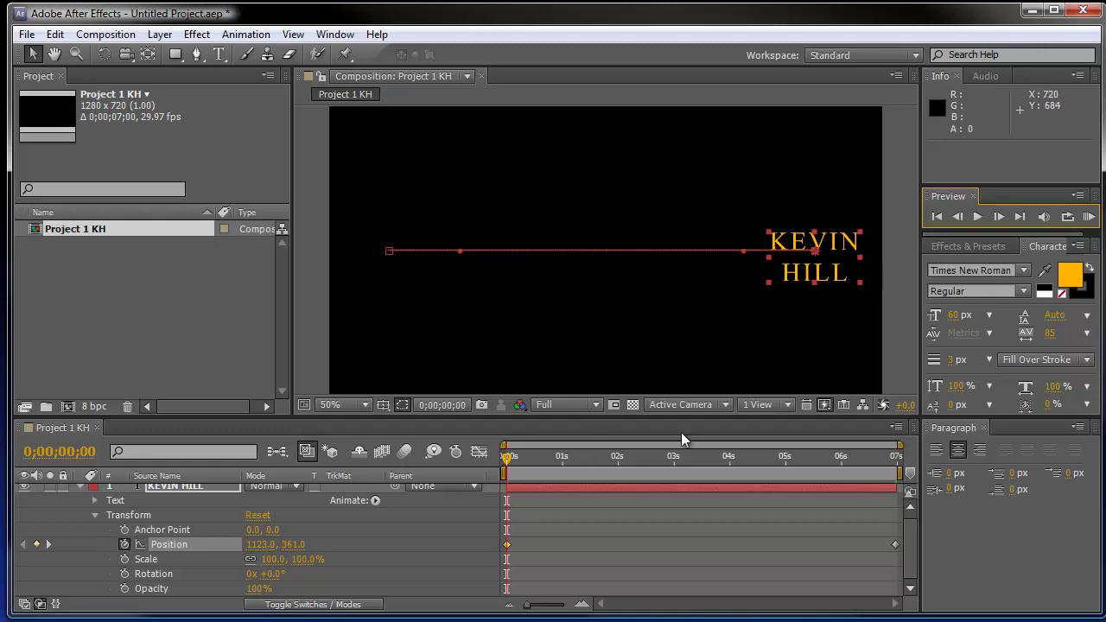
click(978, 219)
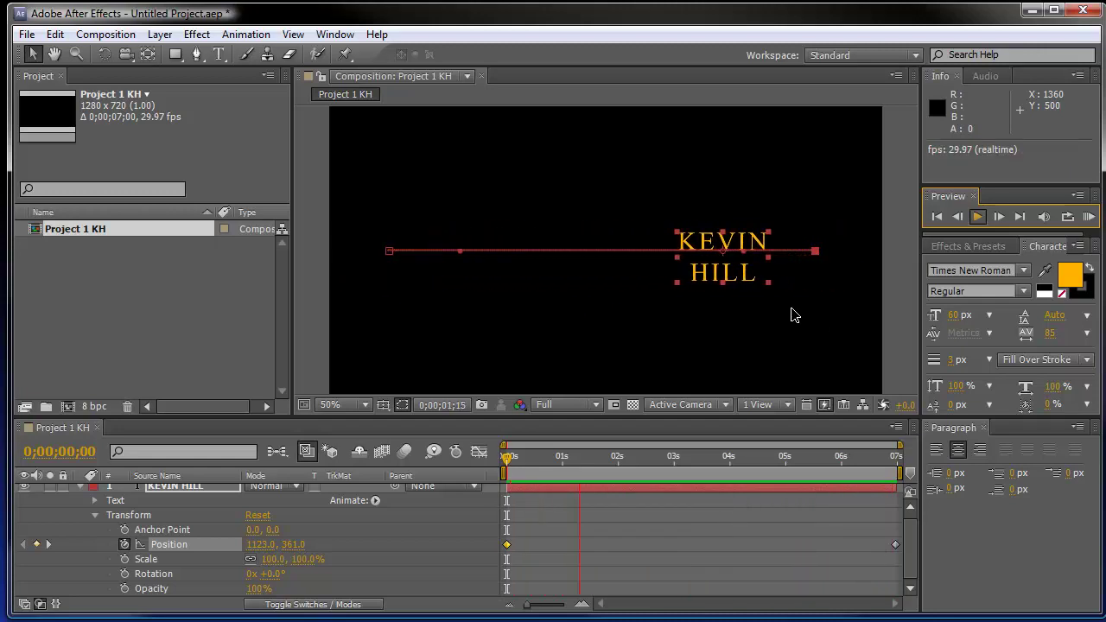
click(977, 218)
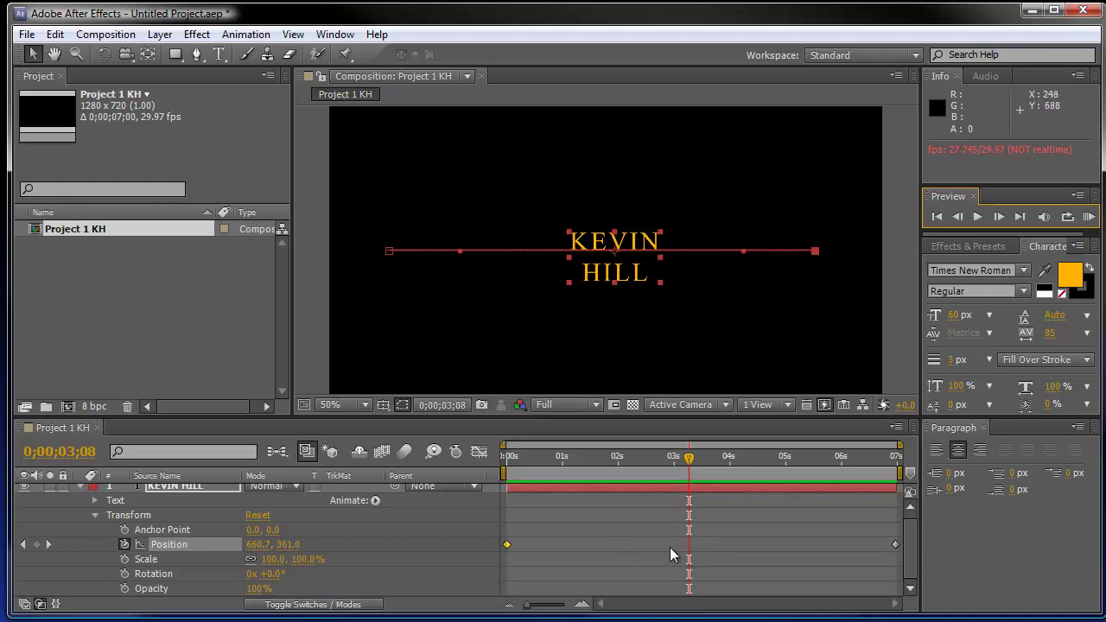
Add a middle Position keyframe near 0;00;03;13 with Y at 544 to dip the path.
mouse_move(690, 464)
mouse_down()
mouse_move(707, 464)
mouse_move(697, 466)
mouse_up()
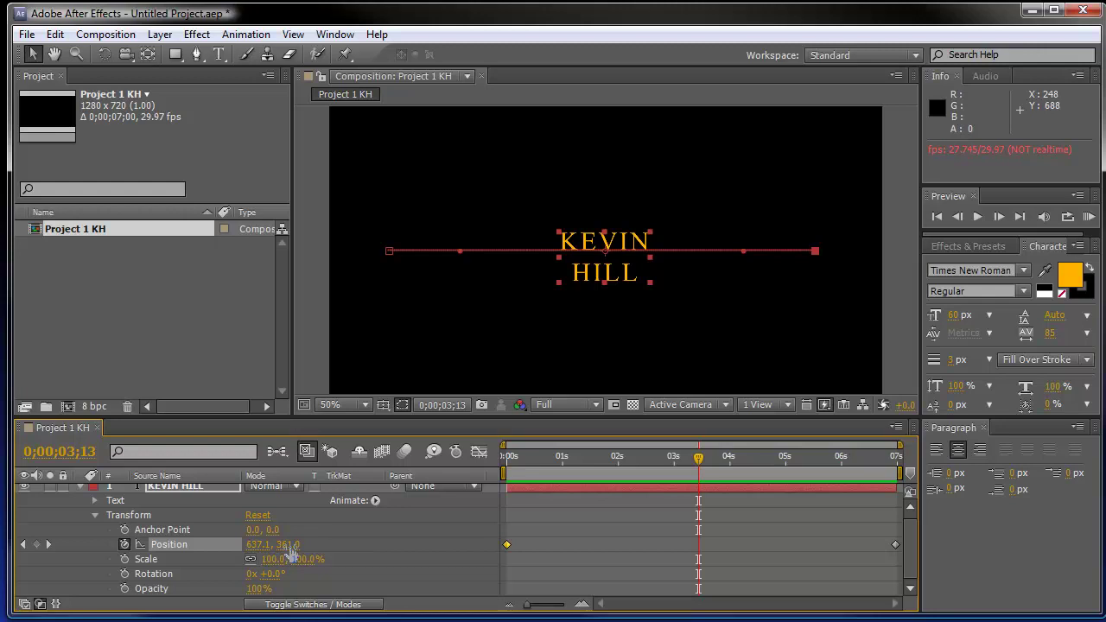
drag(287, 544, 450, 543)
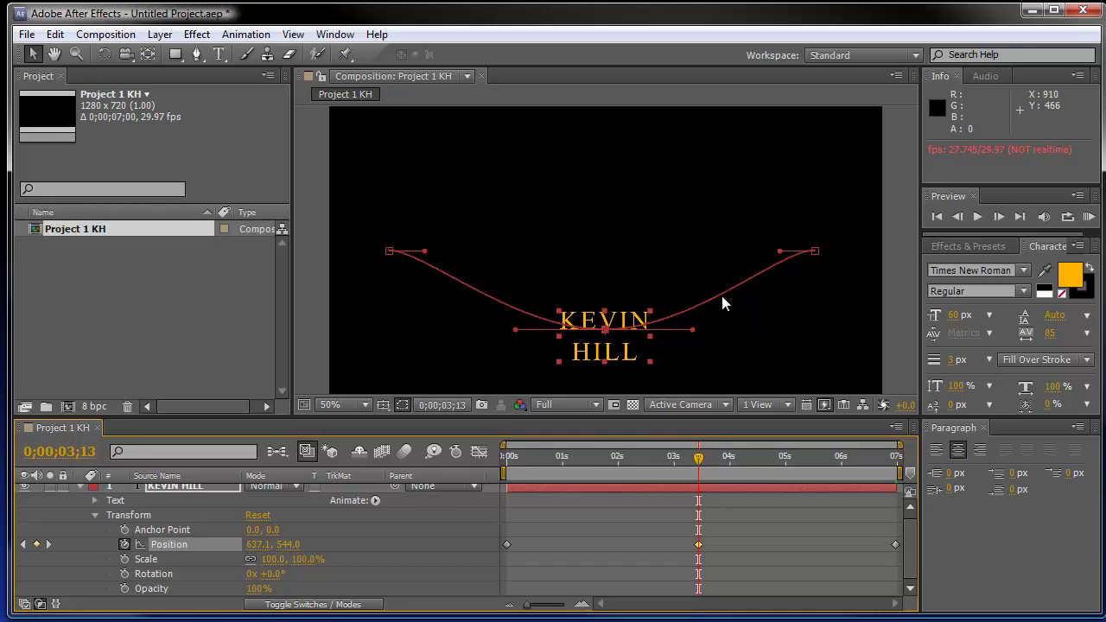
drag(697, 458, 598, 561)
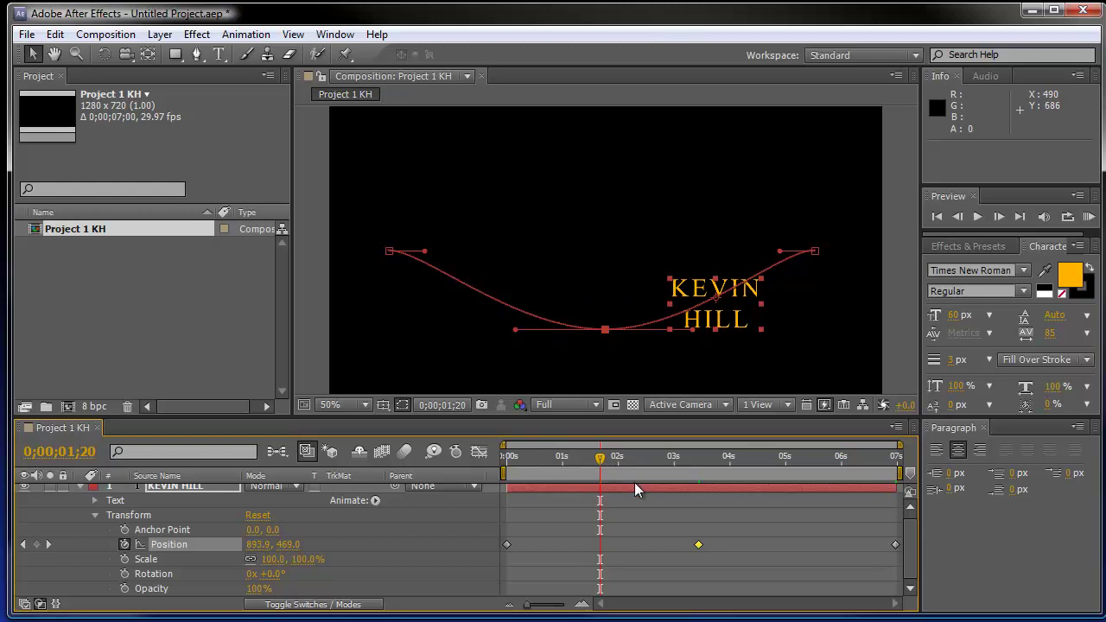
drag(600, 462, 486, 477)
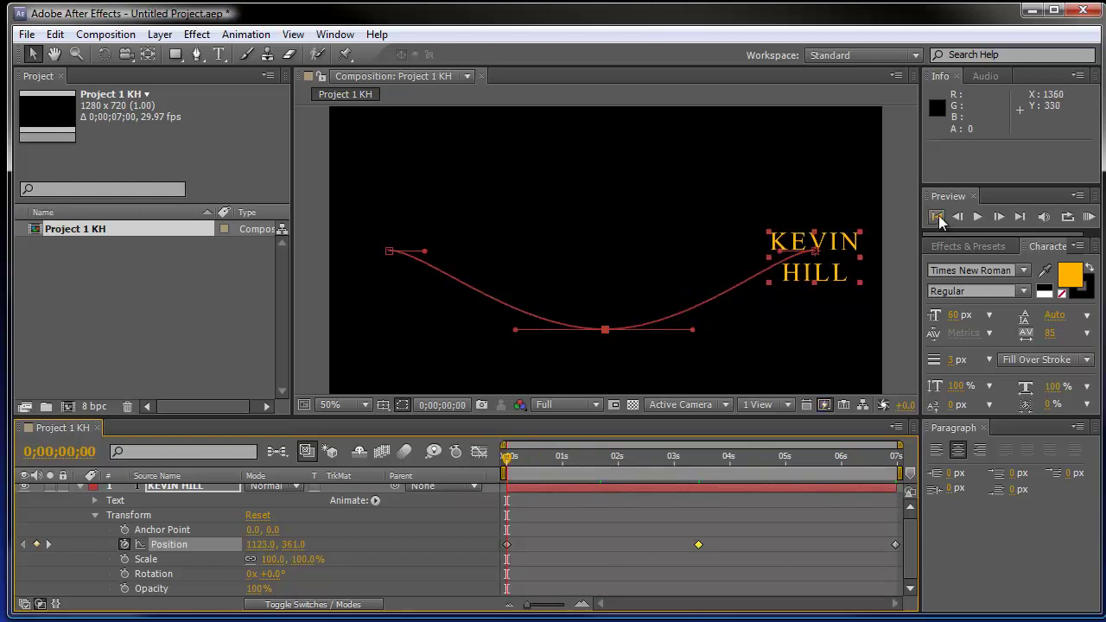
click(977, 219)
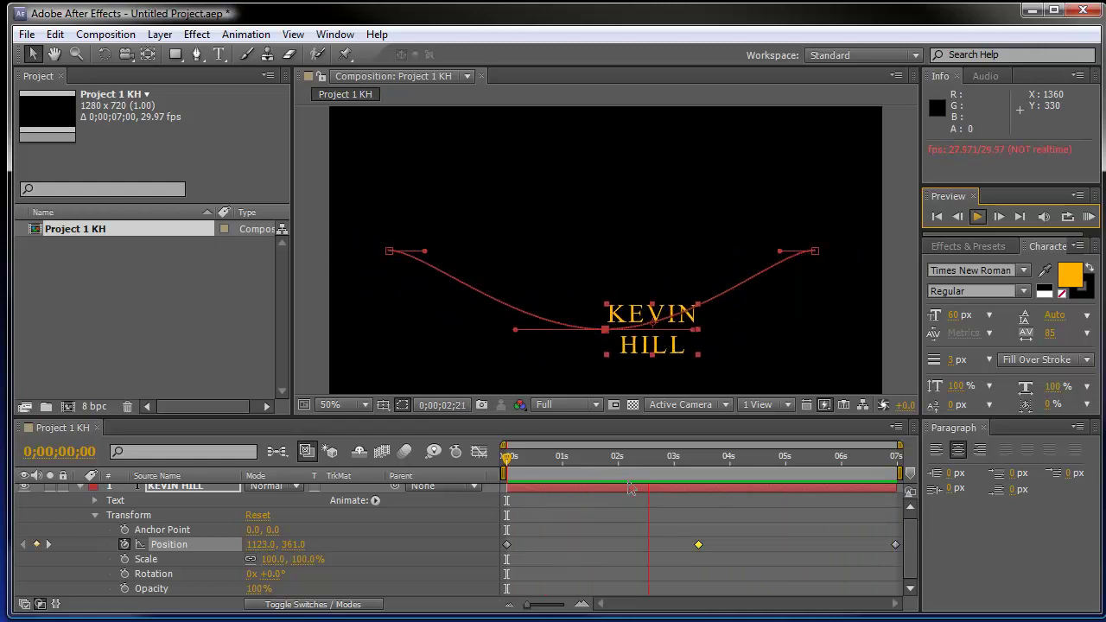
key(space)
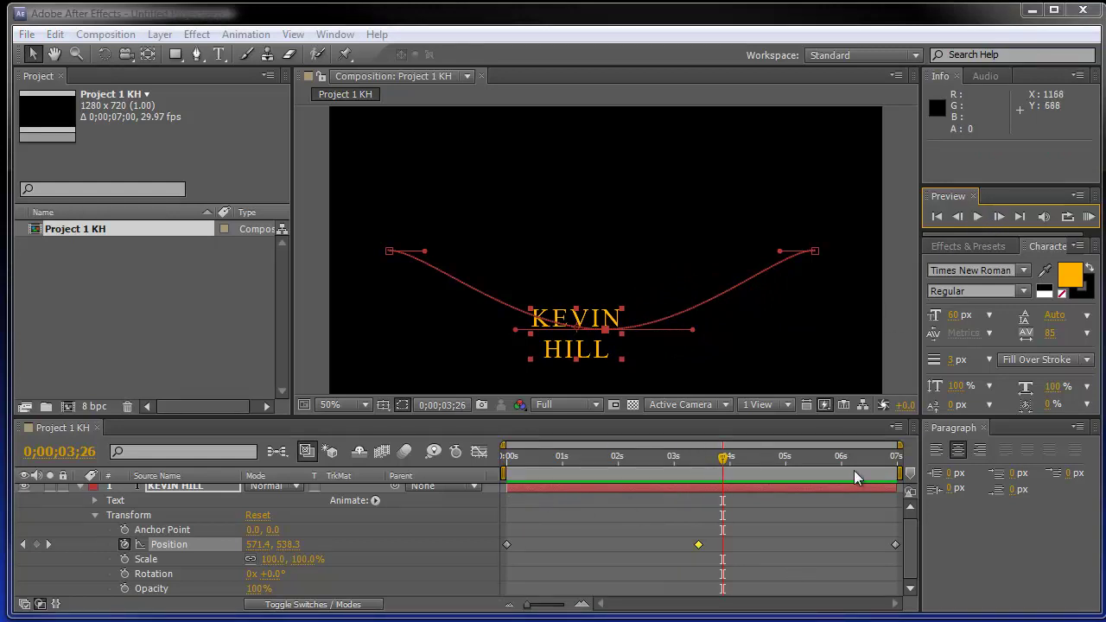
click(976, 216)
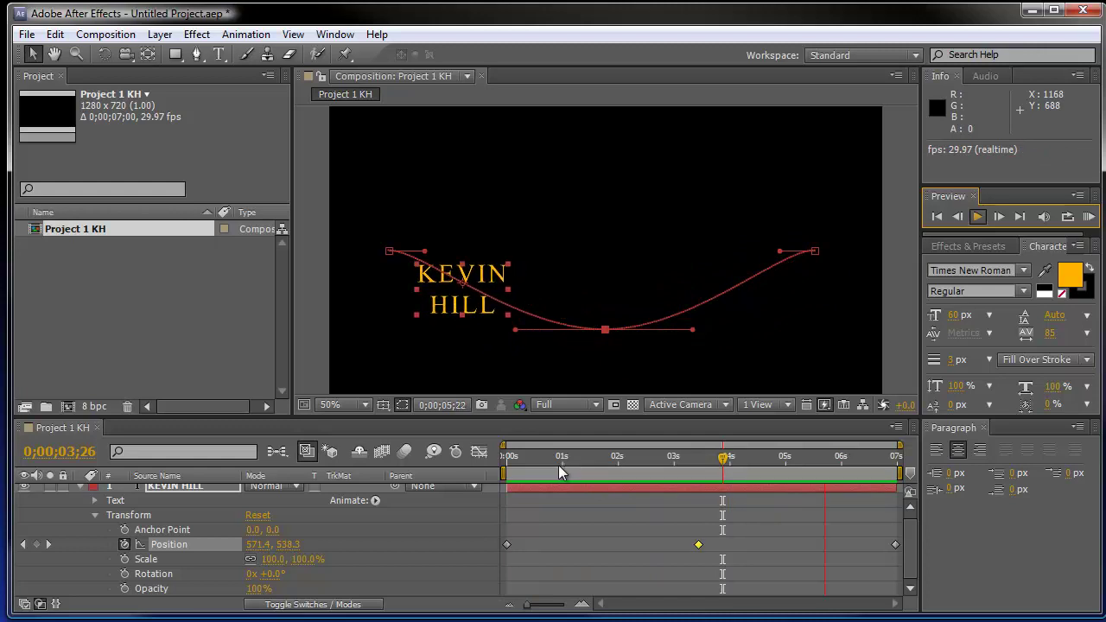
key(space)
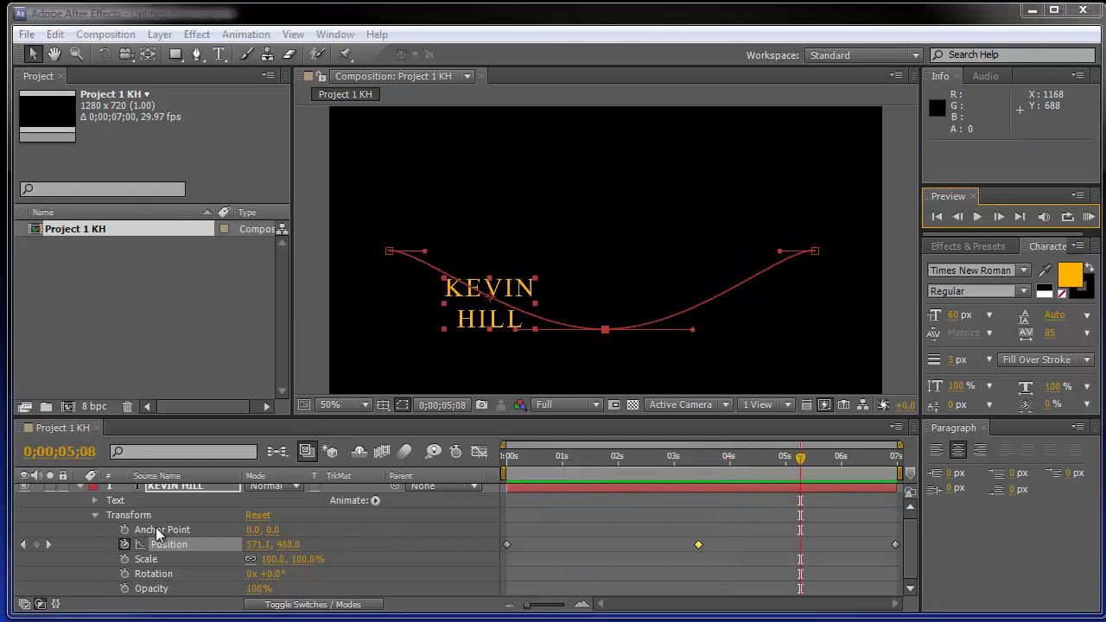
Drag the middle and right-end keyframe bezier handles so the path arcs up then dips.
click(80, 486)
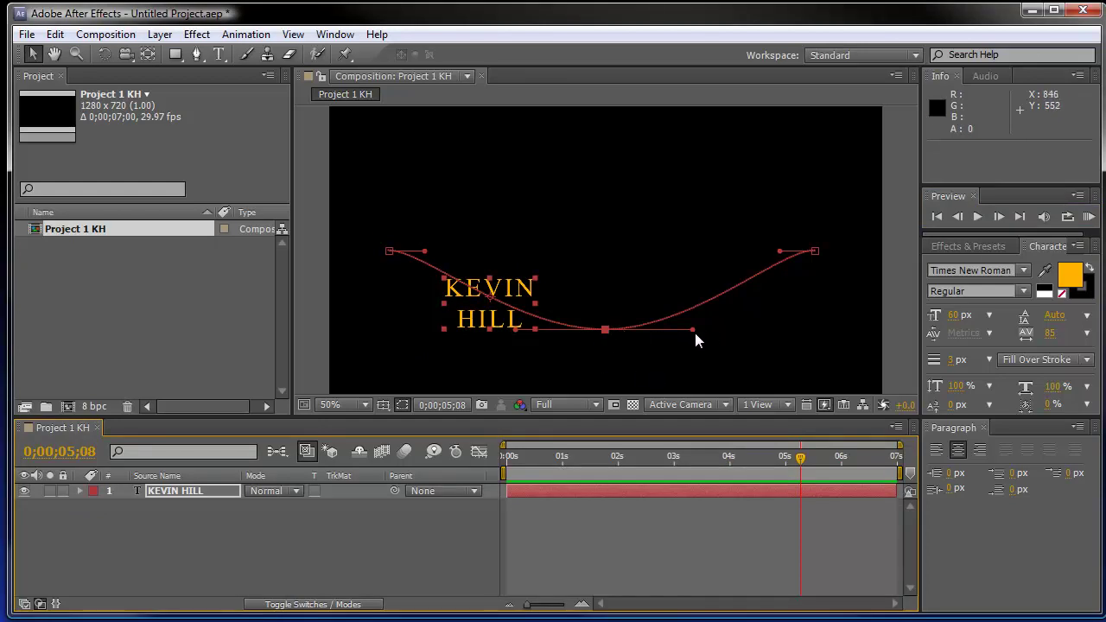
drag(693, 330, 639, 361)
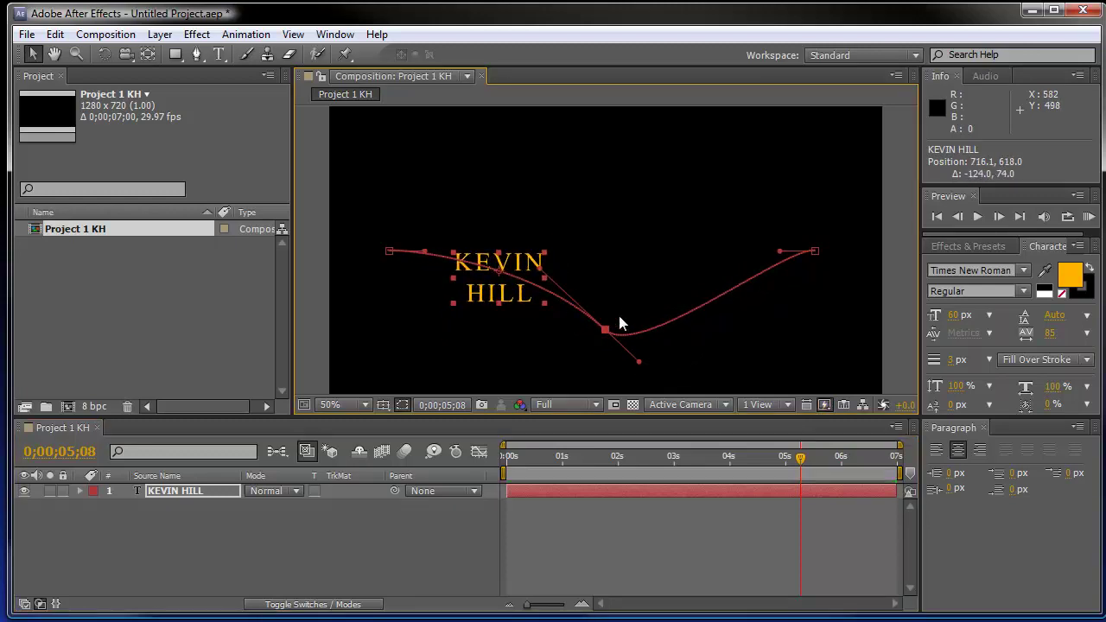
drag(778, 256, 761, 225)
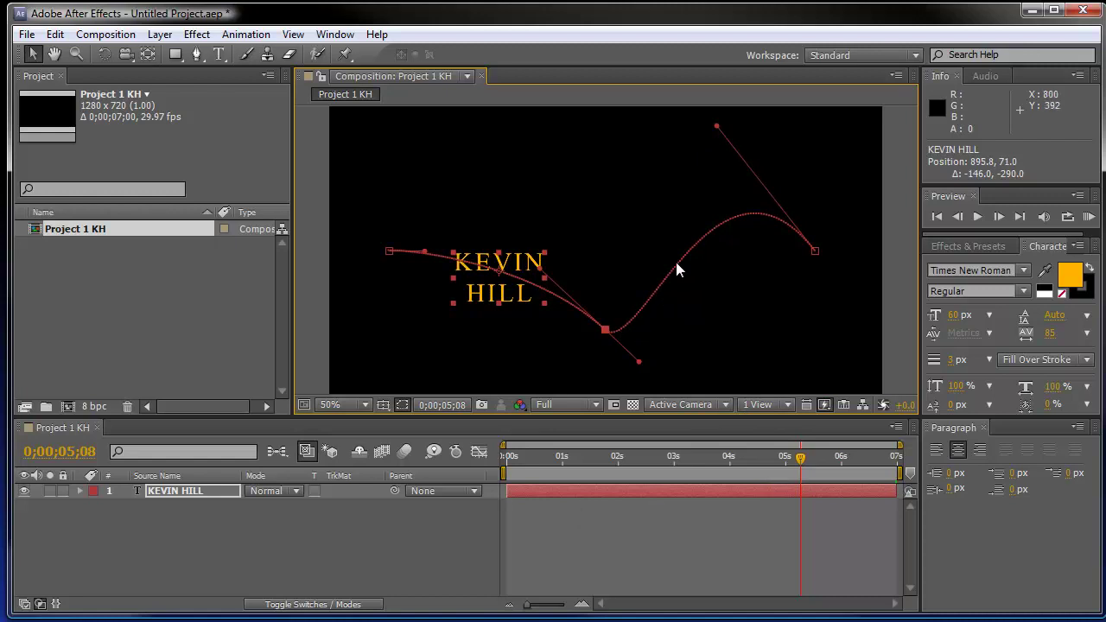
key(period)
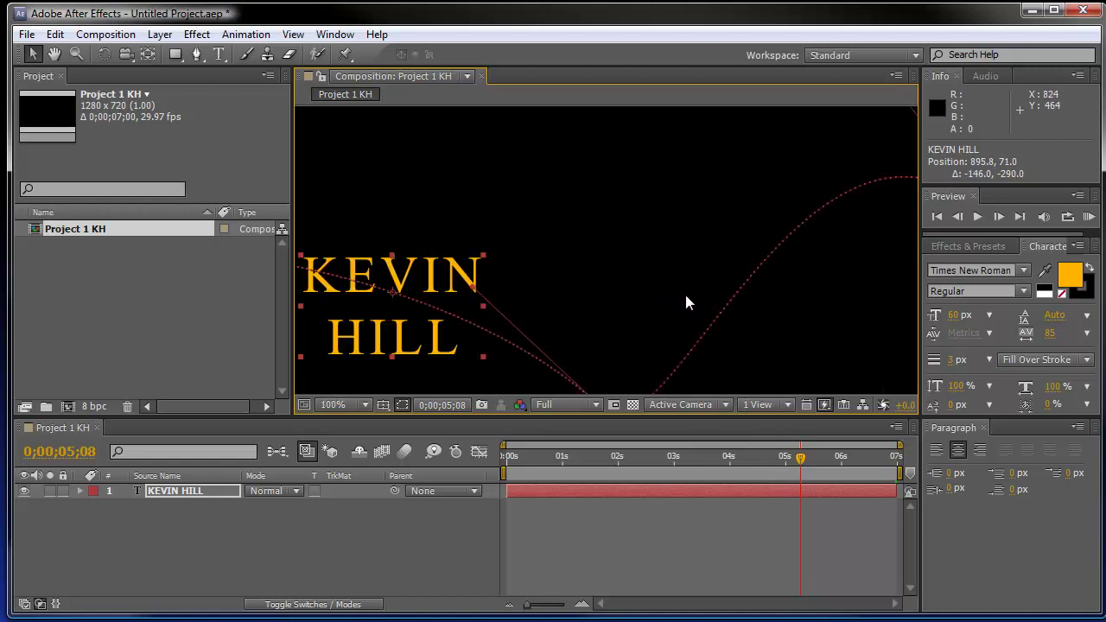
key(comma)
key(comma)
key(period)
key(period)
key(comma)
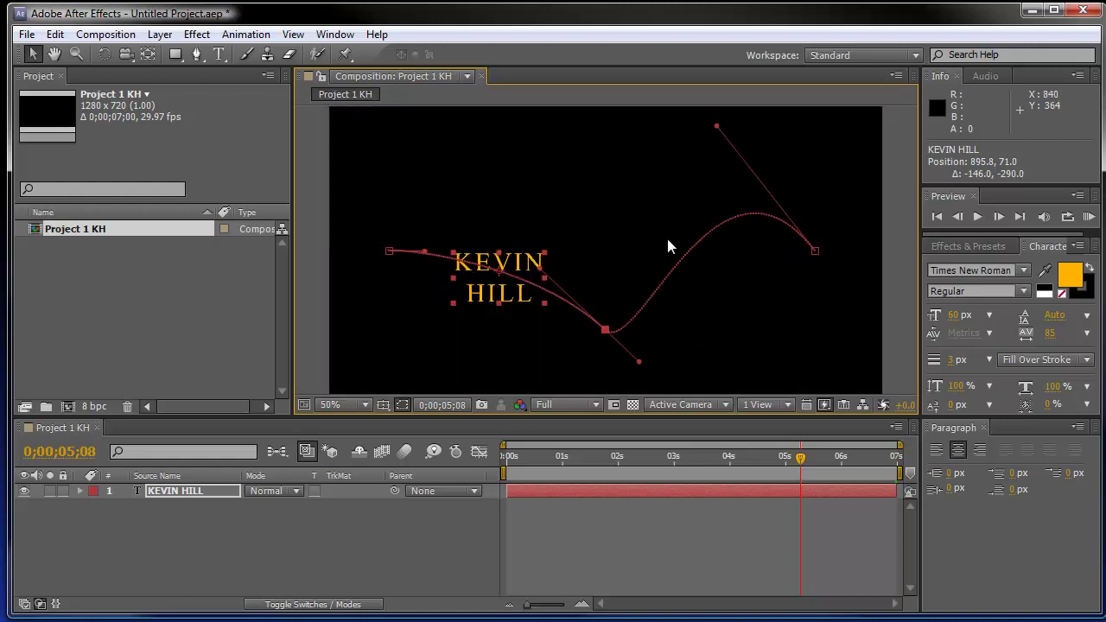
key(period)
key(period)
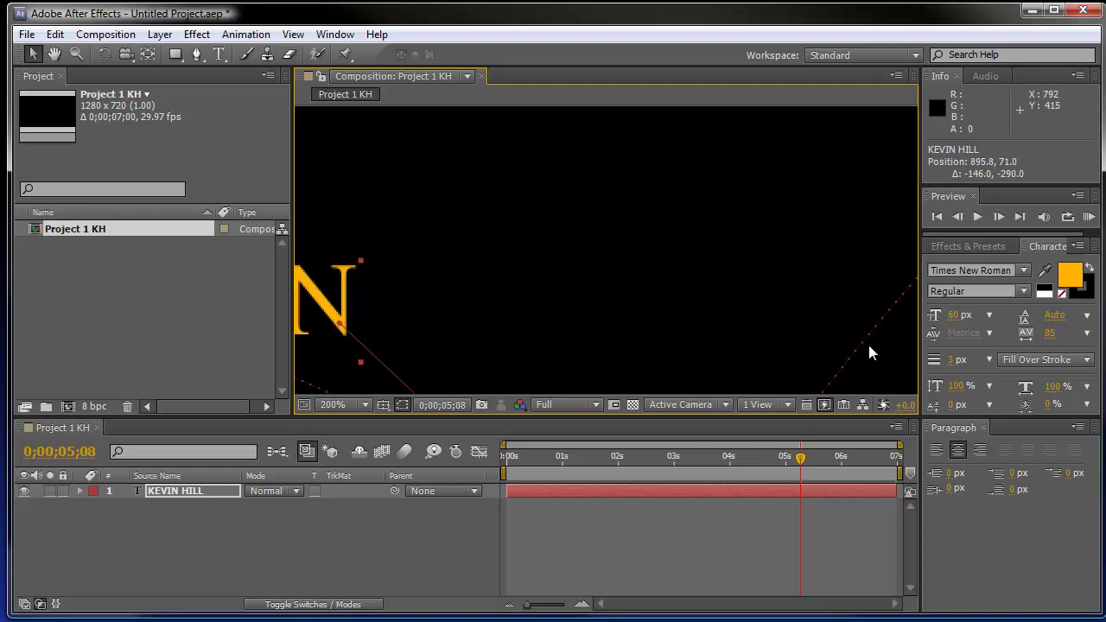
key(comma)
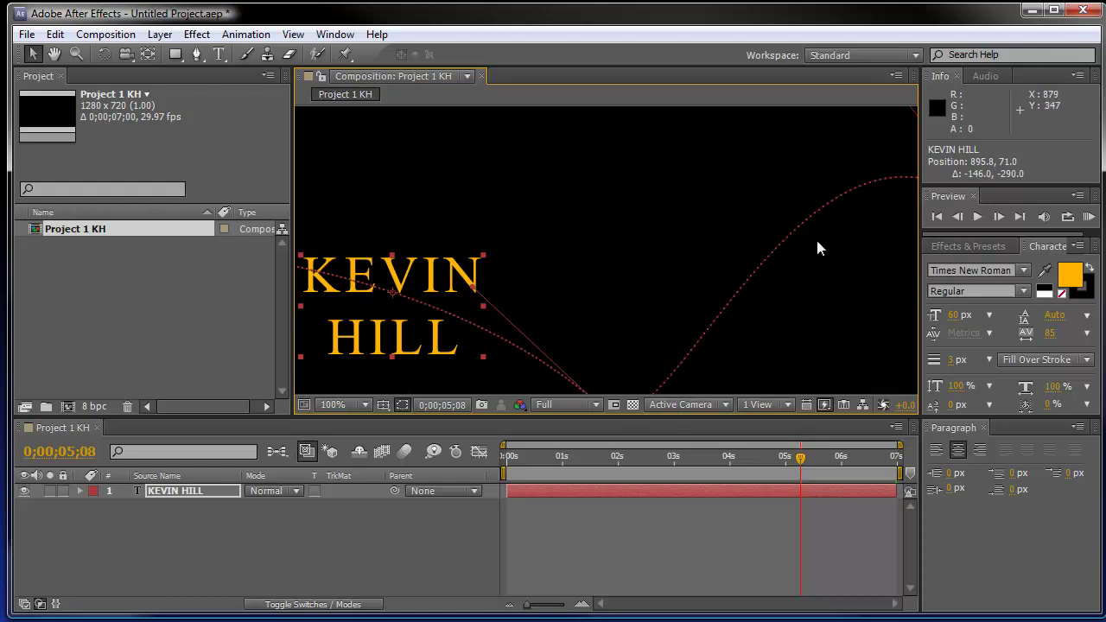
key(period)
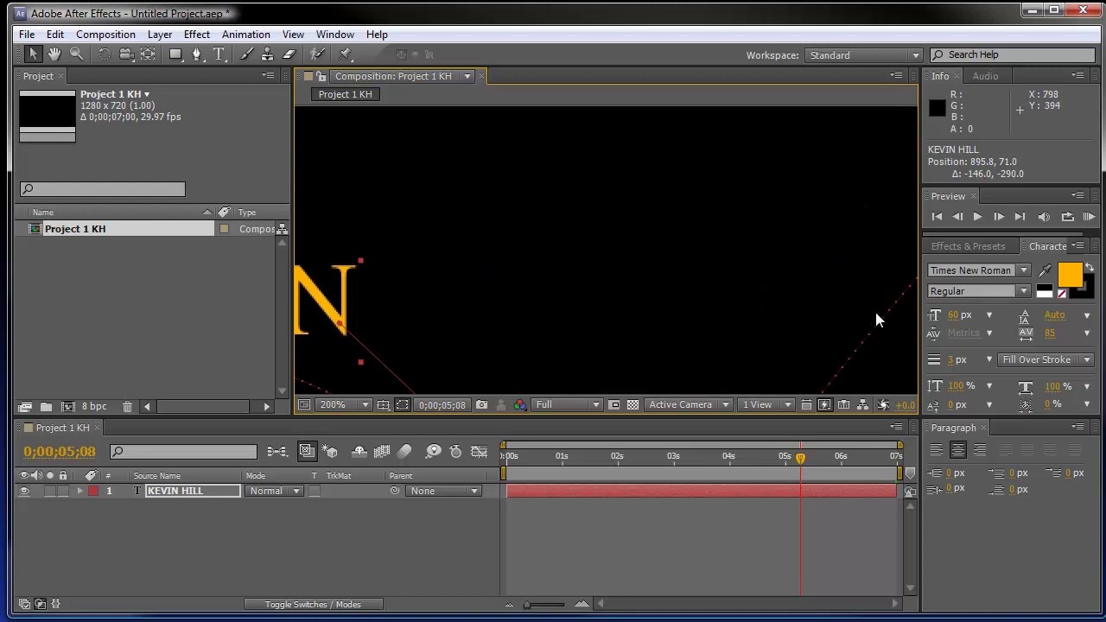
key(comma)
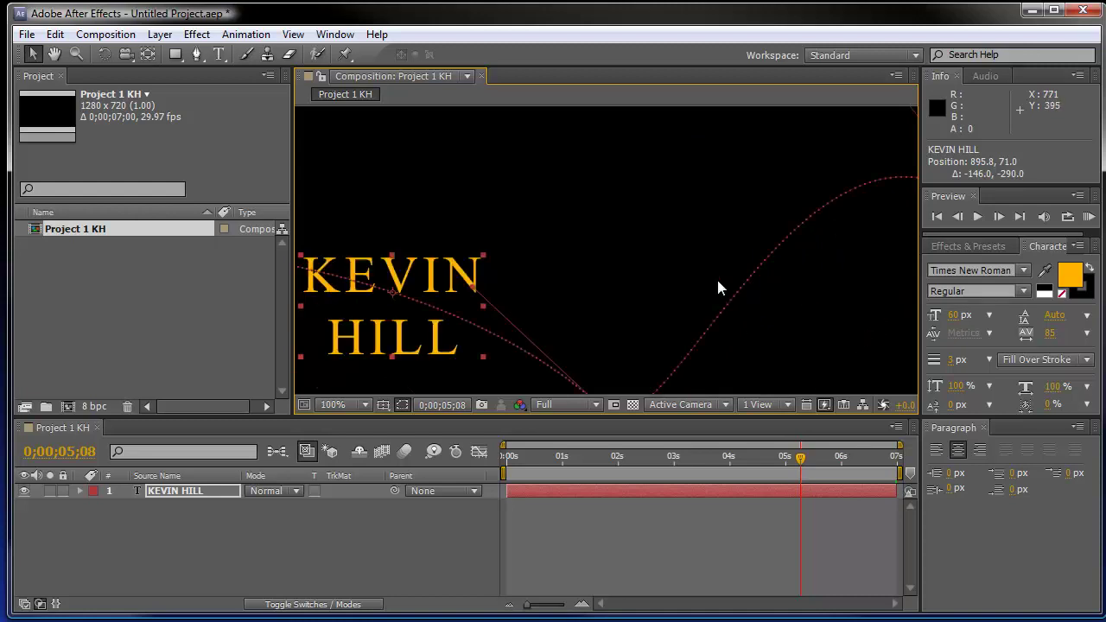
key(comma)
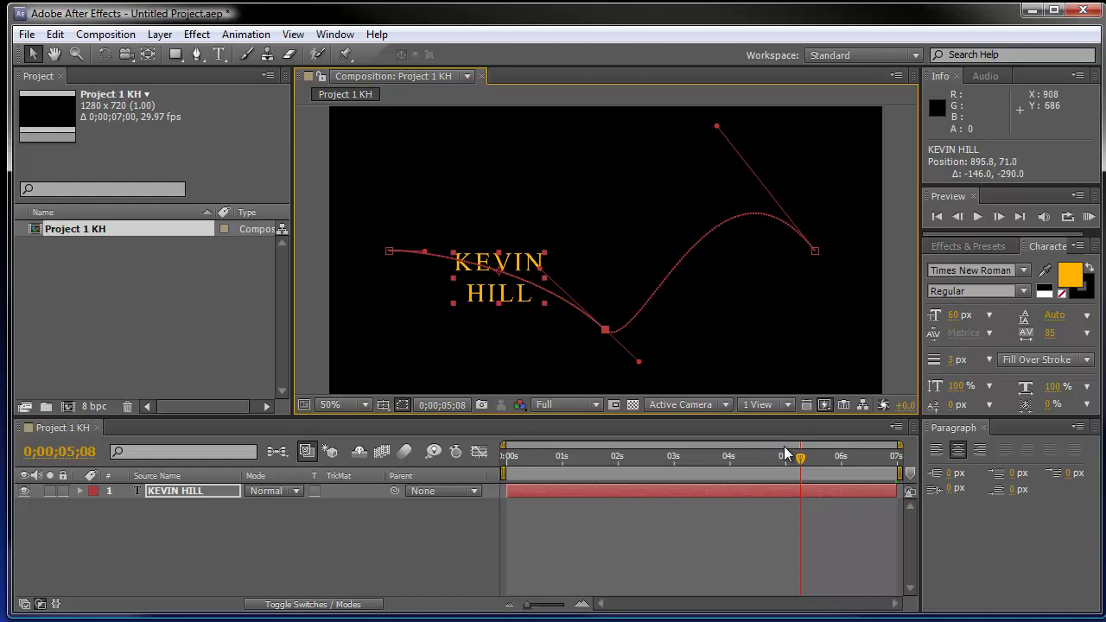
drag(803, 464, 438, 463)
click(977, 217)
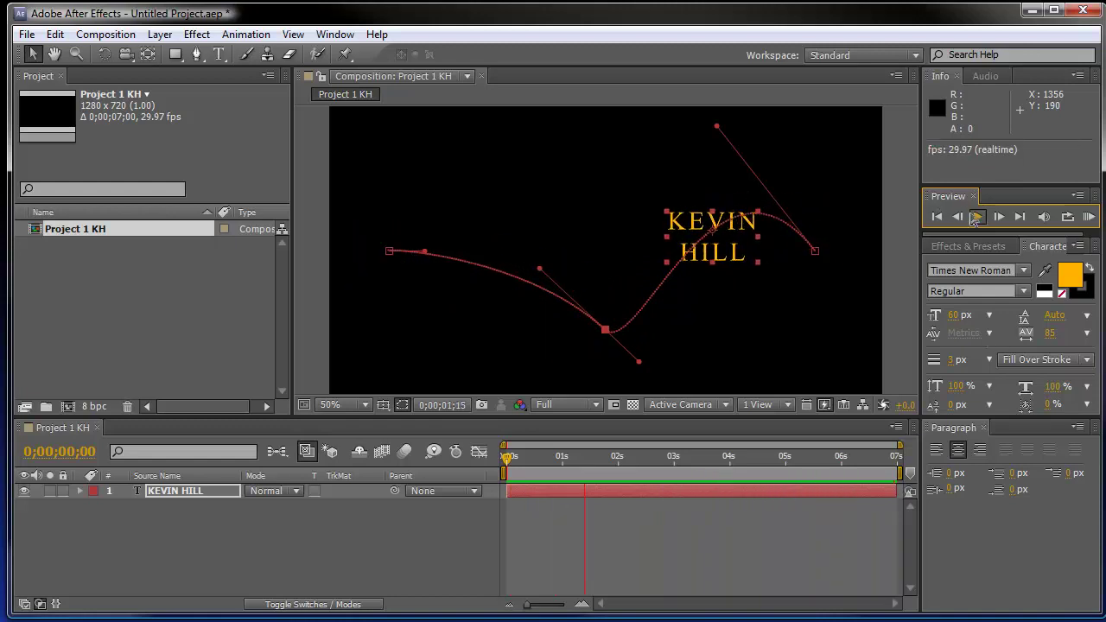
Deselect the KEVIN HILL layer and preview its curved-path animation, then stop playback.
click(977, 223)
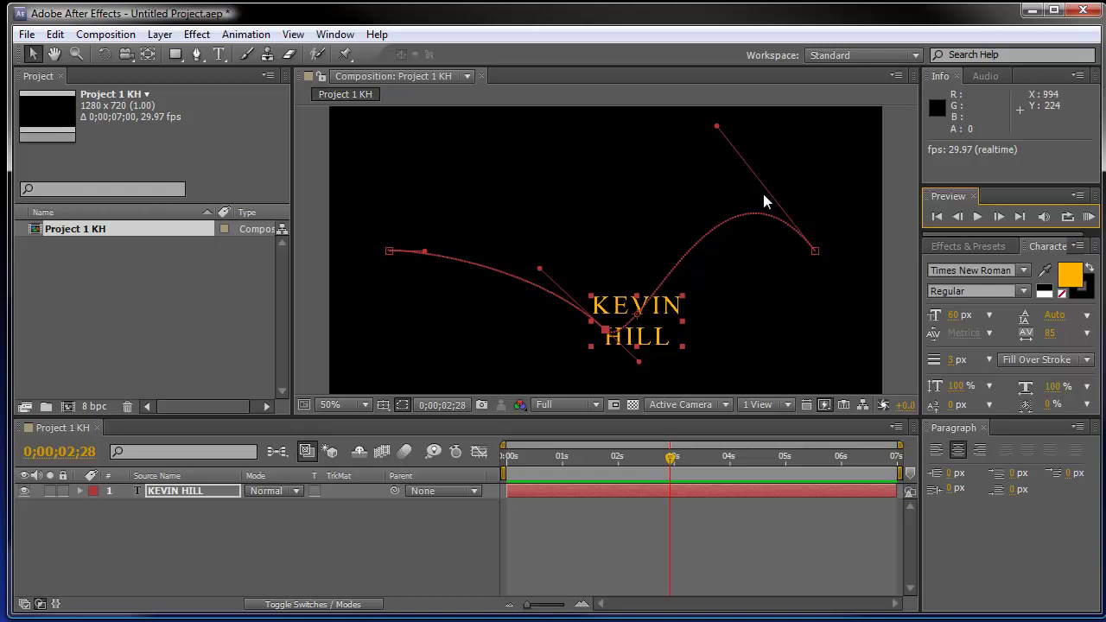
click(117, 529)
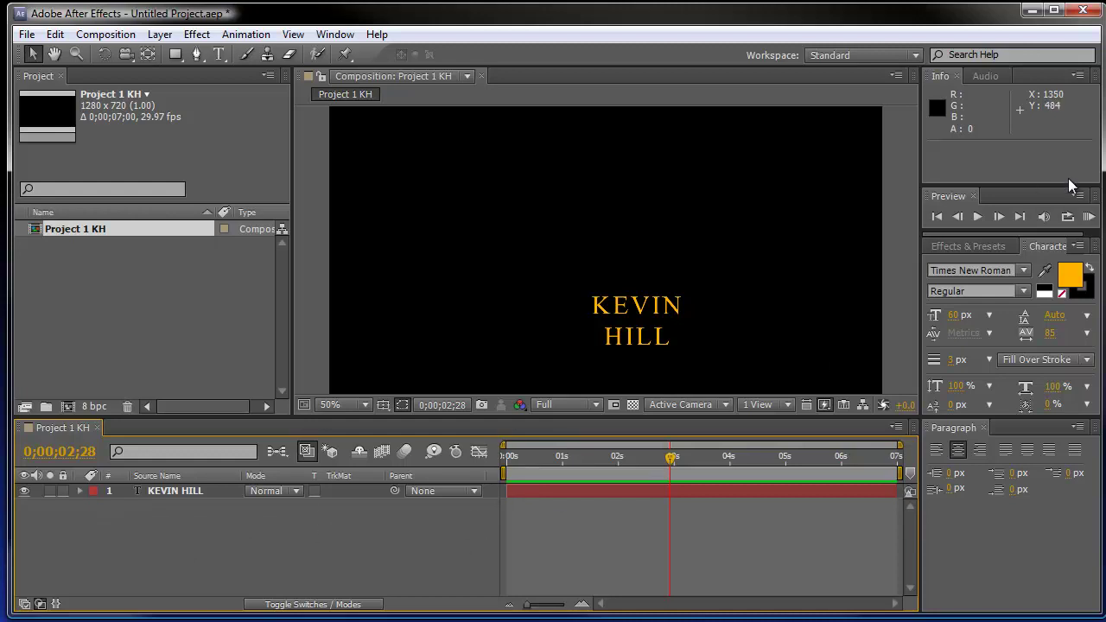
click(978, 215)
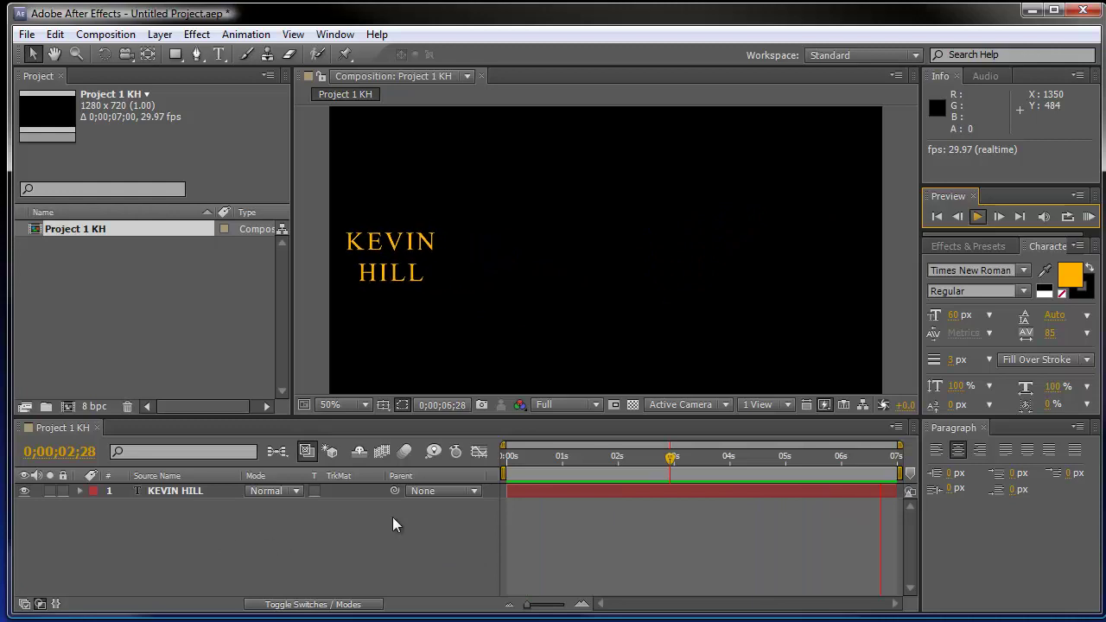
click(978, 216)
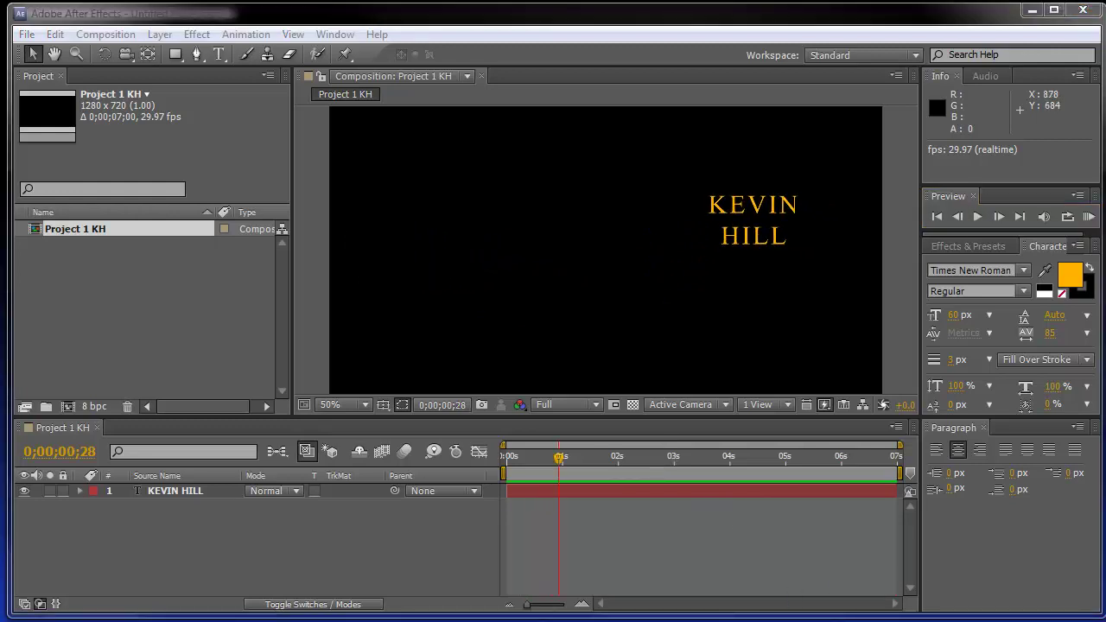
click(79, 490)
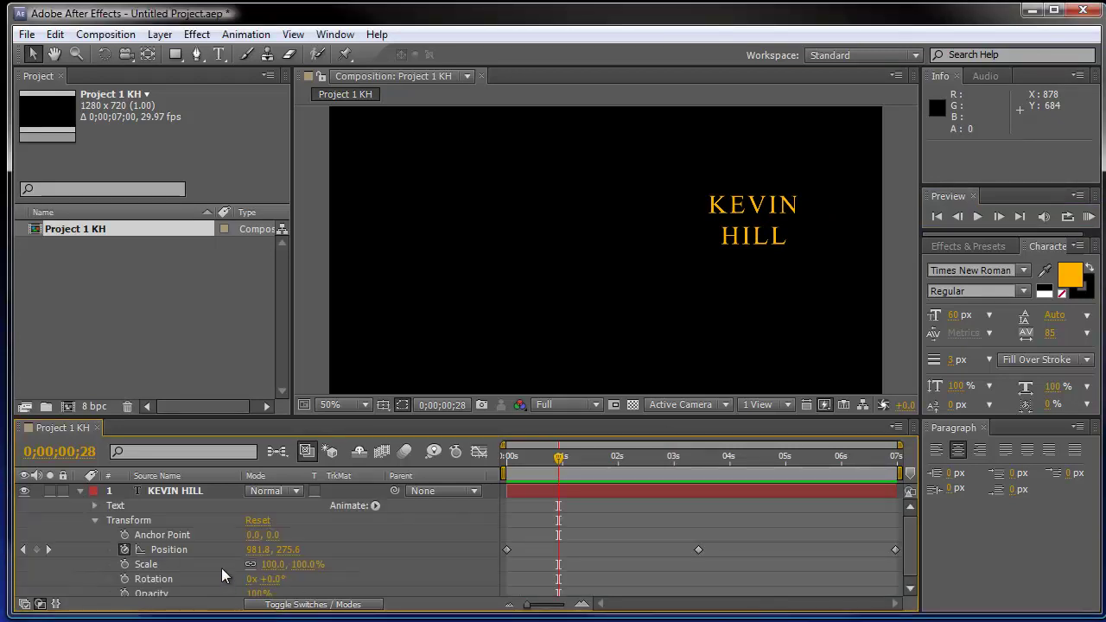
scroll(336, 538, down, 1)
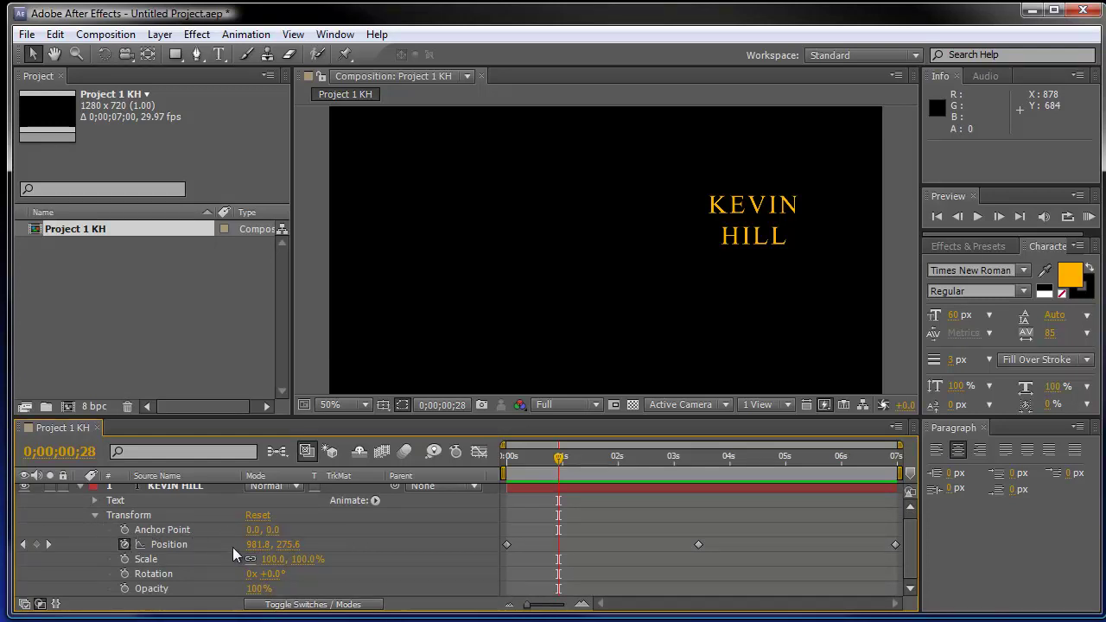
mouse_move(555, 463)
mouse_down()
mouse_move(538, 466)
mouse_move(562, 473)
mouse_move(543, 473)
mouse_up()
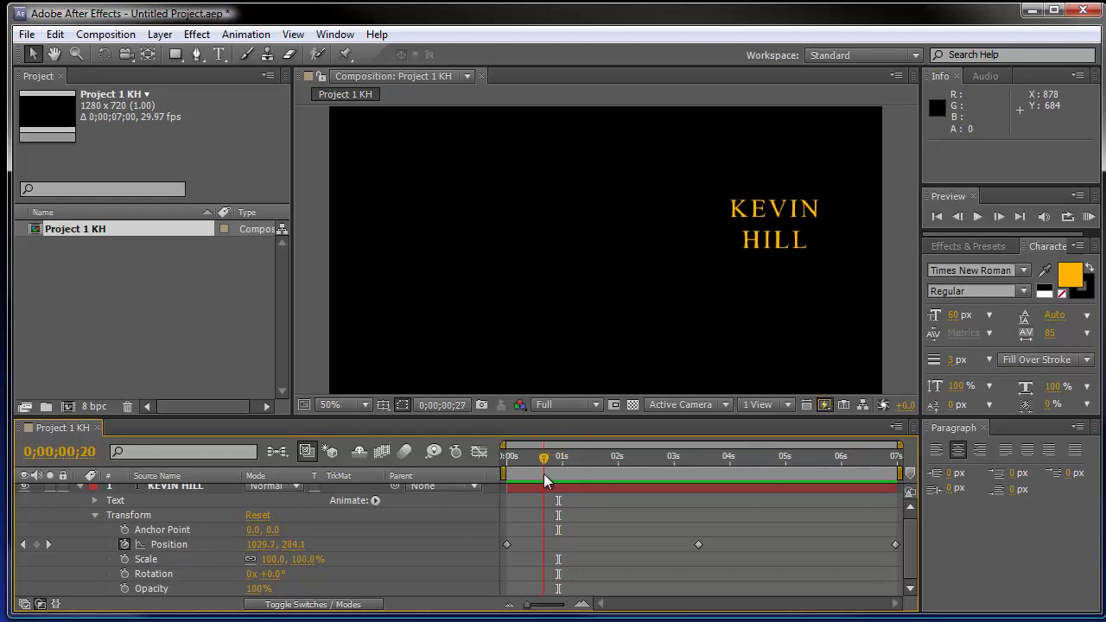
click(124, 559)
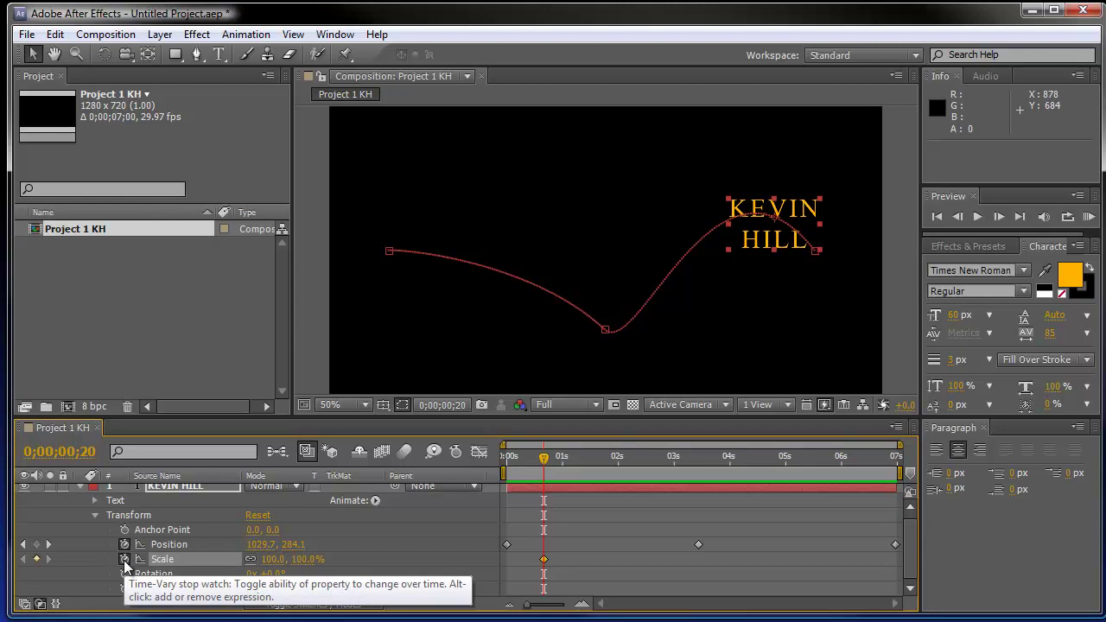
click(125, 559)
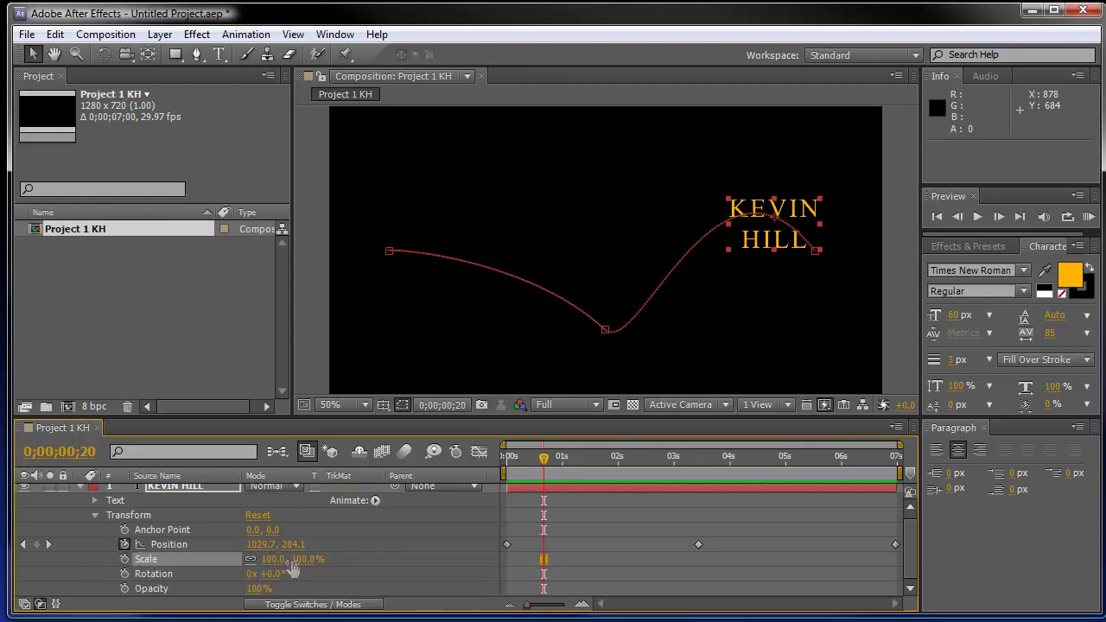
drag(298, 559, 417, 572)
drag(544, 458, 542, 522)
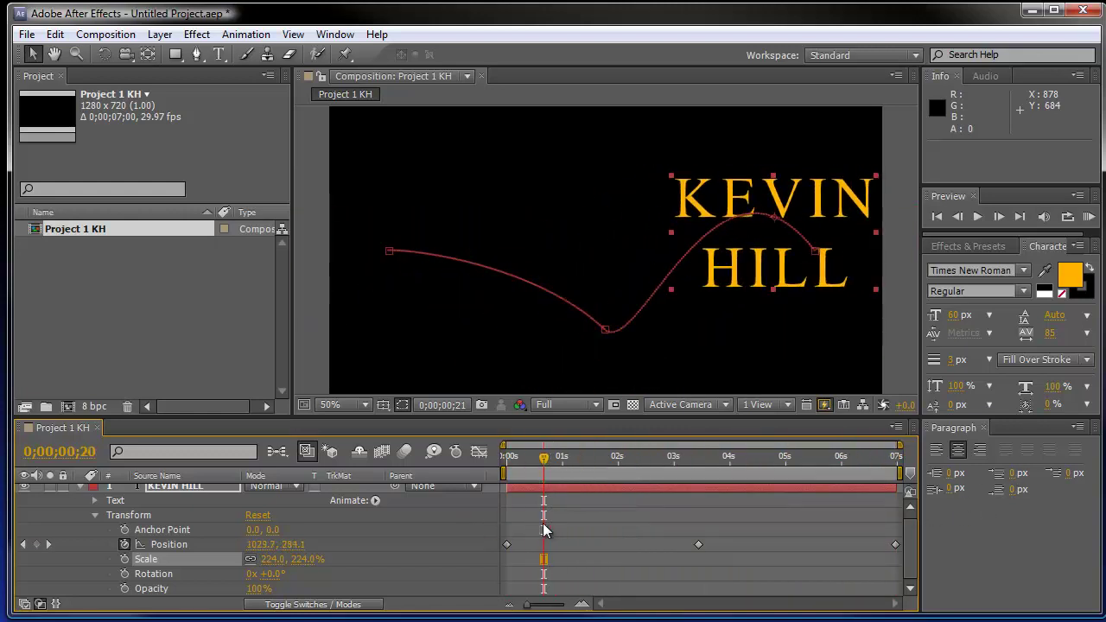
click(125, 559)
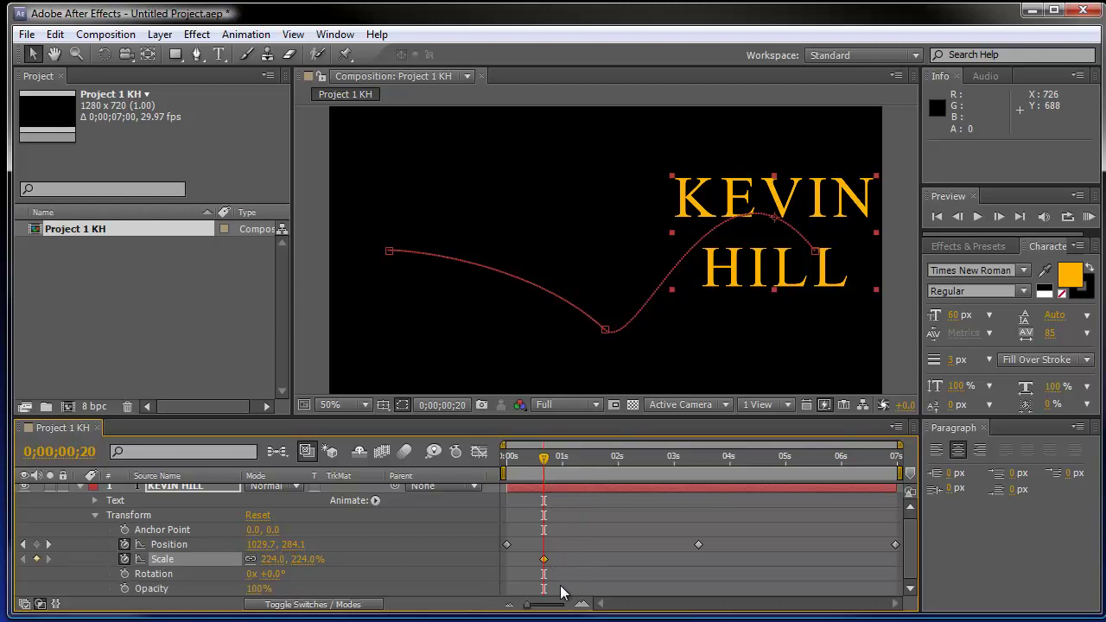
drag(542, 459, 819, 468)
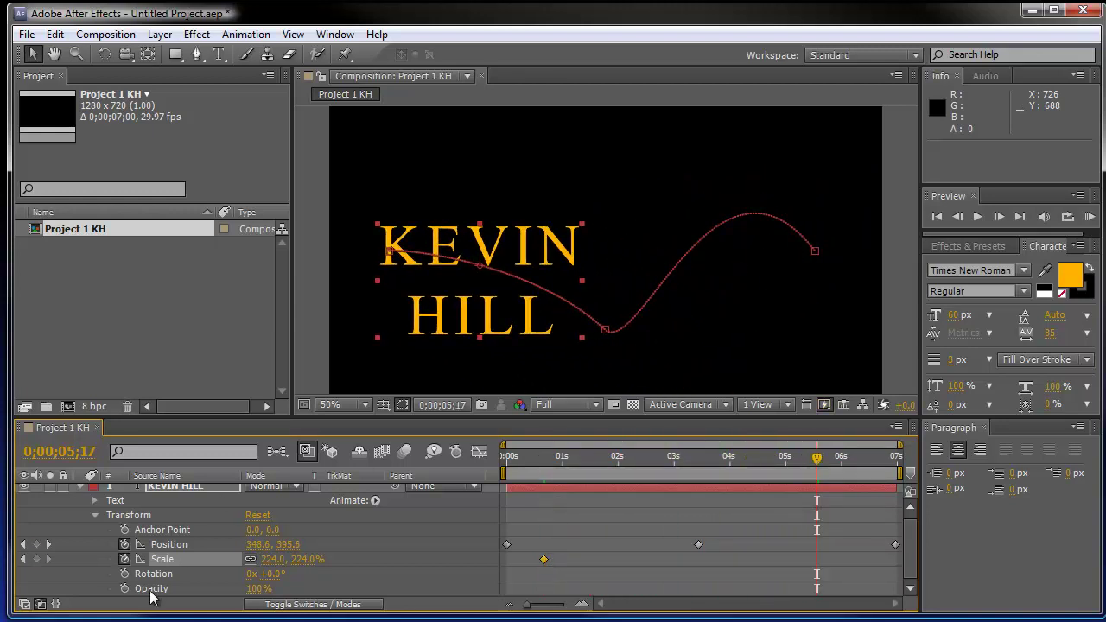
drag(279, 566, 141, 585)
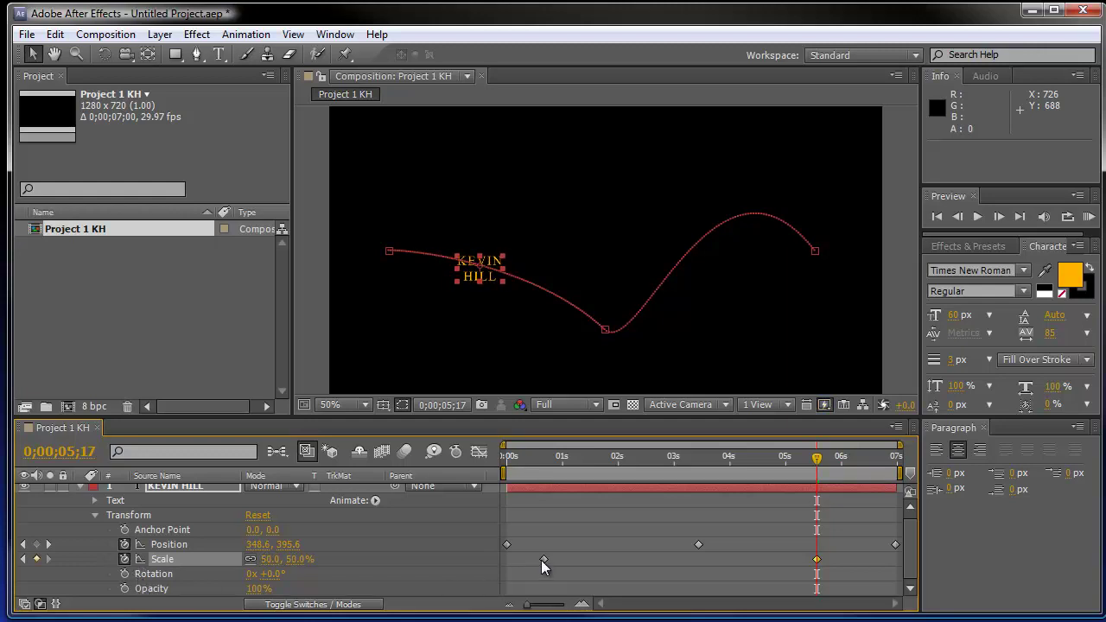
drag(820, 464, 523, 492)
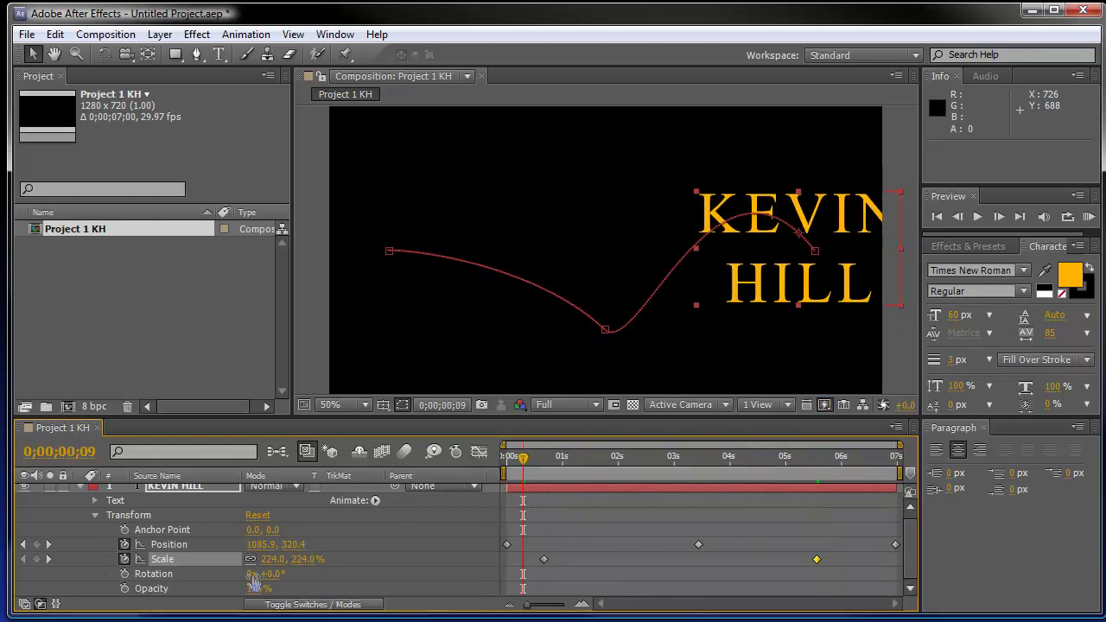
drag(275, 574, 305, 576)
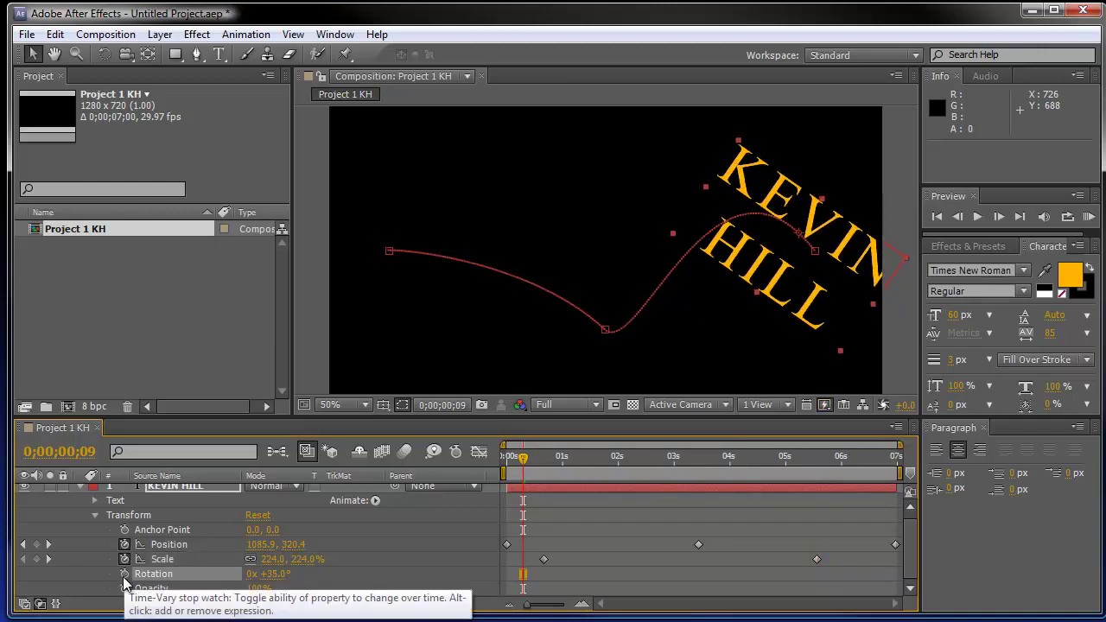
drag(522, 458, 568, 504)
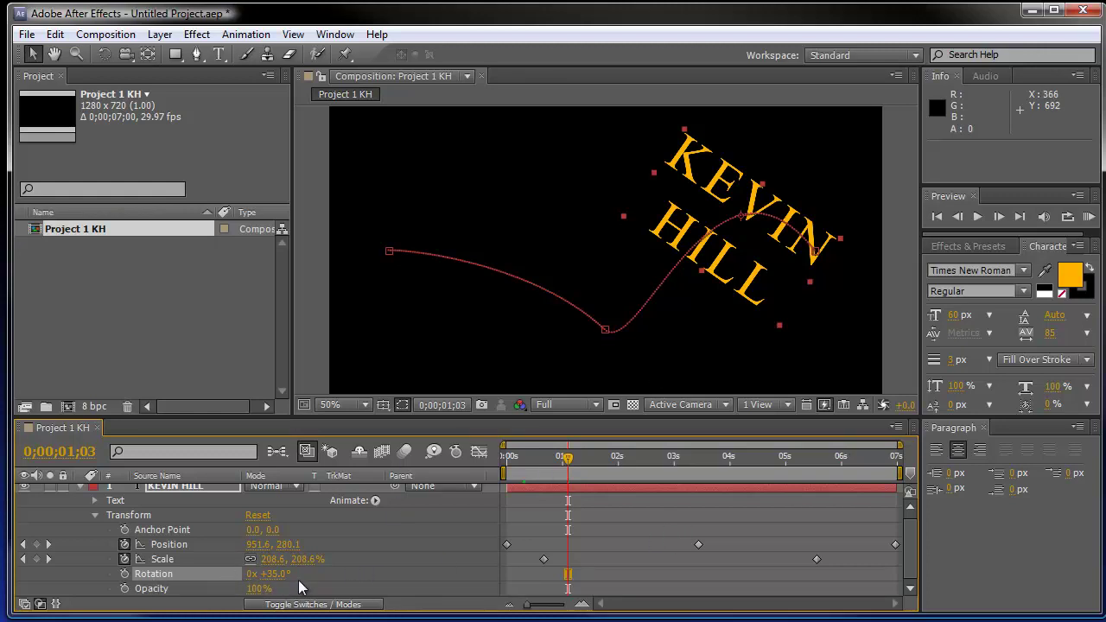
mouse_move(270, 583)
mouse_down()
mouse_move(290, 580)
mouse_move(251, 574)
mouse_move(281, 585)
mouse_up()
click(273, 575)
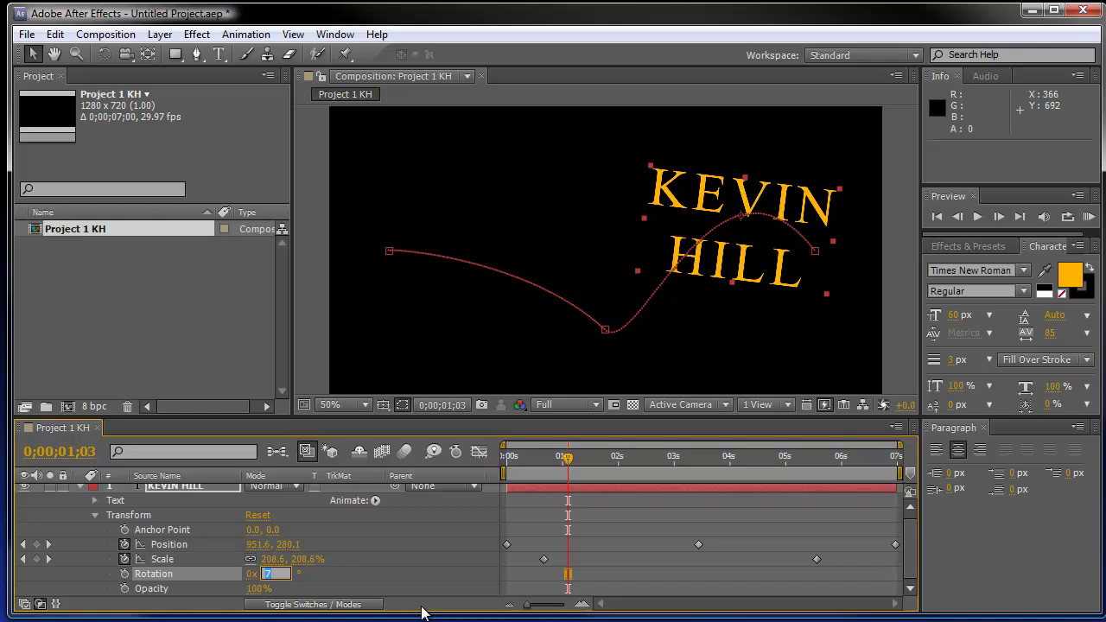
key(Return)
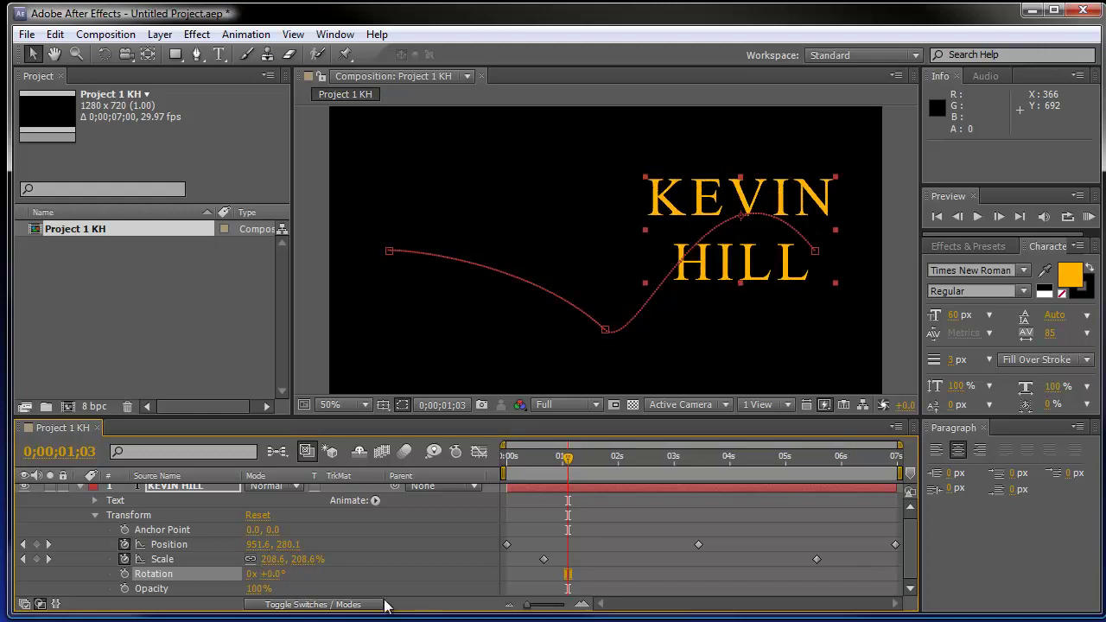
click(270, 577)
text(90)
key(Return)
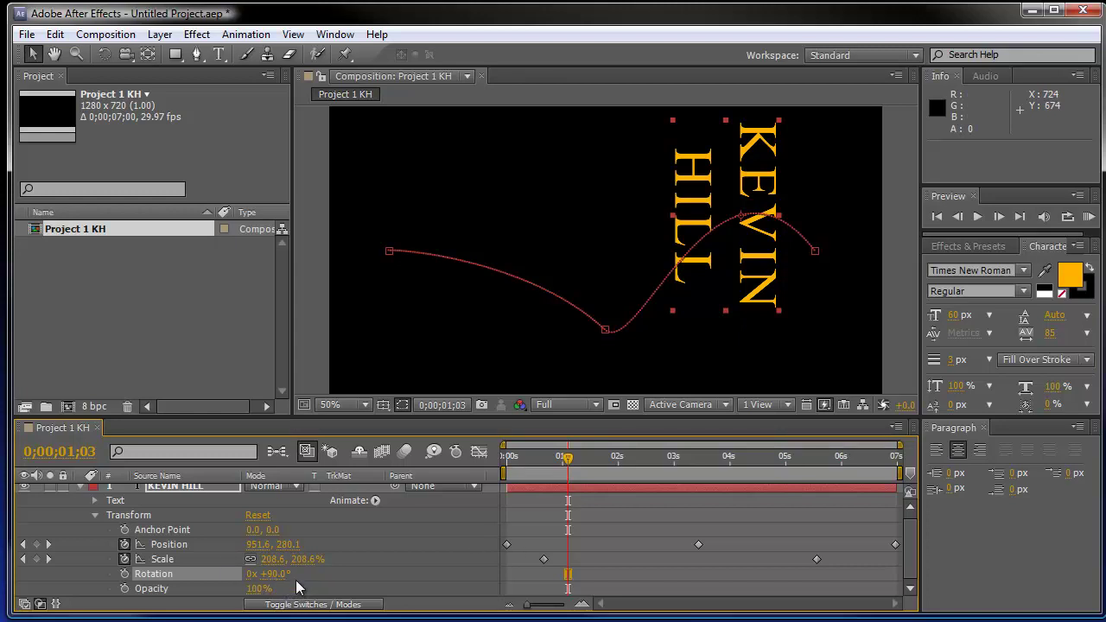
drag(276, 578, 233, 588)
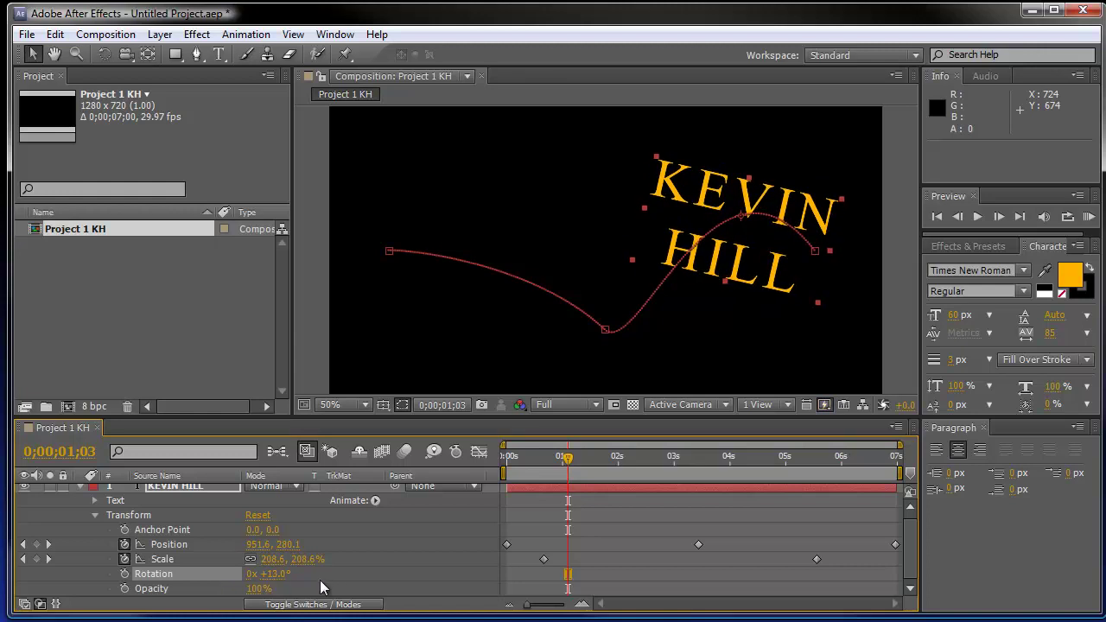
click(123, 574)
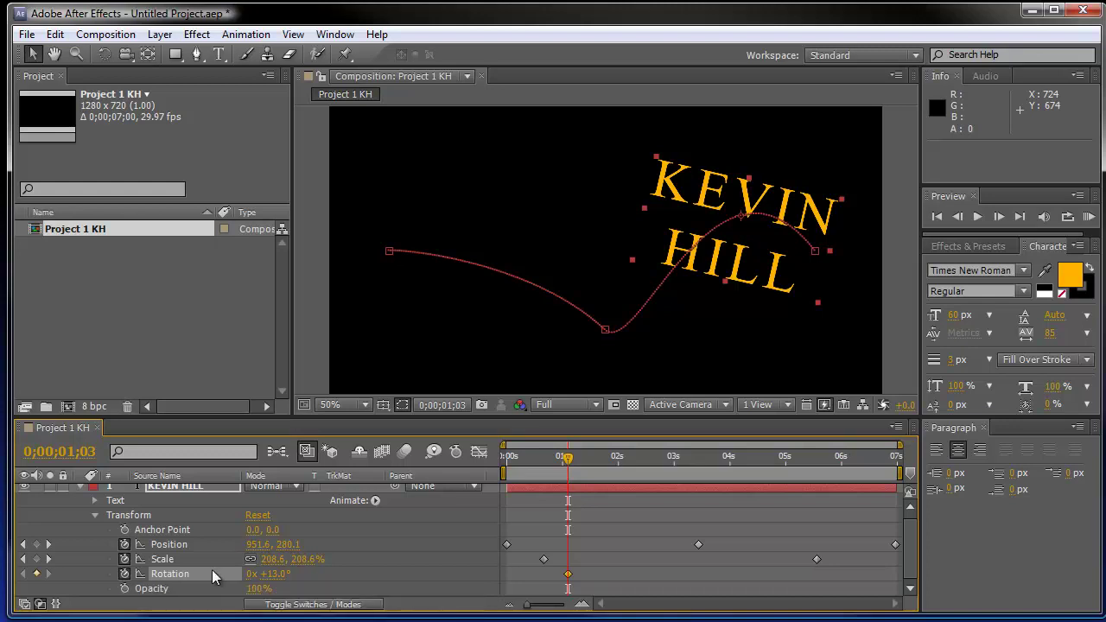
drag(565, 464, 677, 481)
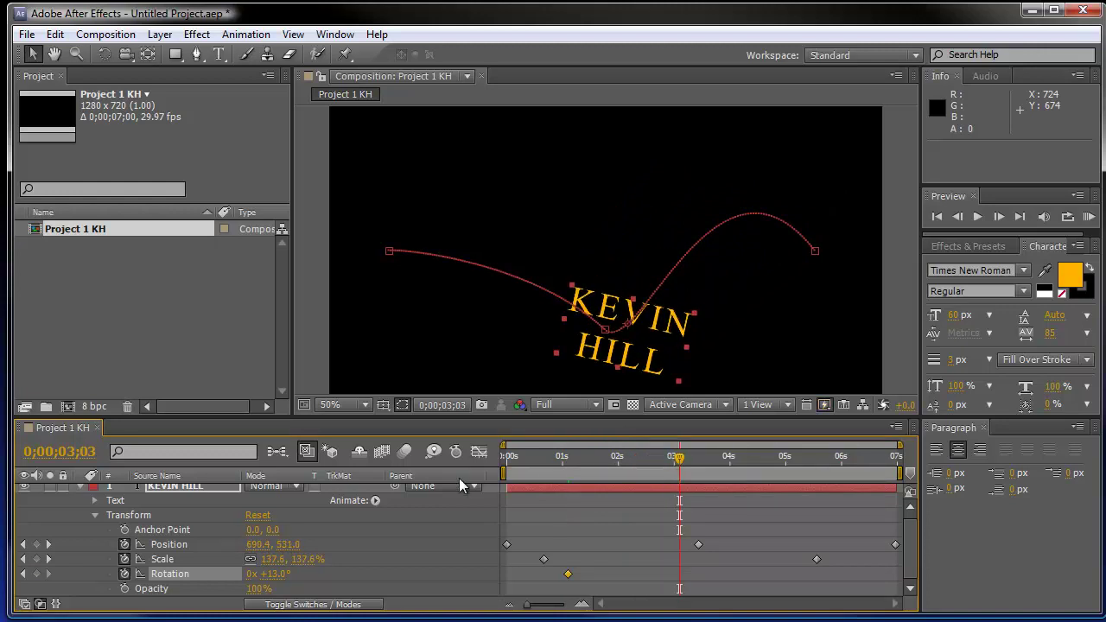
Add Rotation keyframes of about -40° at 3;03 and near 0° at 6;09, then return to the start.
drag(274, 574, 227, 579)
drag(680, 467, 859, 462)
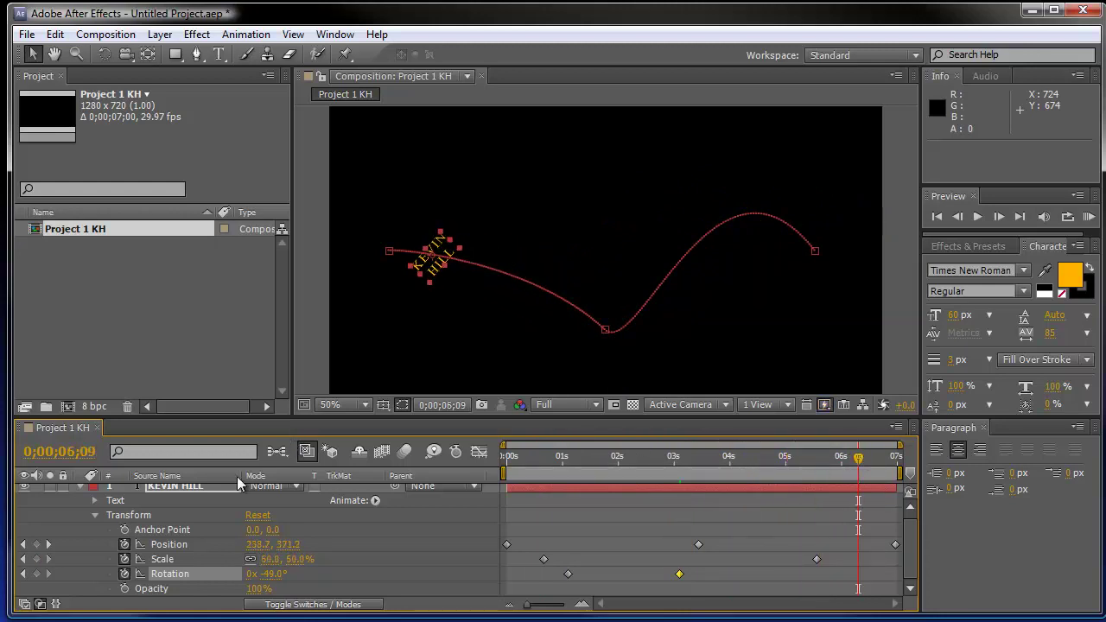
drag(276, 577, 341, 579)
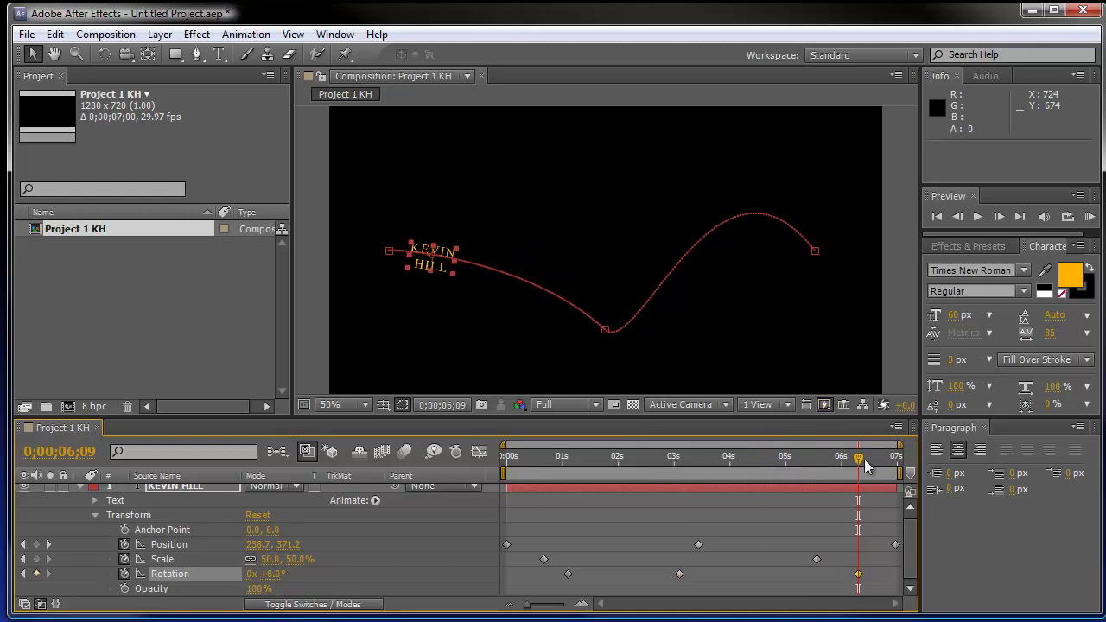
drag(860, 465, 469, 439)
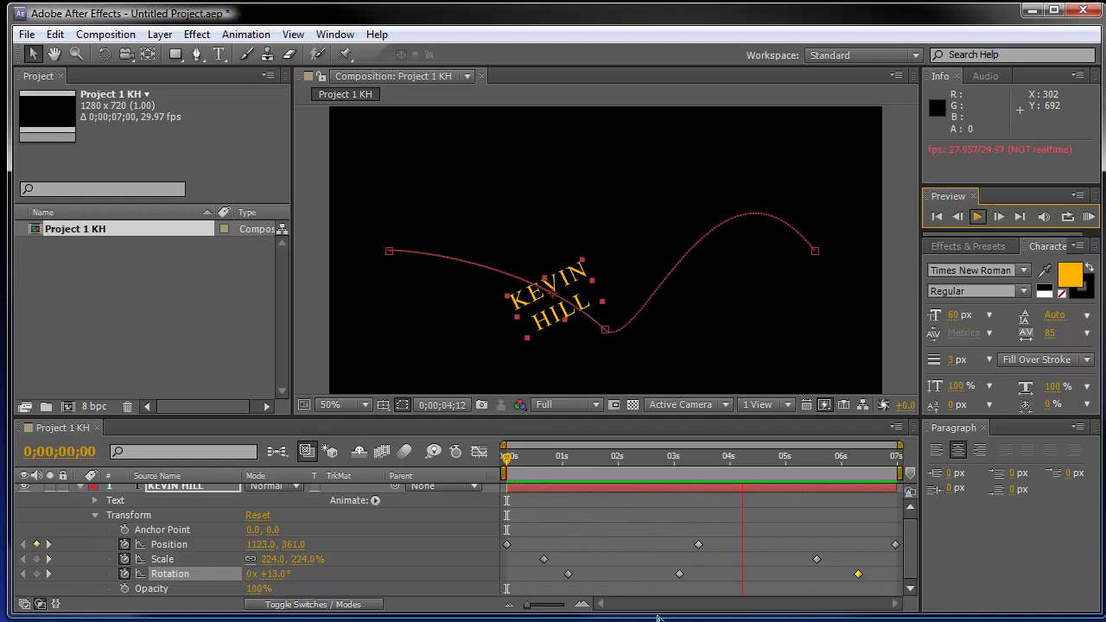
Stop the RAM preview with the small KEVIN HILL text near the path's left end.
key(space)
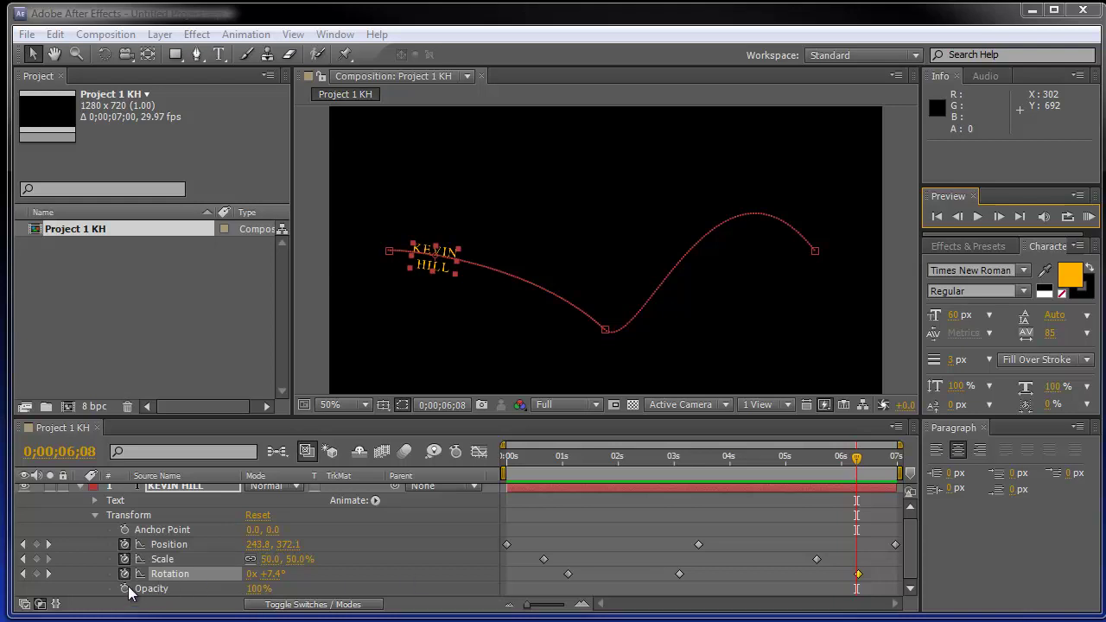
drag(858, 467, 609, 474)
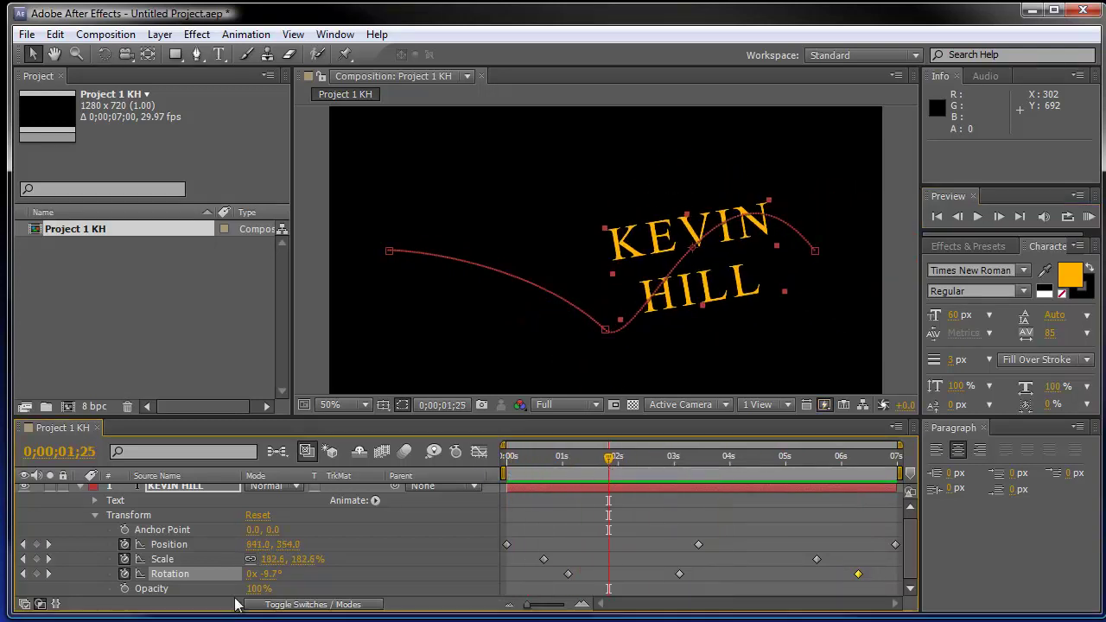
drag(256, 588, 190, 588)
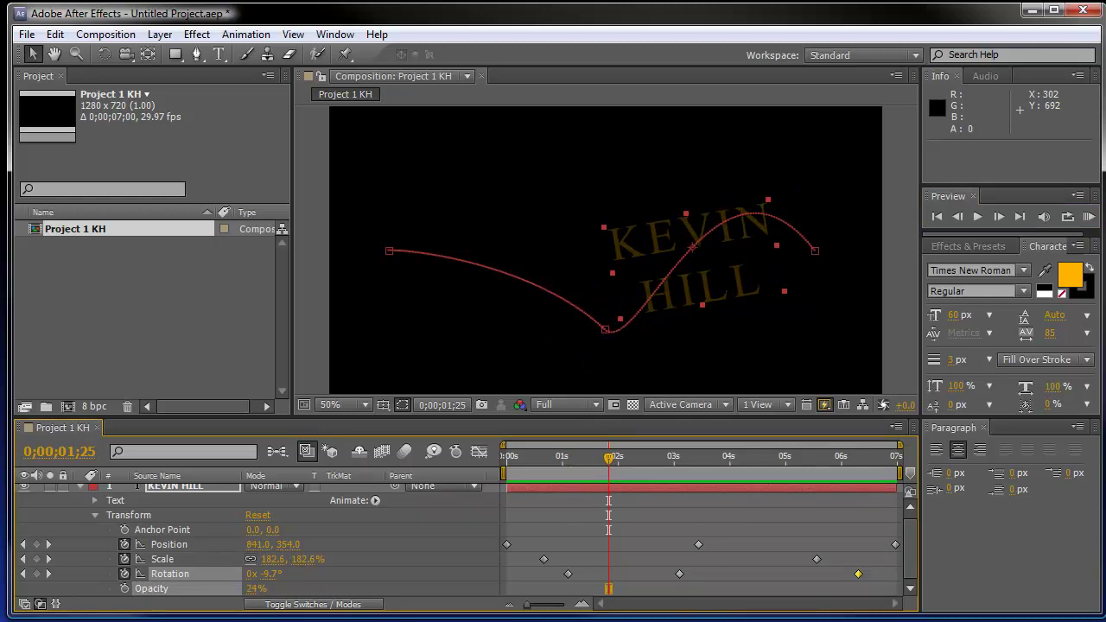
drag(189, 588, 331, 586)
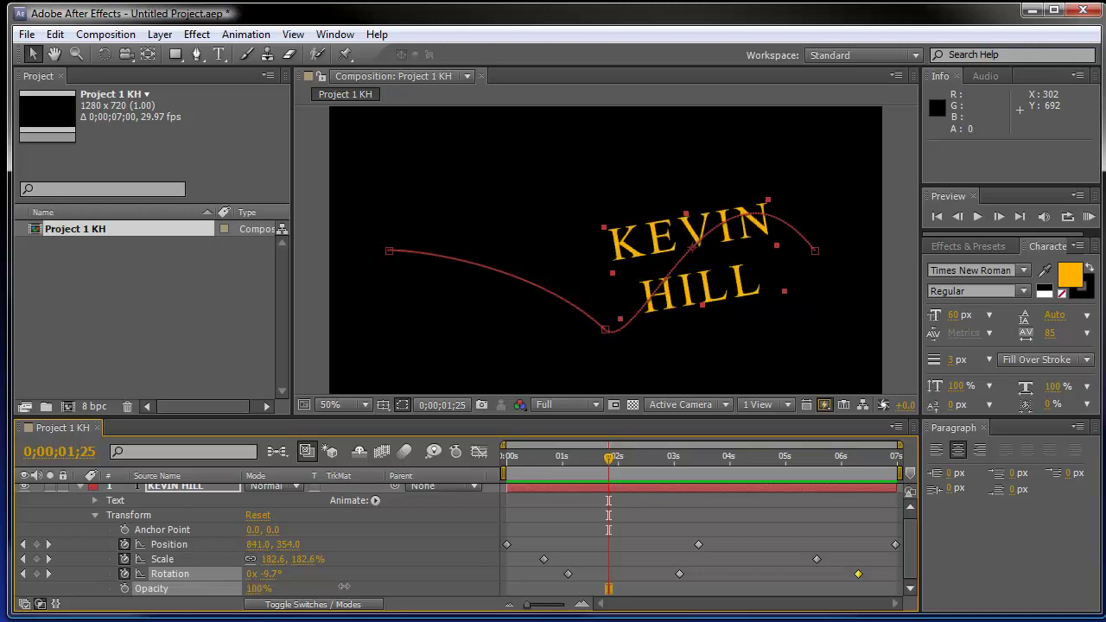
click(515, 556)
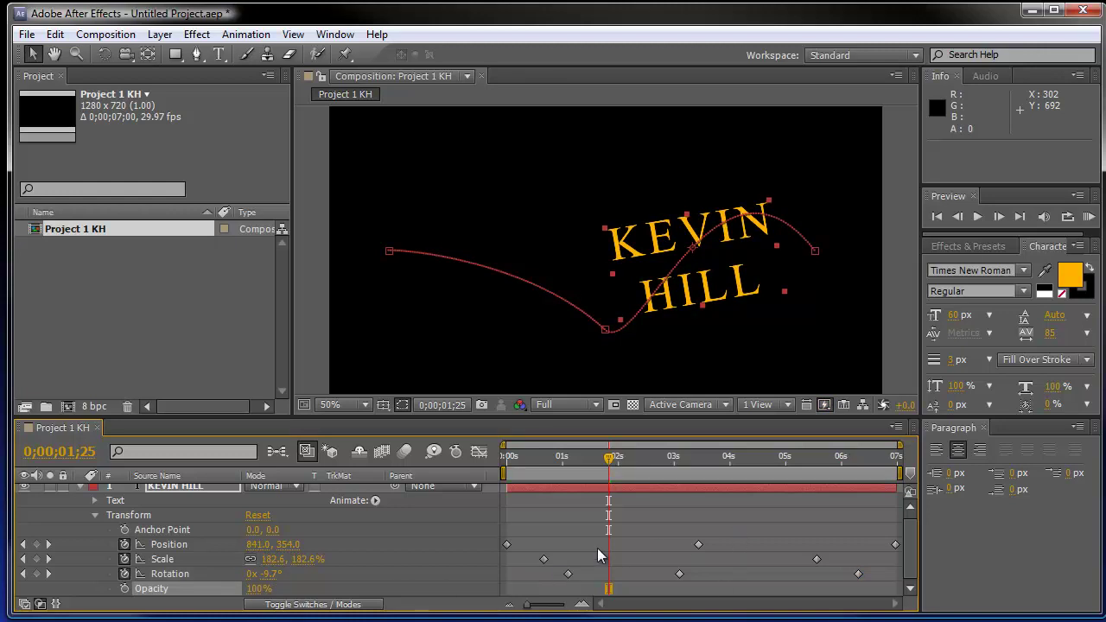
drag(609, 462, 870, 481)
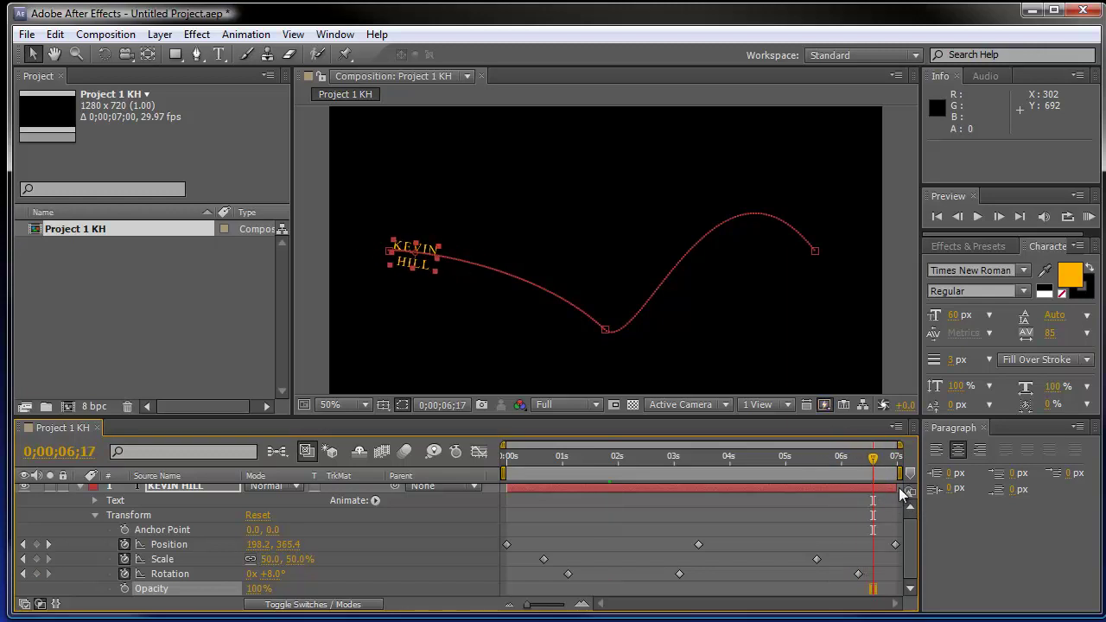
click(125, 588)
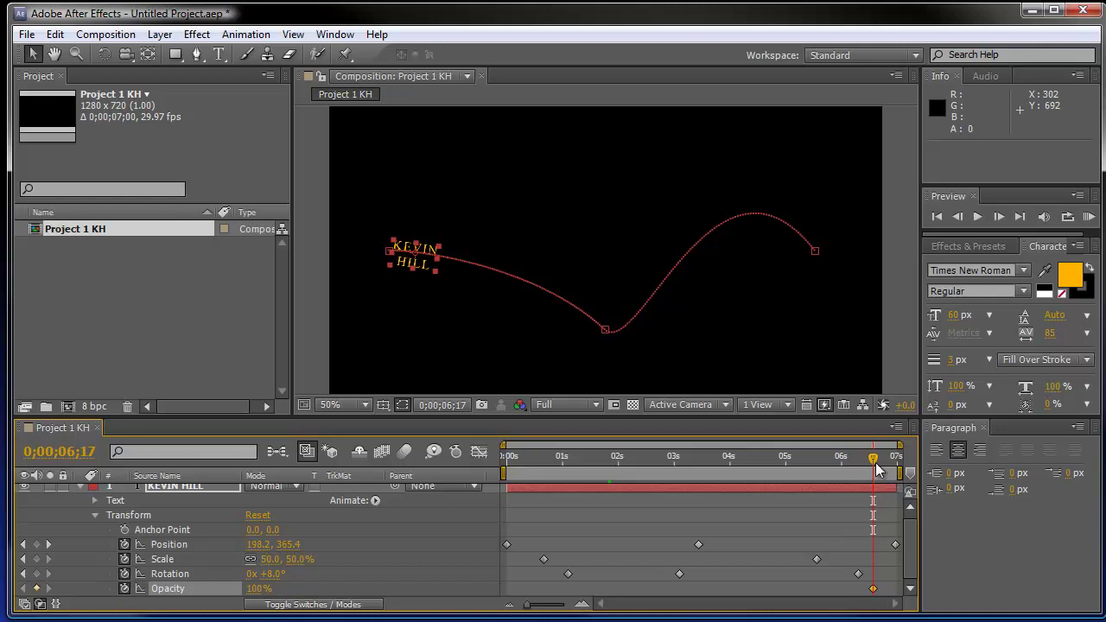
drag(874, 466, 896, 459)
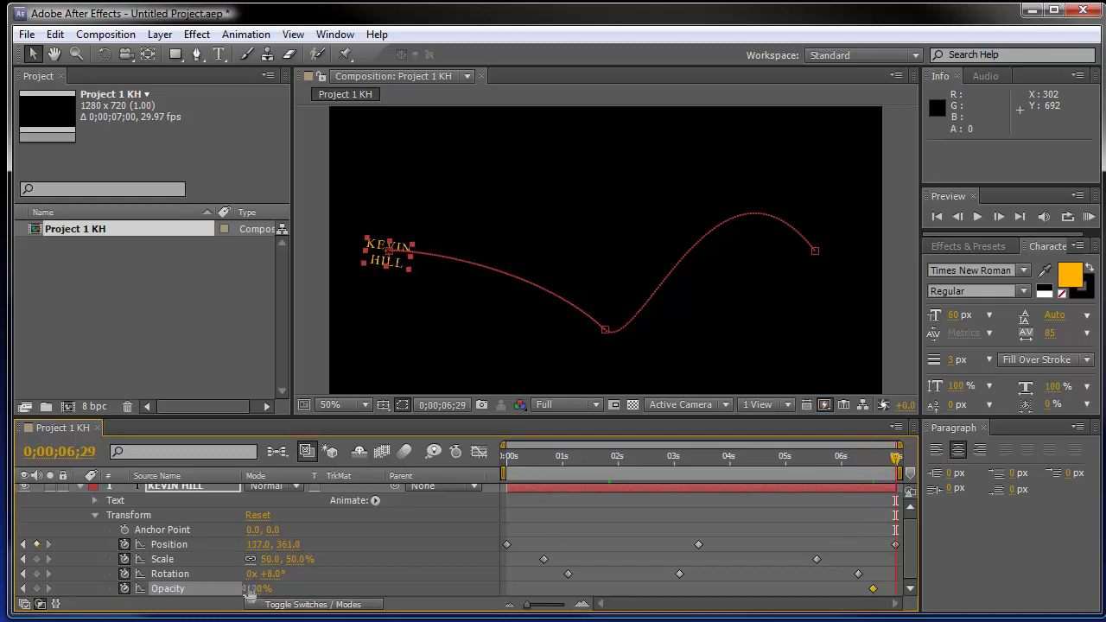
drag(260, 588, 76, 594)
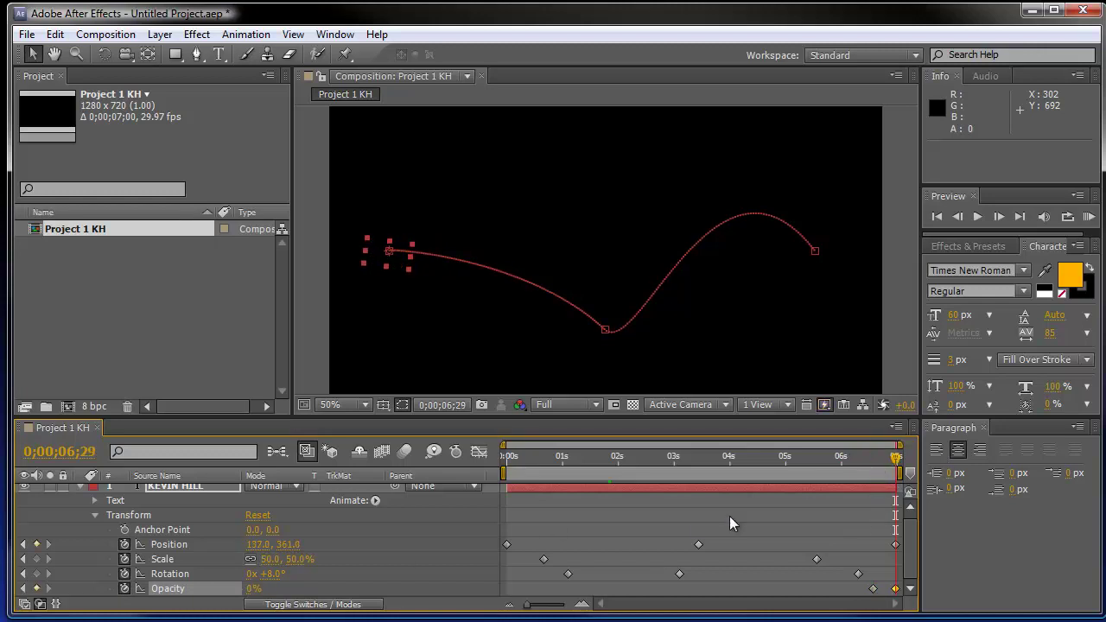
drag(896, 459, 860, 466)
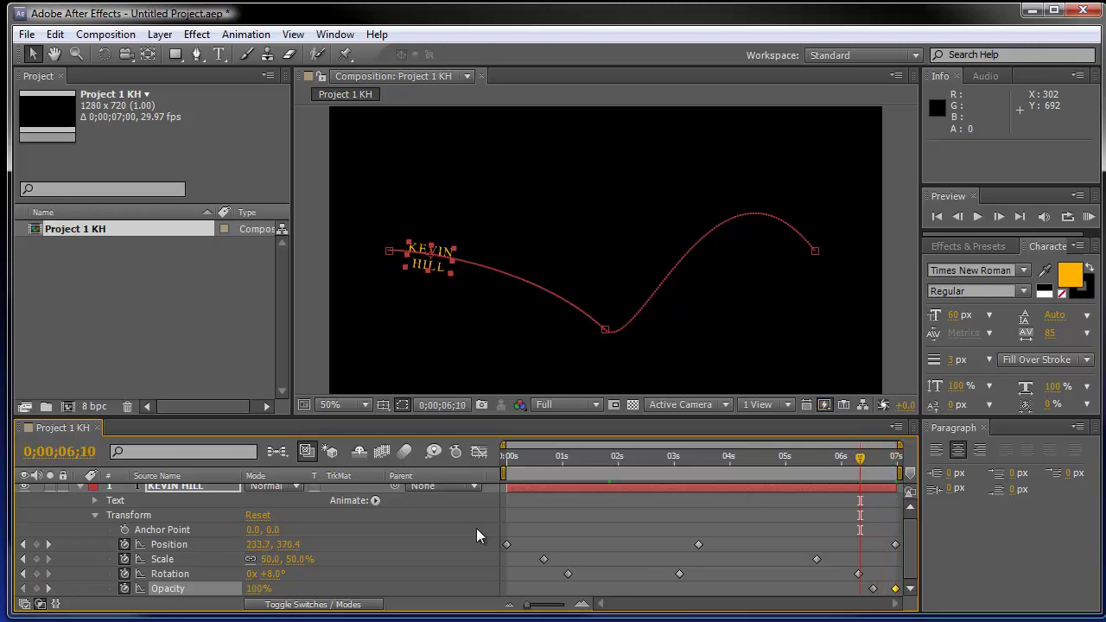
click(79, 489)
click(106, 546)
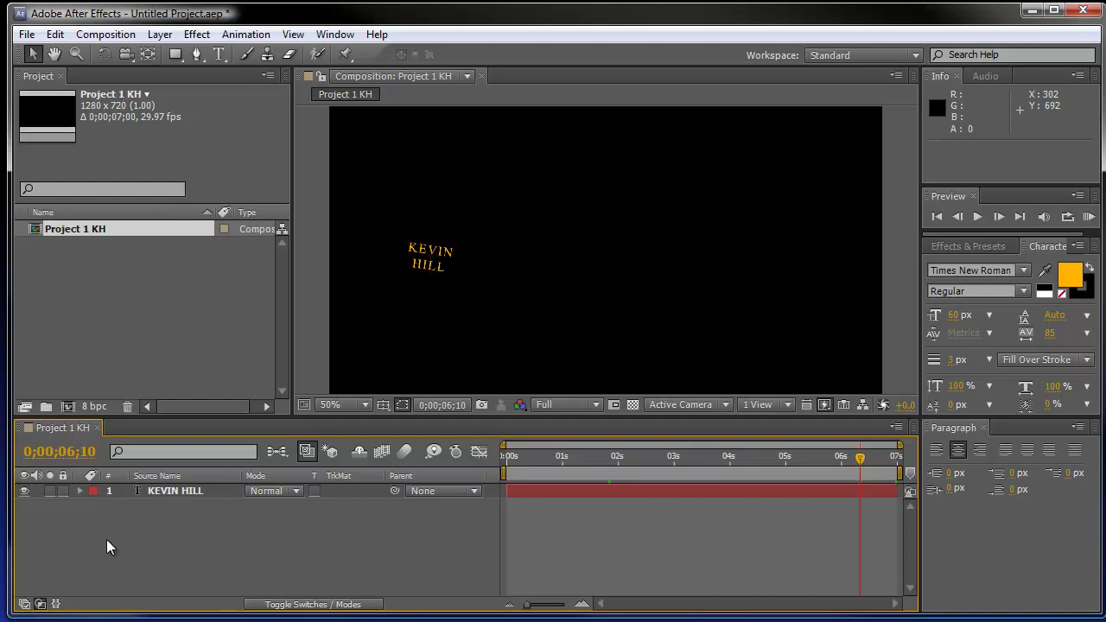
drag(866, 474, 467, 481)
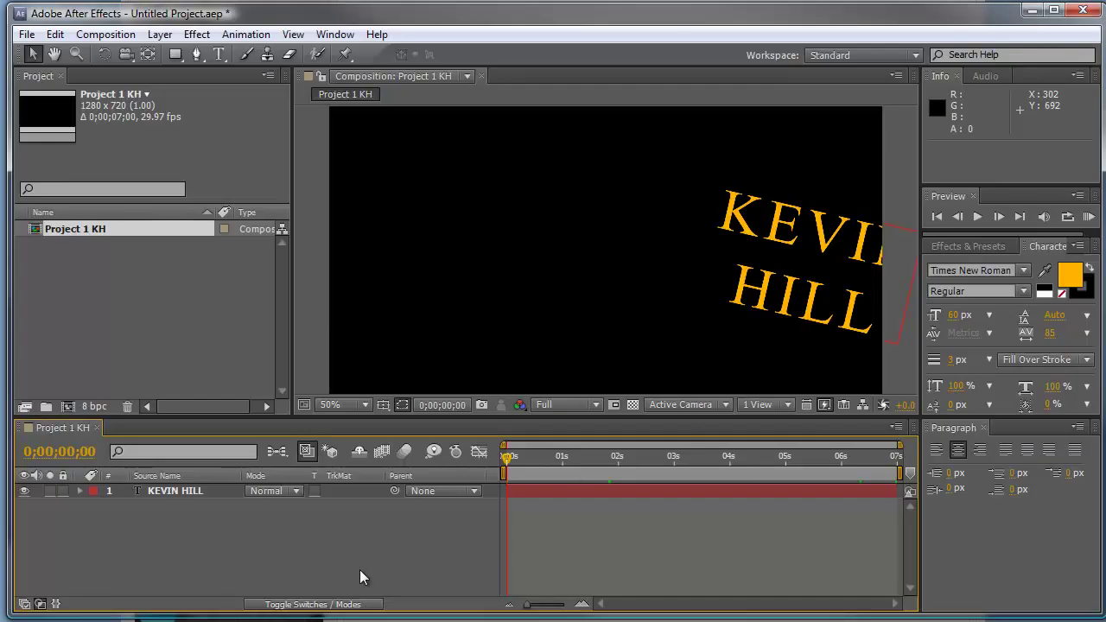
Start a new Solid from the timeline's New menu and pick a blue colour for it.
right_click(171, 528)
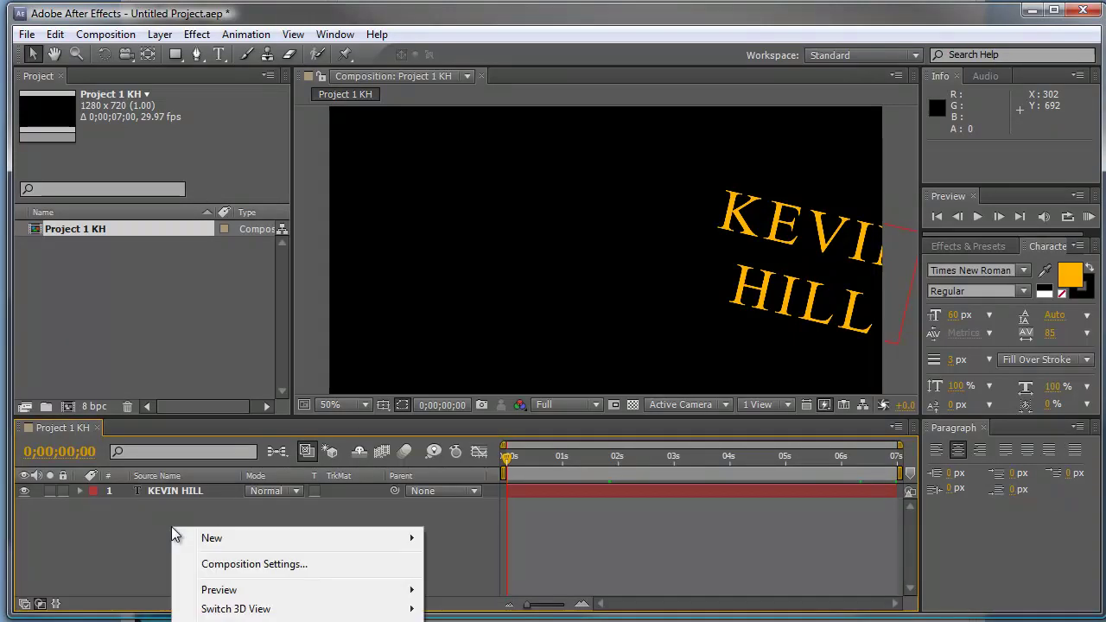
mouse_move(213, 539)
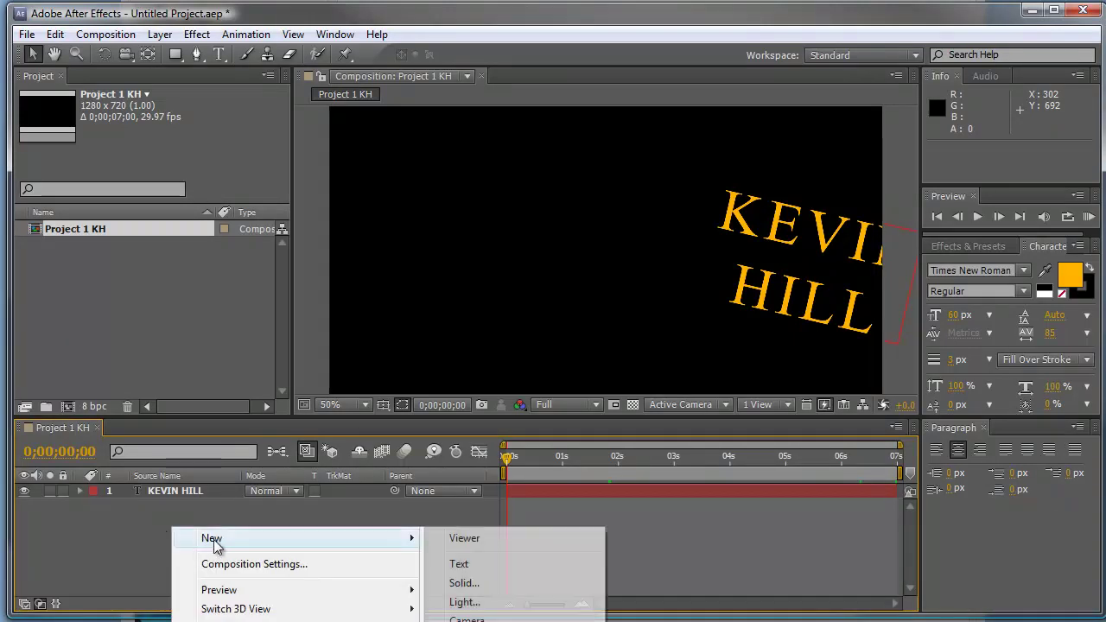
click(464, 584)
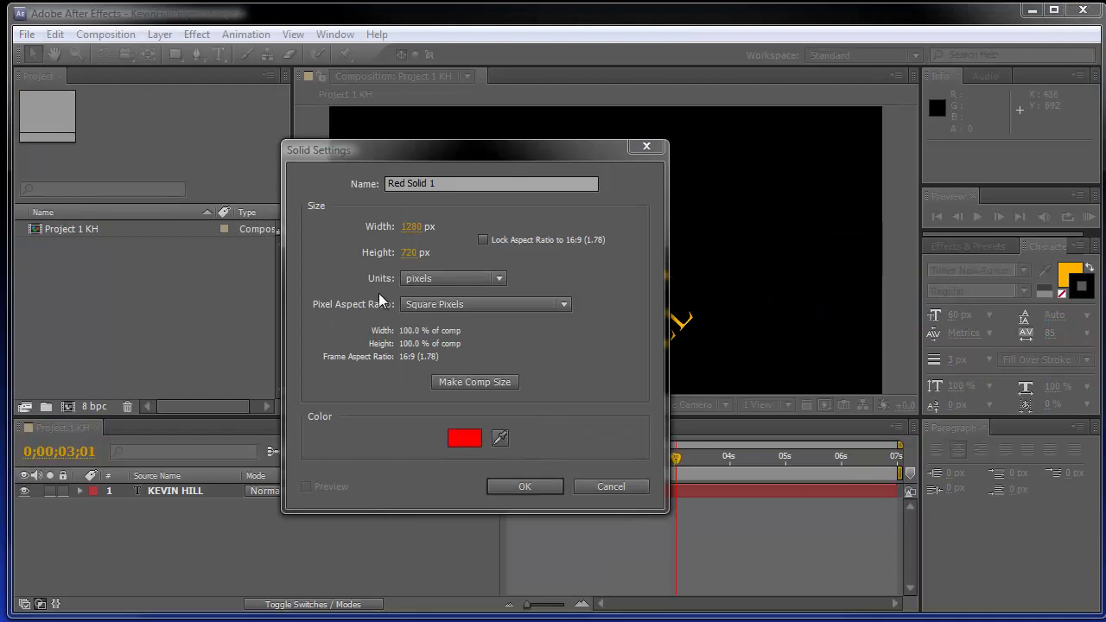
click(465, 440)
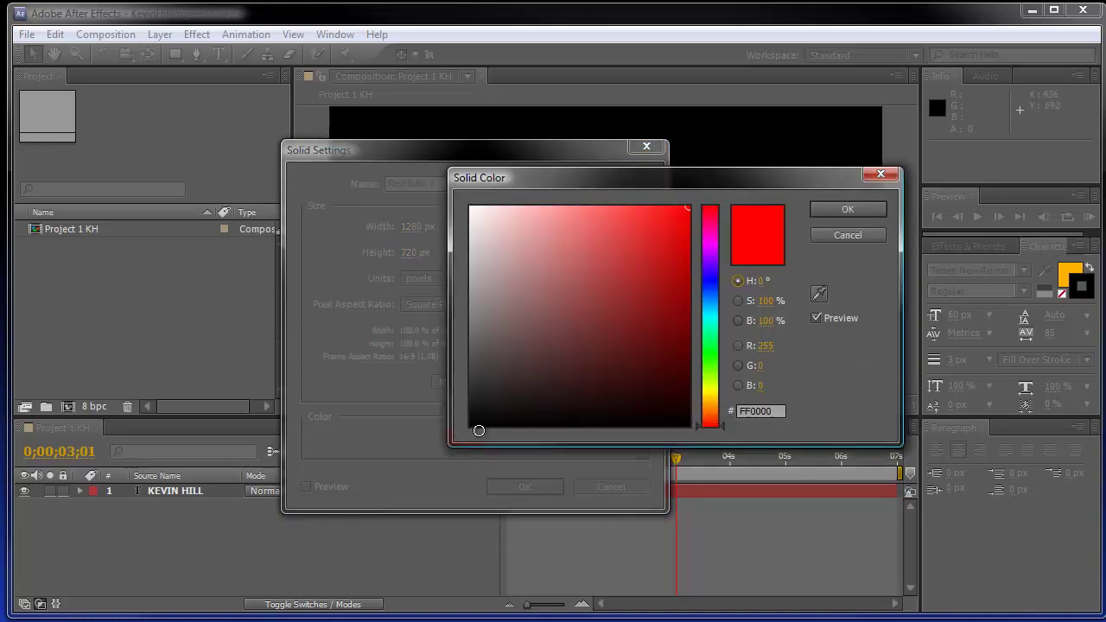
click(713, 285)
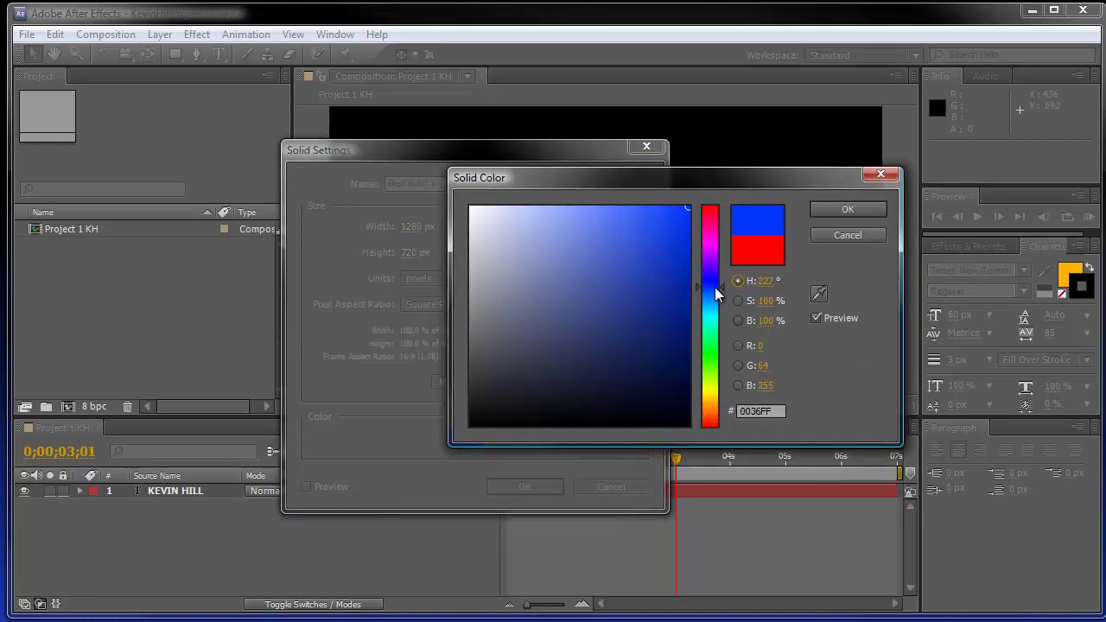
click(676, 303)
mouse_move(677, 303)
mouse_down()
mouse_move(690, 296)
mouse_move(688, 320)
mouse_move(718, 280)
mouse_up()
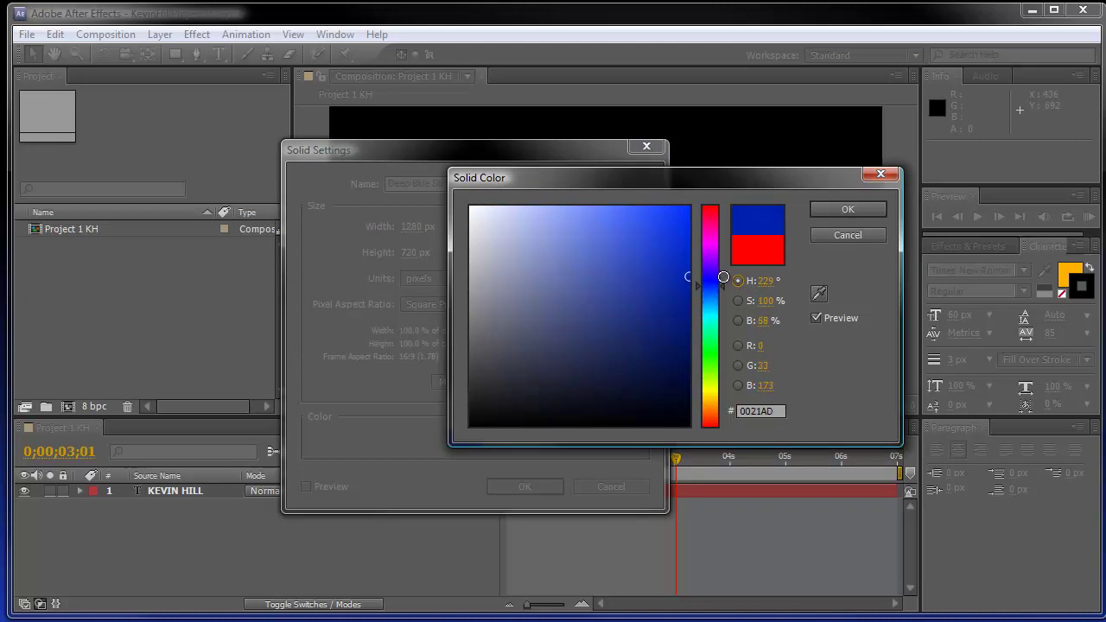
click(628, 281)
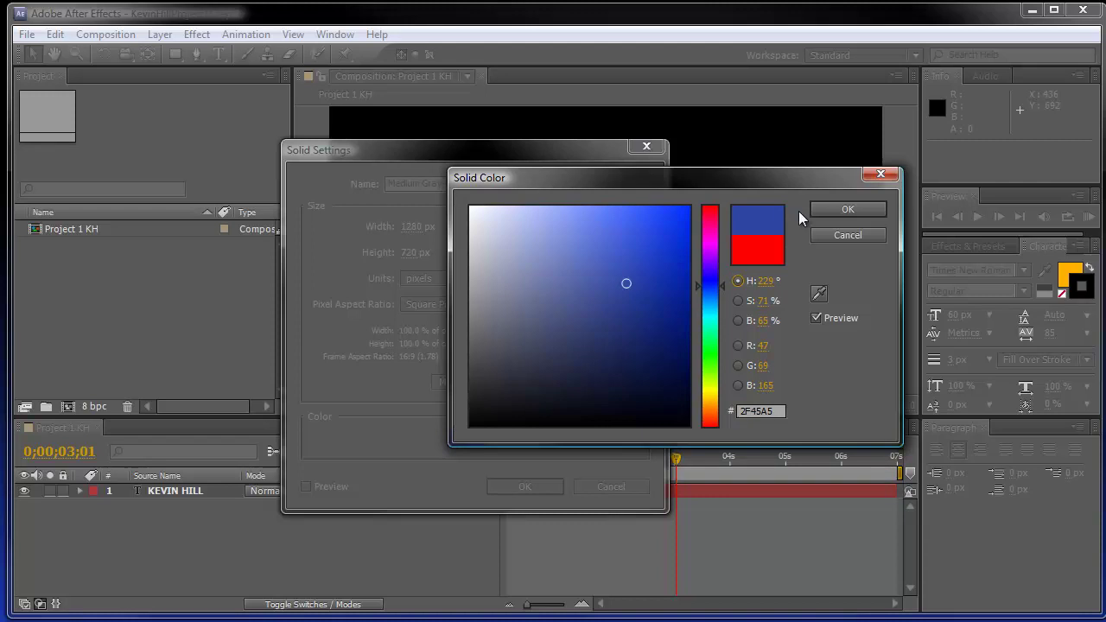
click(851, 210)
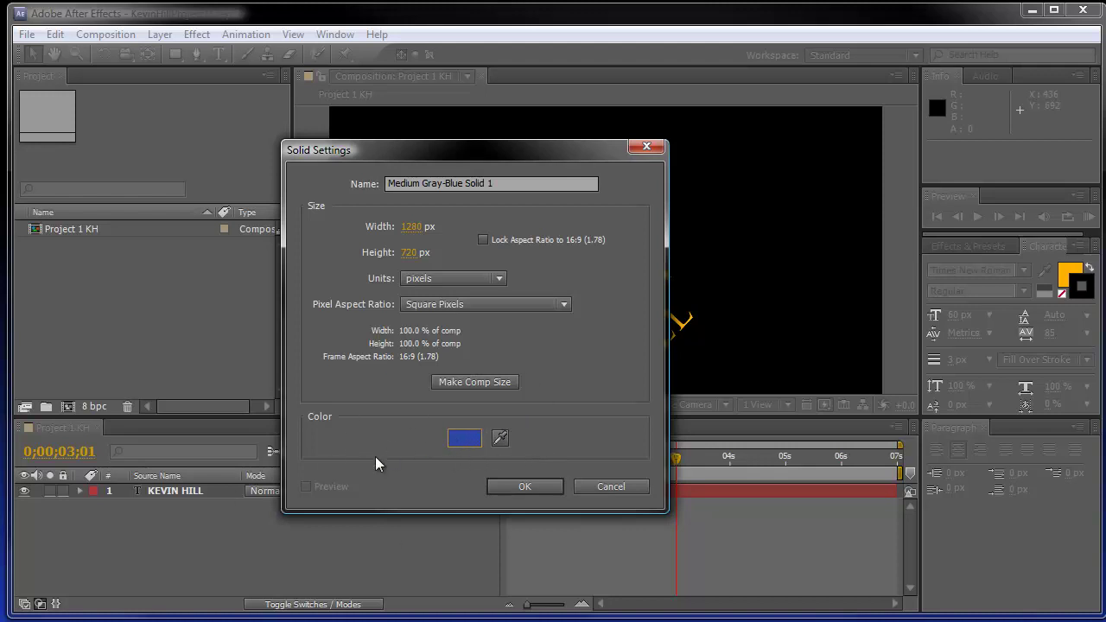
Re-pick a deep, saturated blue and create the 1280×720 solid layer.
click(500, 439)
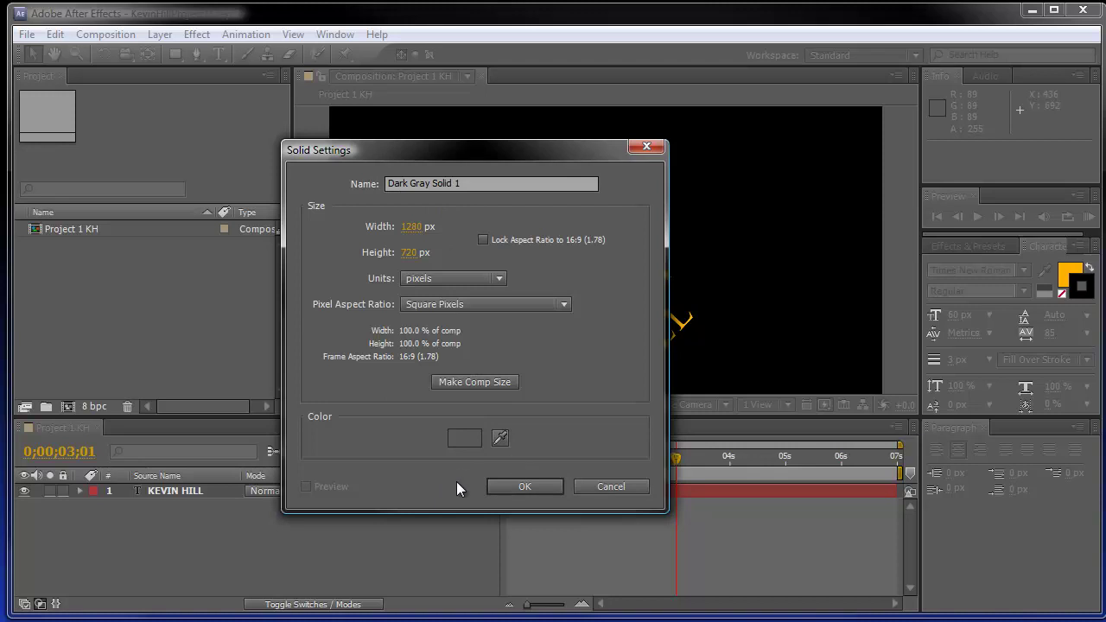
click(472, 437)
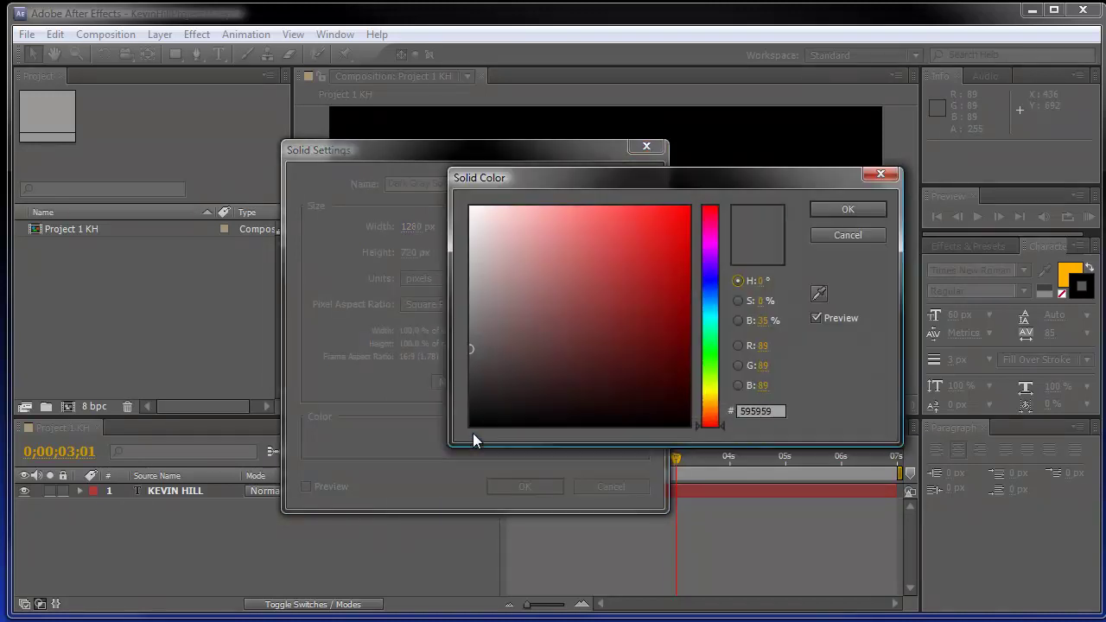
click(708, 279)
drag(671, 239, 691, 204)
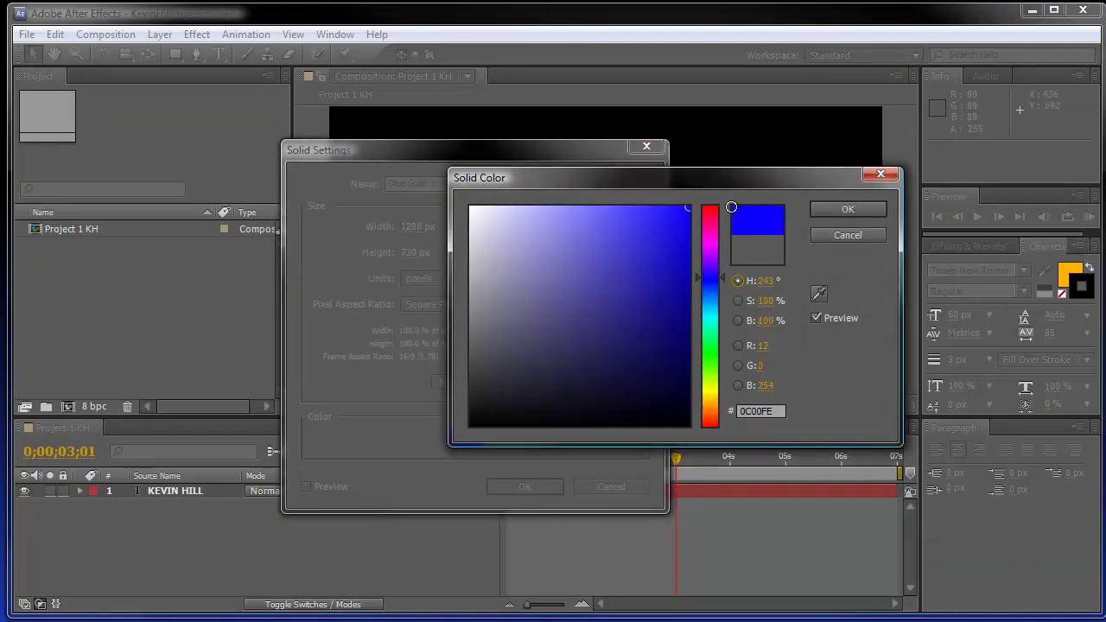
mouse_move(765, 205)
mouse_down()
mouse_move(735, 259)
mouse_move(637, 289)
mouse_up()
click(816, 209)
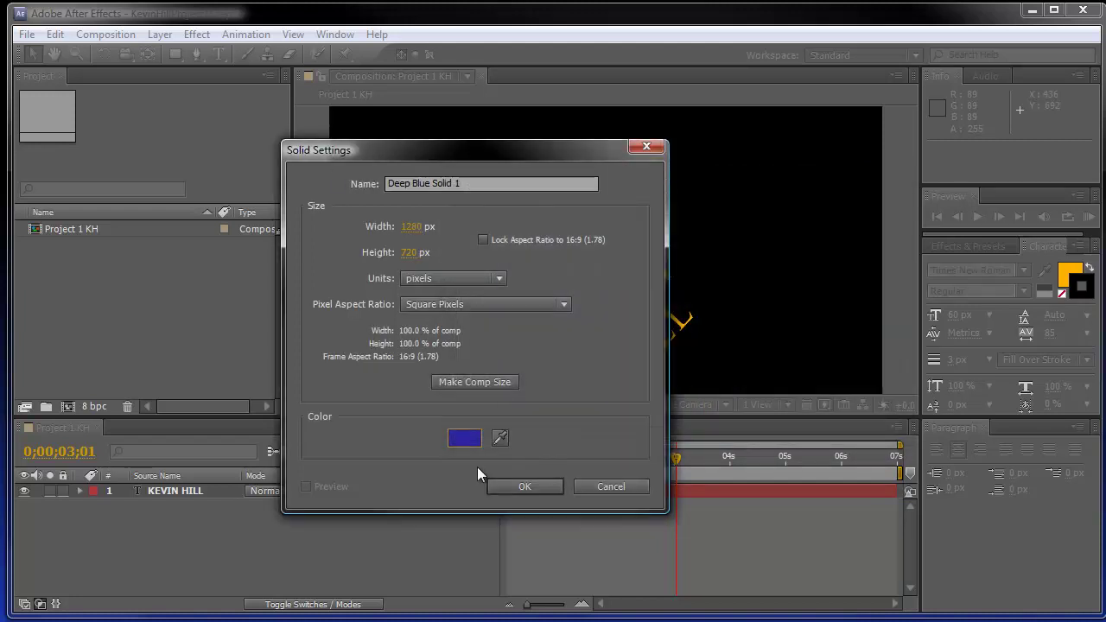
click(524, 486)
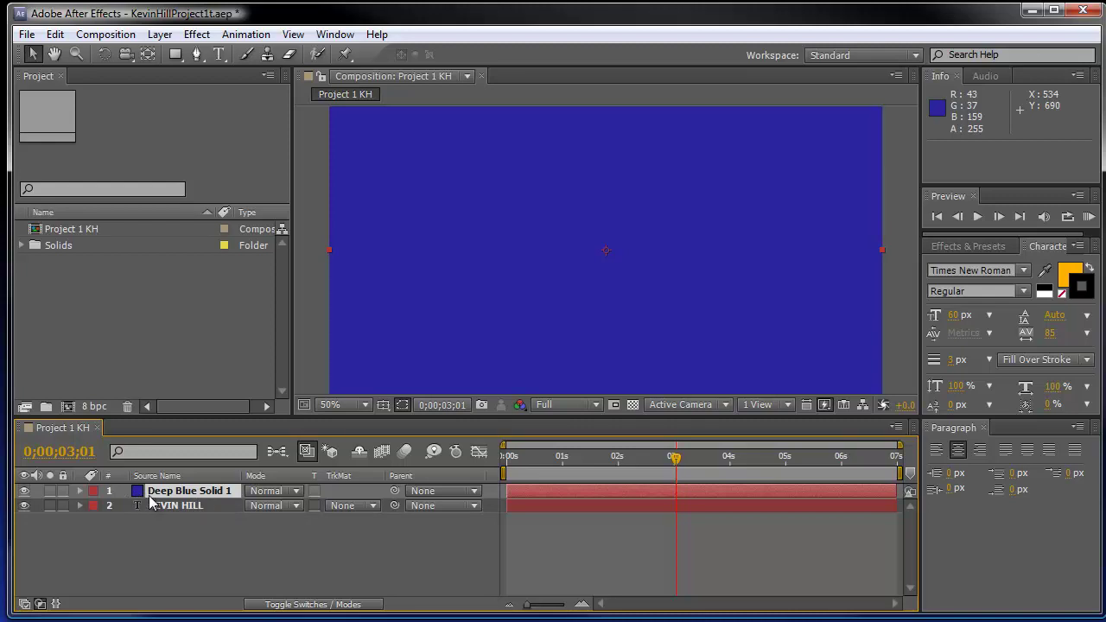
Reorder the layers so Deep Blue Solid 1 sits beneath KEVIN HILL.
drag(141, 494, 145, 518)
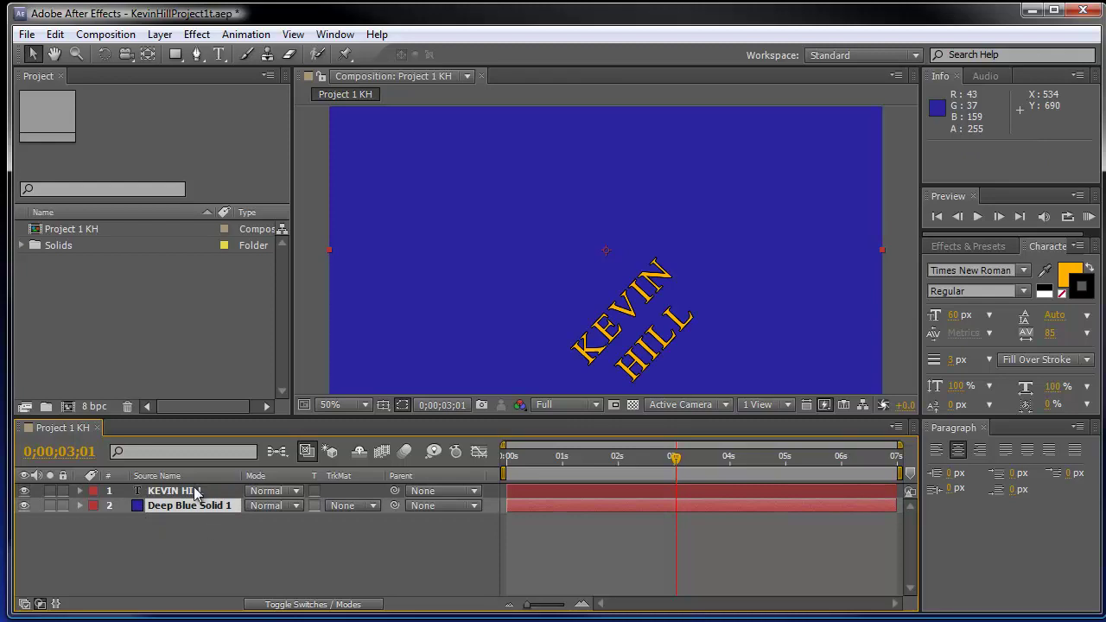
mouse_move(123, 489)
mouse_down()
mouse_move(127, 525)
mouse_move(202, 587)
mouse_move(247, 592)
mouse_move(233, 573)
mouse_up()
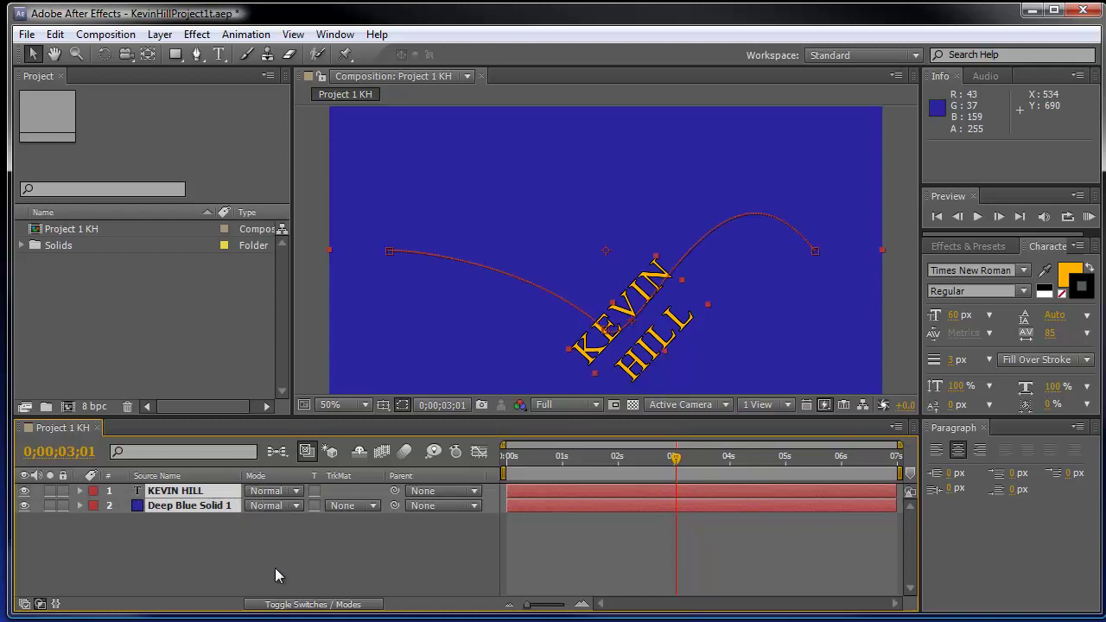
click(197, 554)
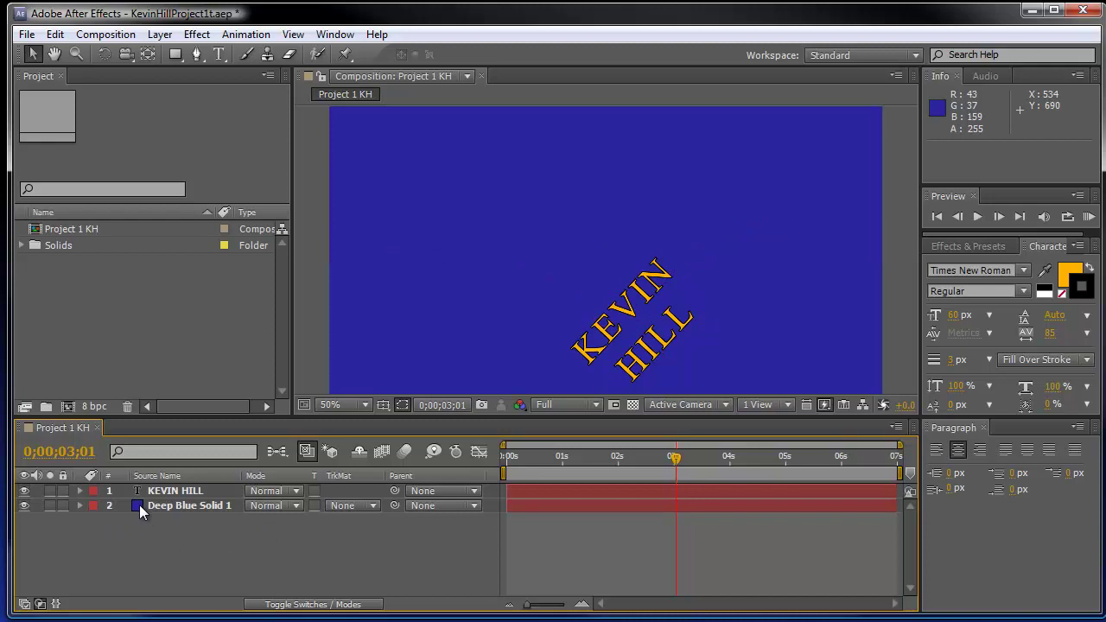
mouse_move(142, 491)
mouse_down()
mouse_move(142, 524)
mouse_move(148, 509)
mouse_up()
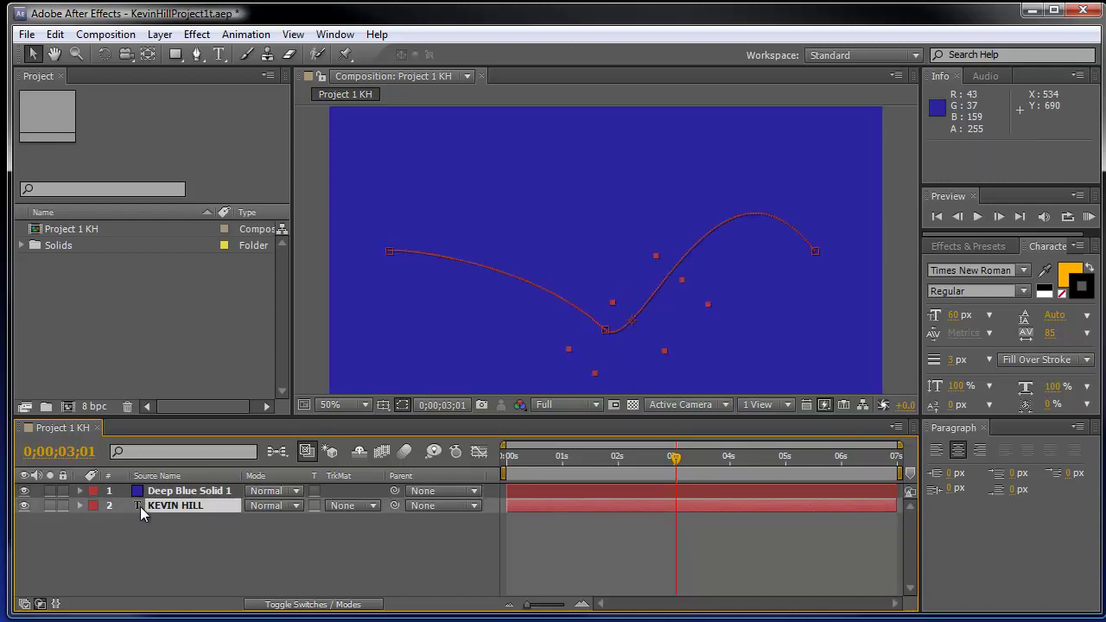
drag(138, 494, 140, 520)
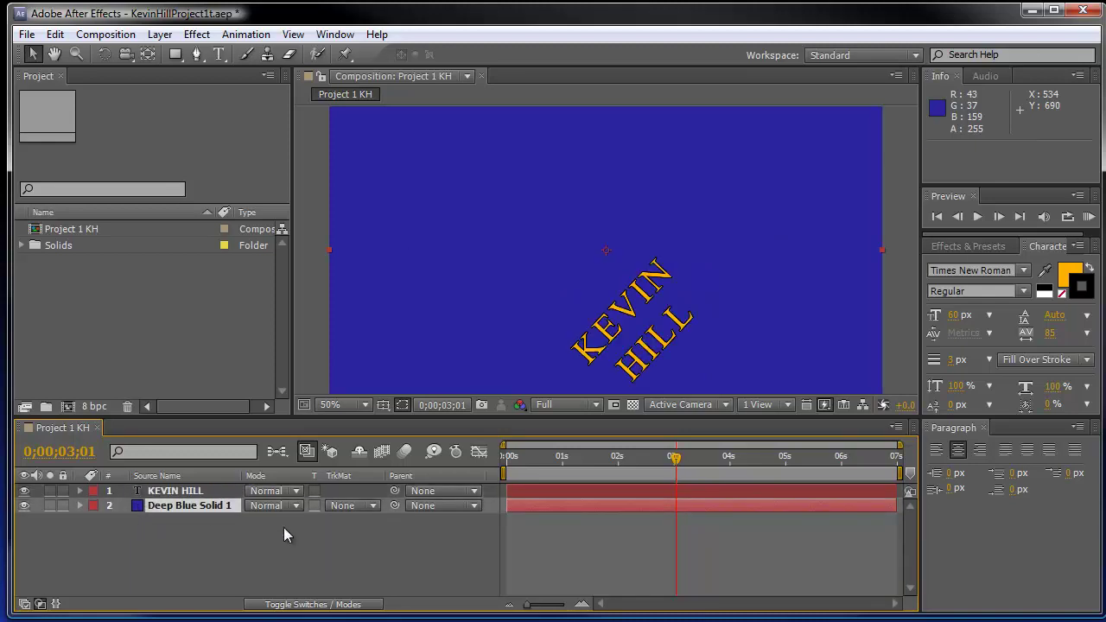
click(164, 553)
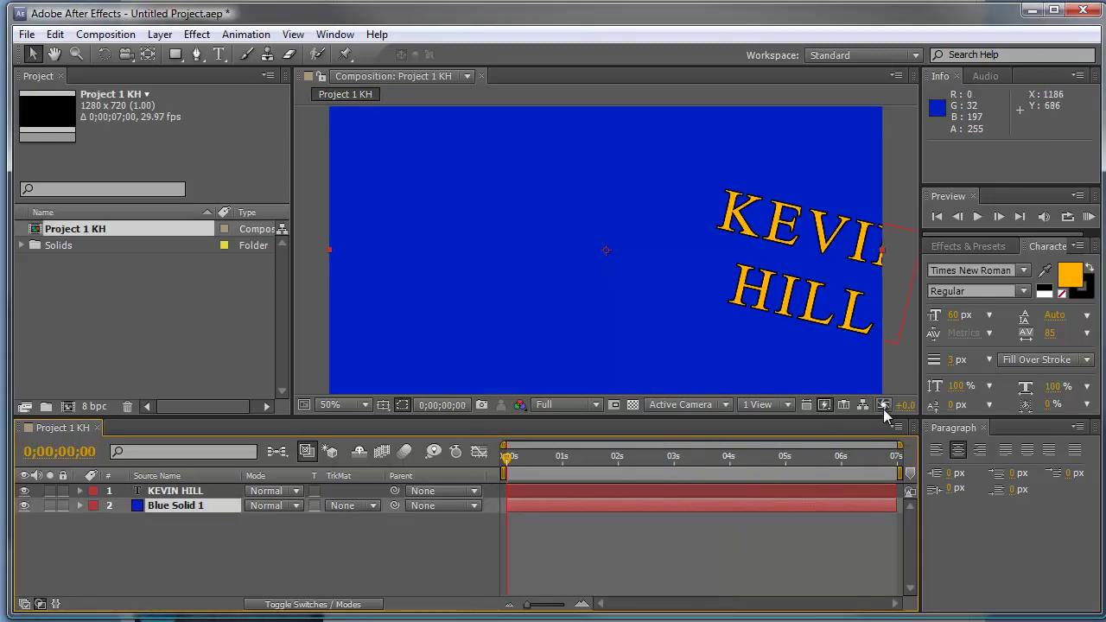
Deselect all layers, then select the KEVIN HILL text layer.
click(156, 538)
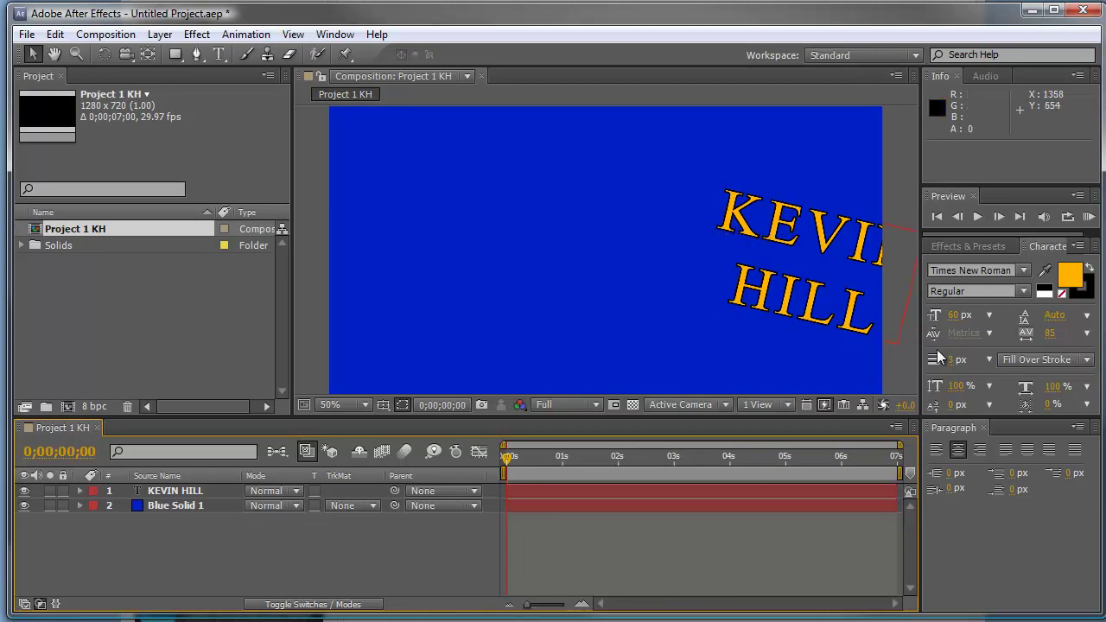
click(177, 490)
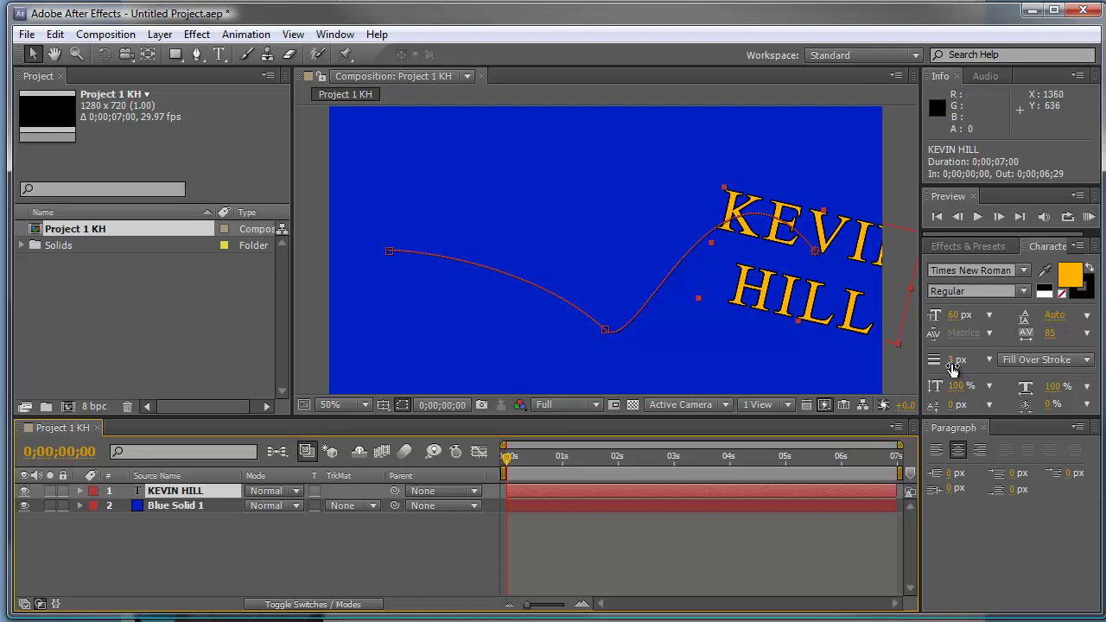
mouse_move(951, 366)
mouse_down()
mouse_move(980, 366)
mouse_move(956, 370)
mouse_move(977, 373)
mouse_move(964, 376)
mouse_up()
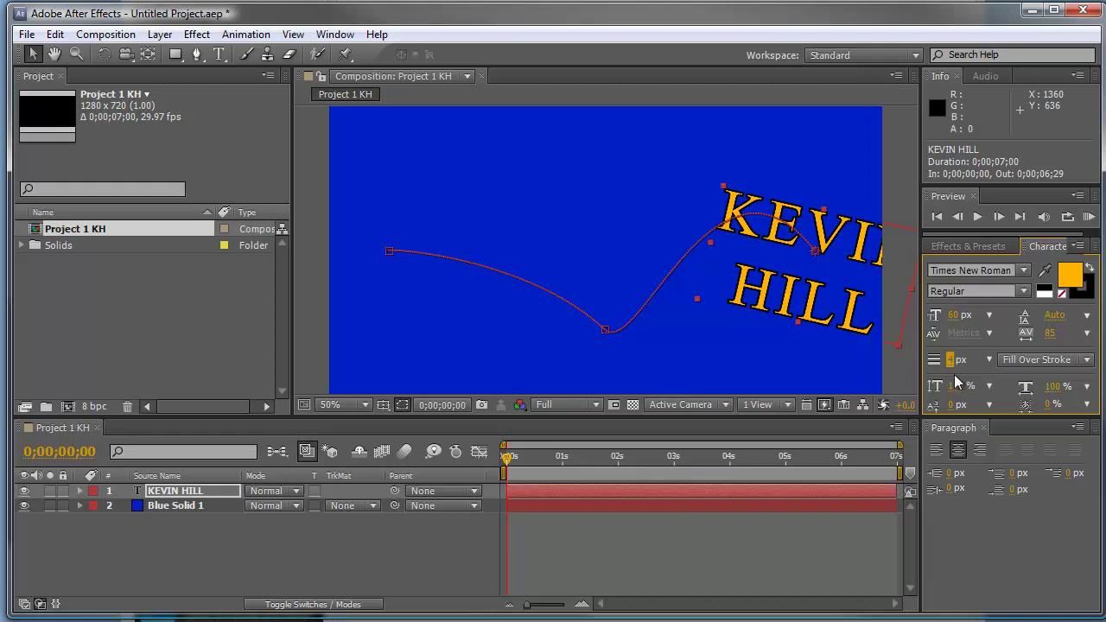
click(950, 359)
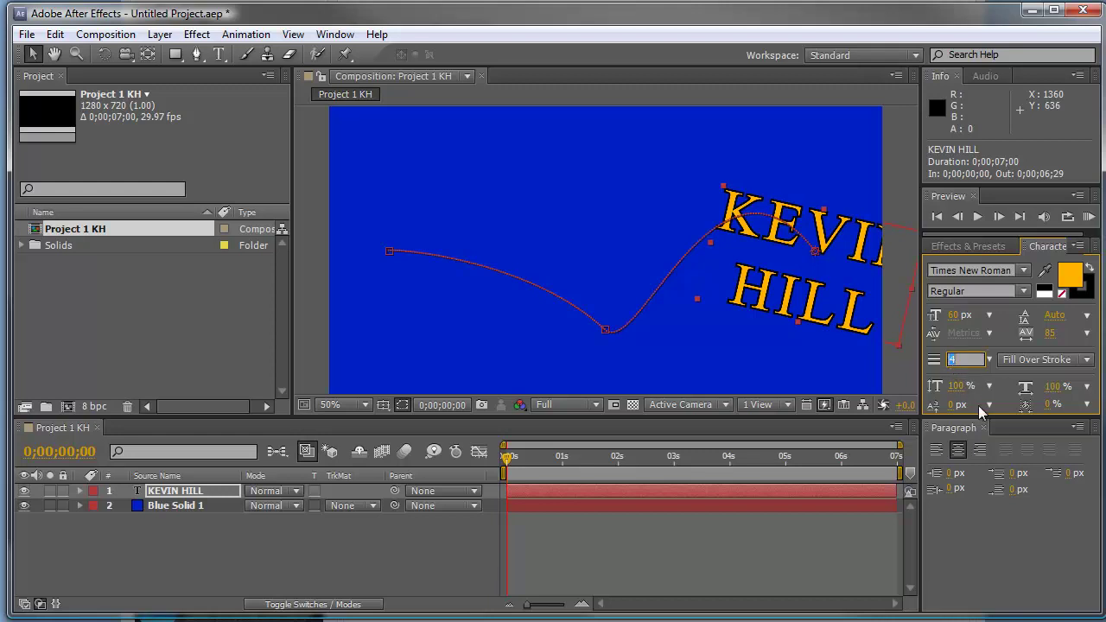
text(3)
key(Return)
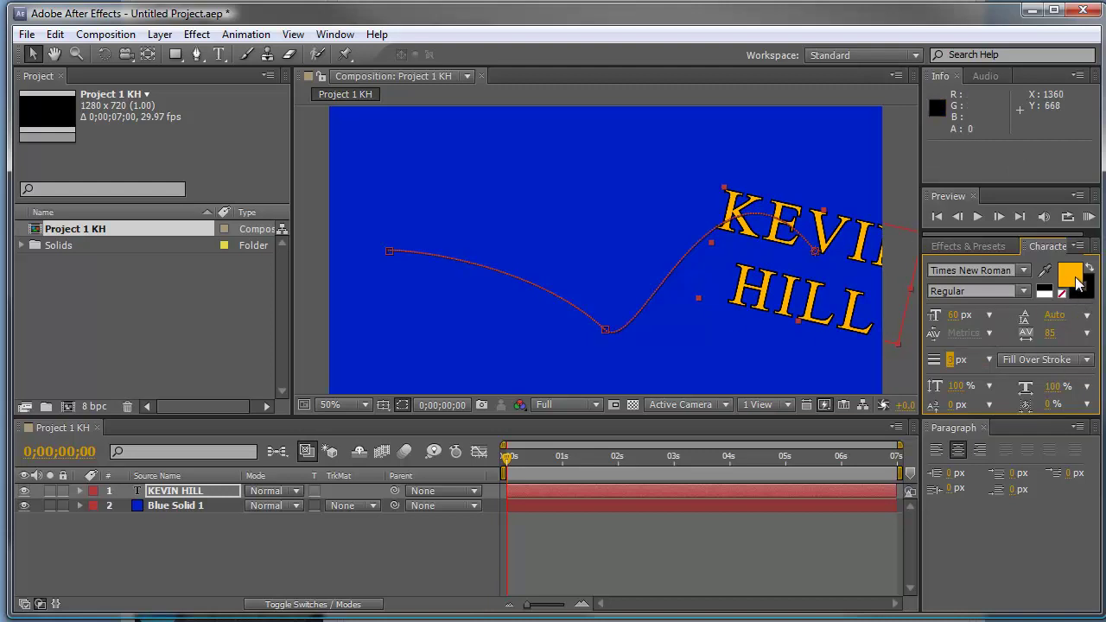
Select Blue Solid 1 and reveal its Transform properties, including Opacity 100%.
click(192, 508)
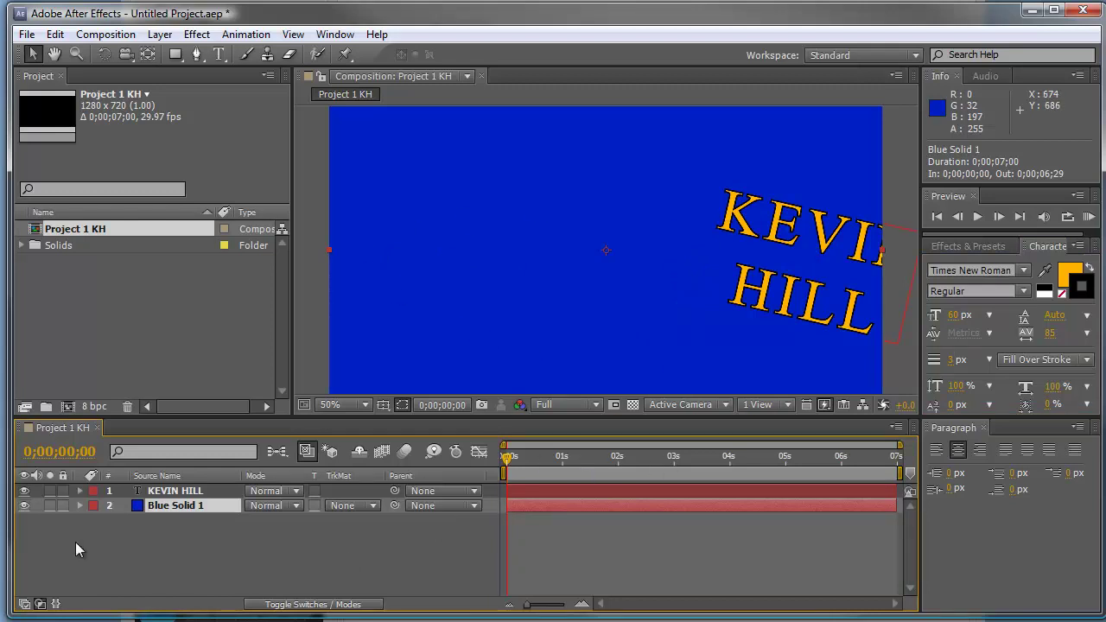
click(81, 506)
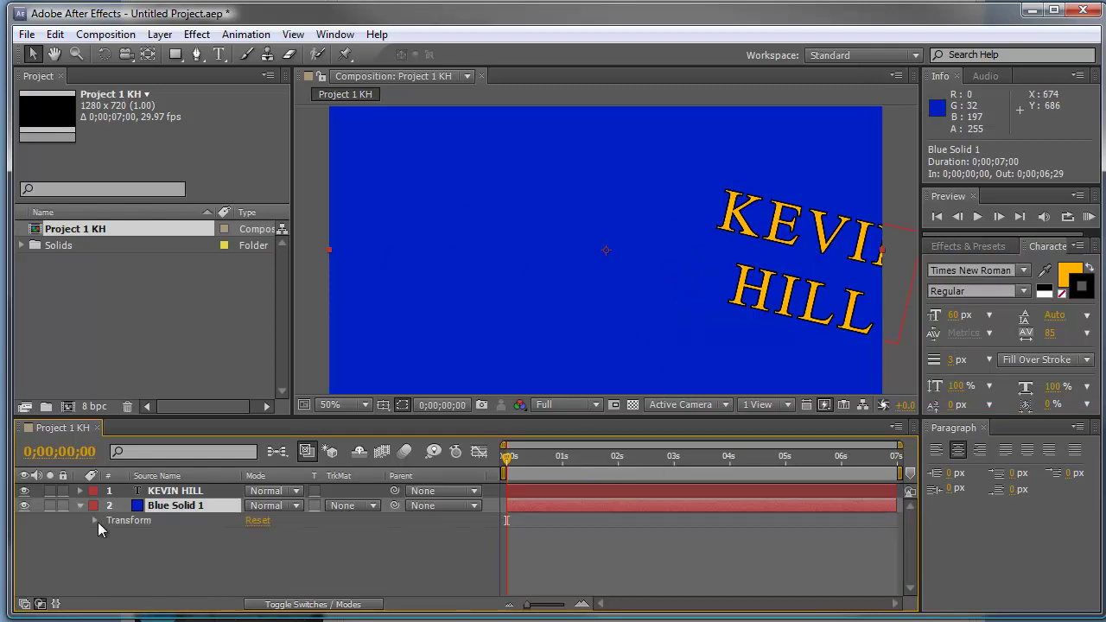
click(95, 520)
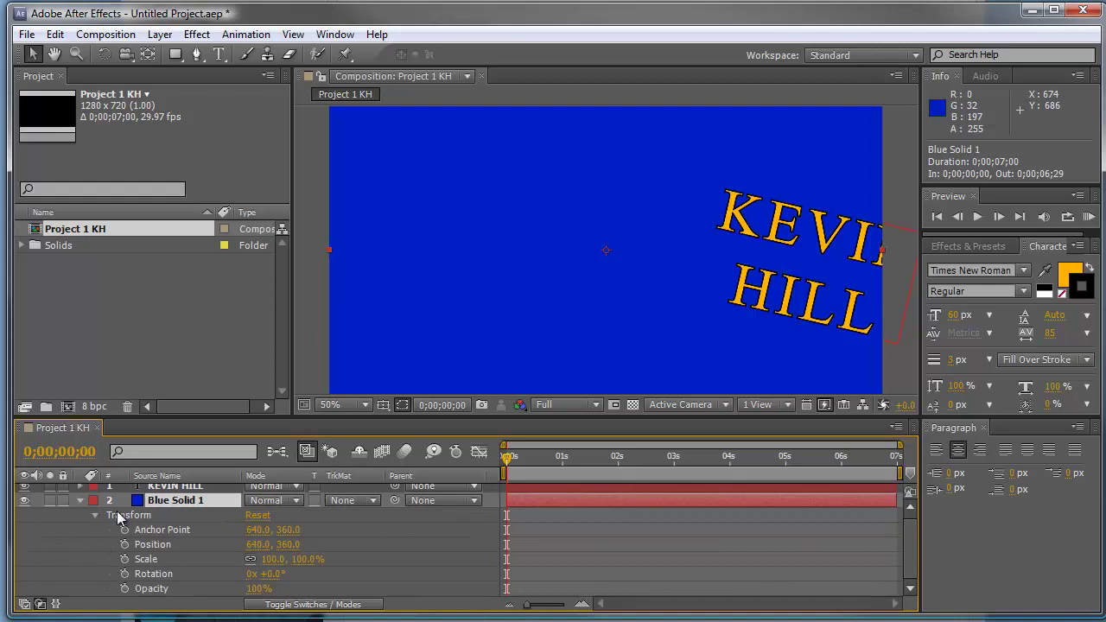
Scrub between about four and six seconds to preview the KEVIN HILL animation.
drag(509, 464, 890, 477)
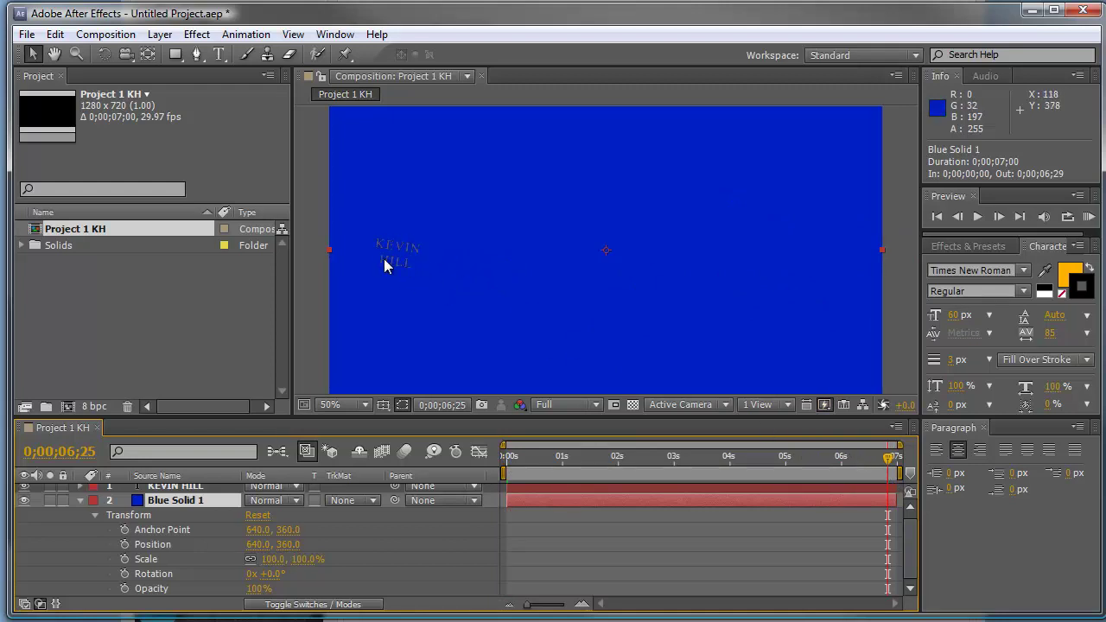
drag(886, 458, 726, 505)
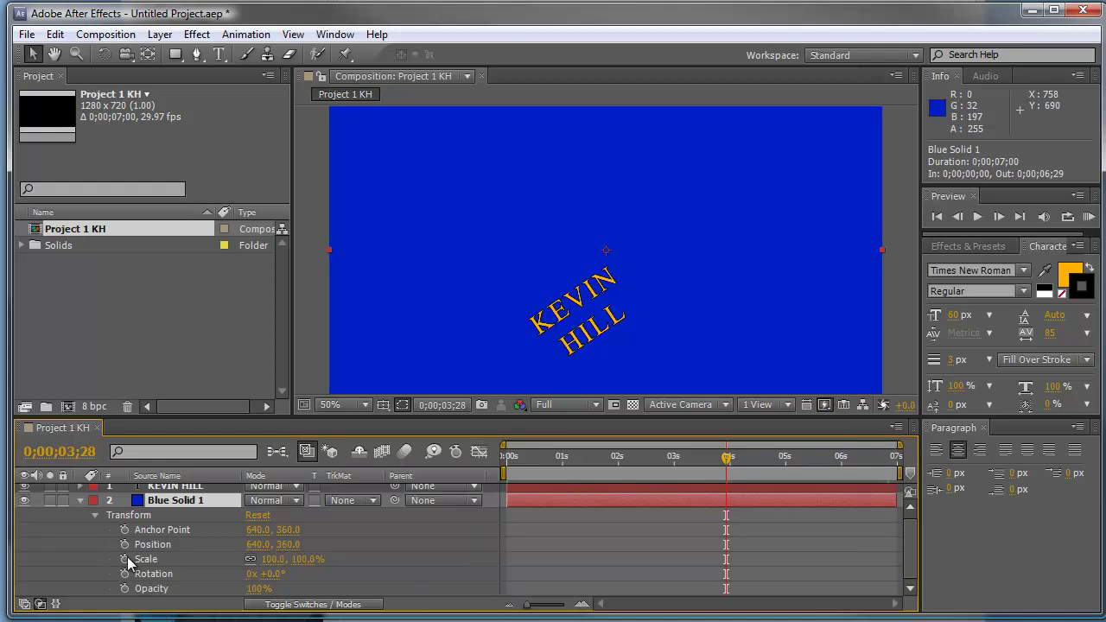
drag(728, 459, 761, 480)
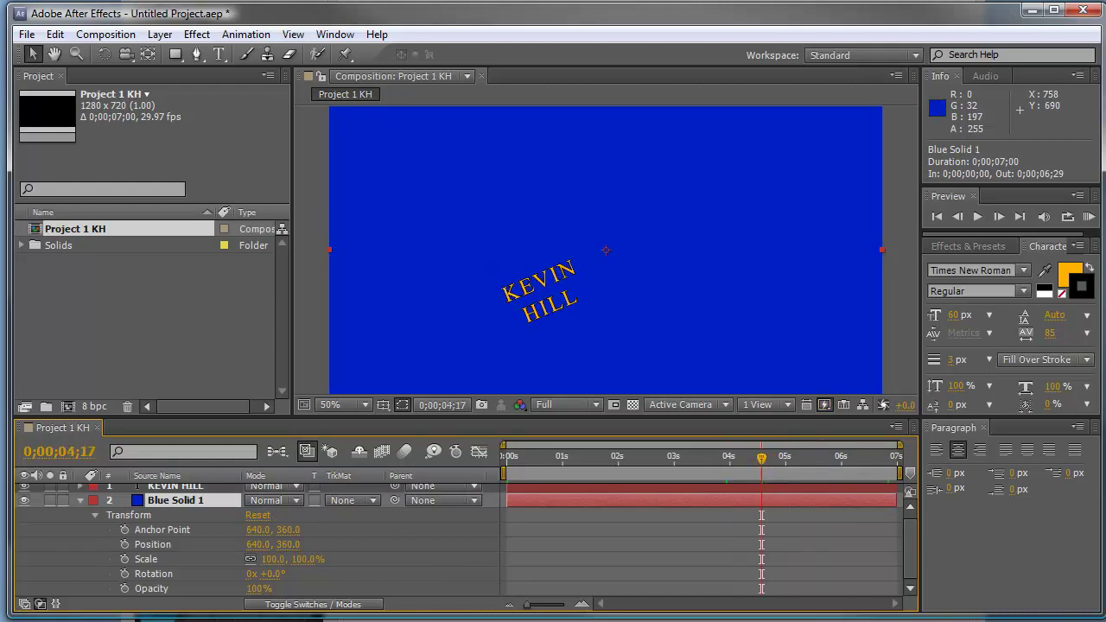
Keyframe the blue solid's Opacity from 100% at 0;00;04;17 to 0% at 0;00;06;01.
click(124, 588)
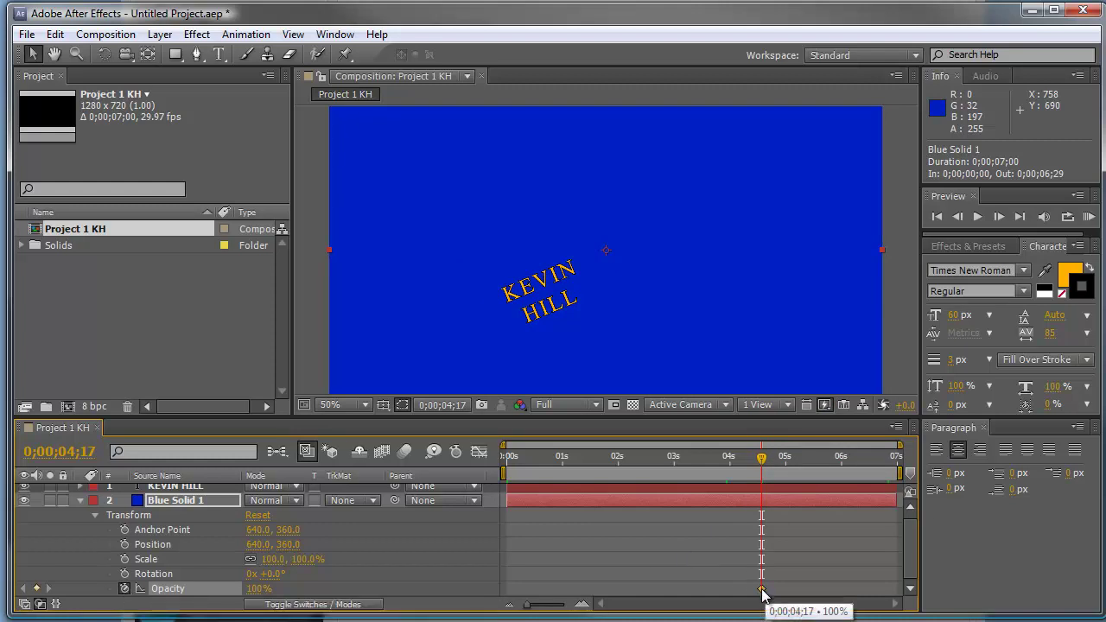
drag(763, 456, 843, 470)
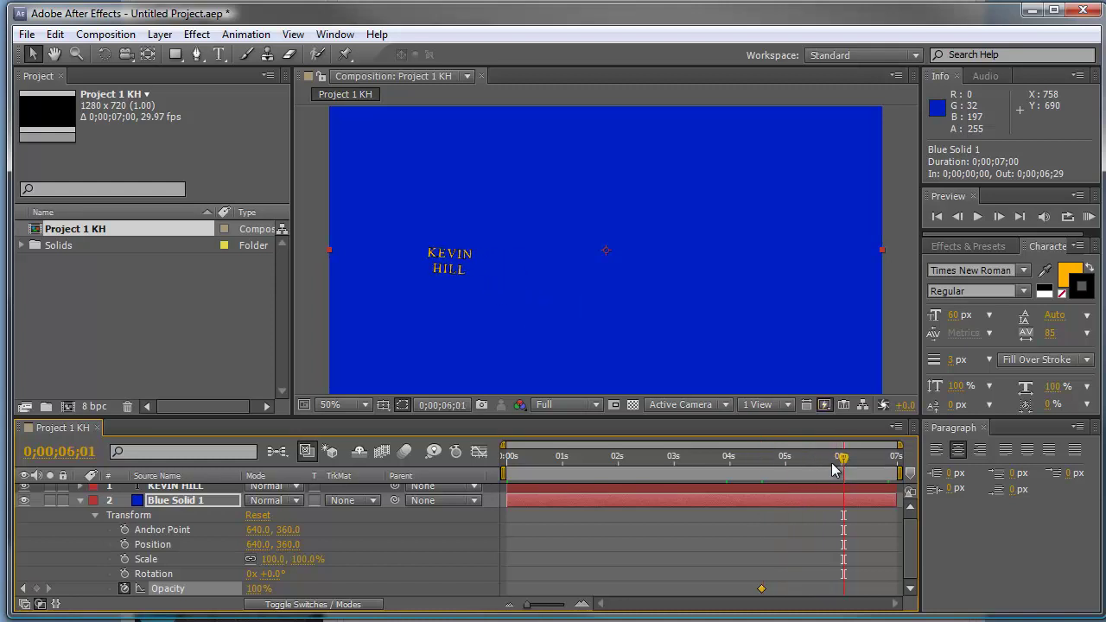
drag(256, 588, 74, 589)
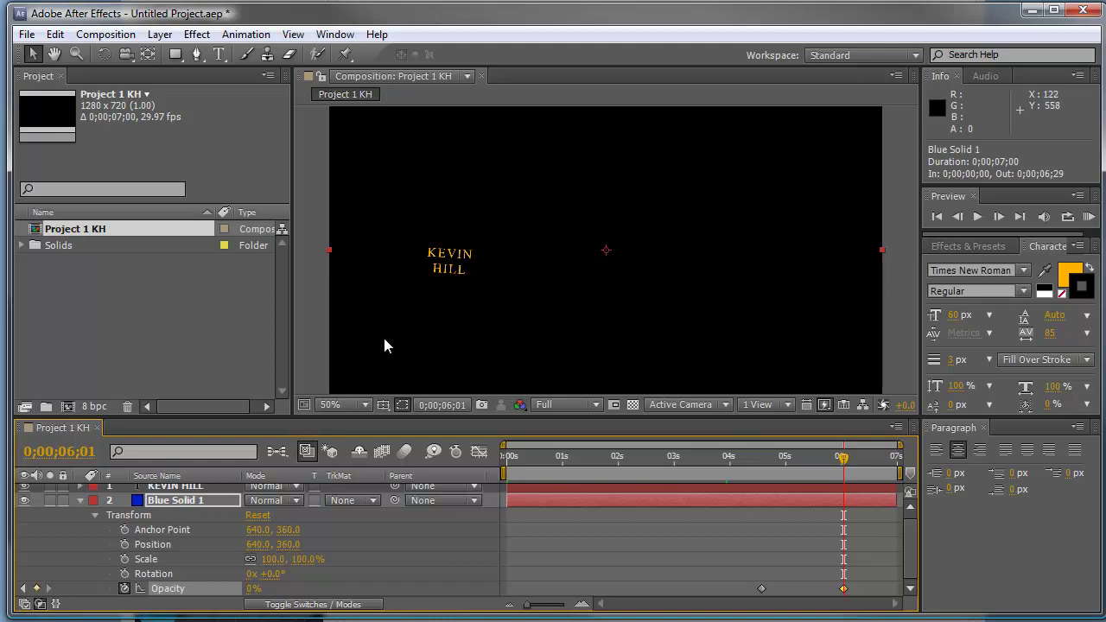
Preview the fade between five and six seconds, then collapse and deselect the solid layer.
click(840, 459)
drag(840, 460, 935, 478)
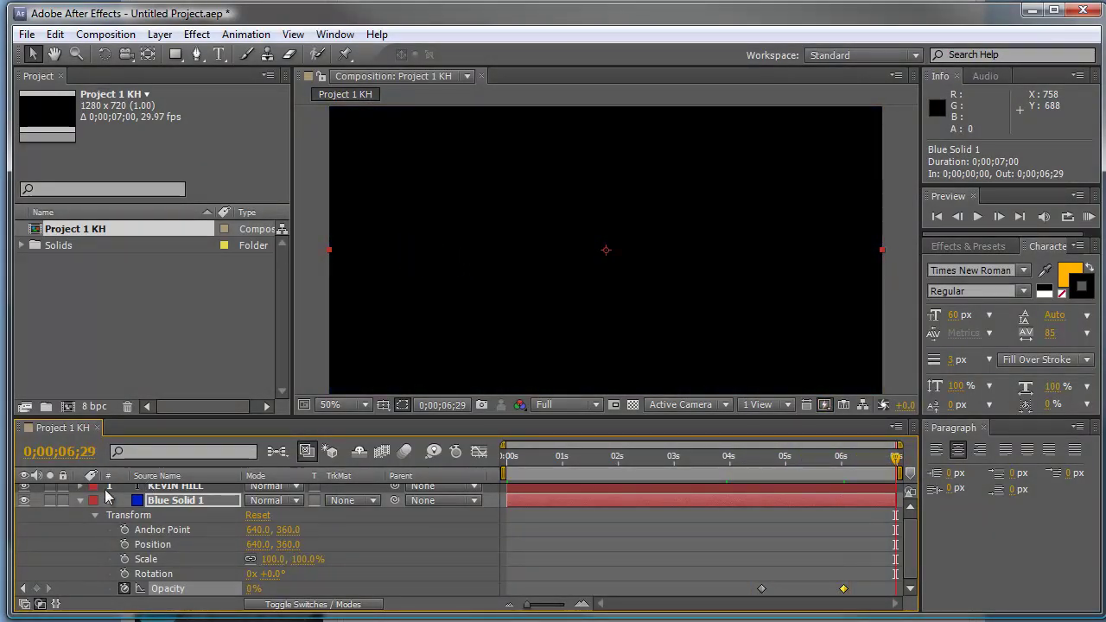
click(79, 500)
click(314, 553)
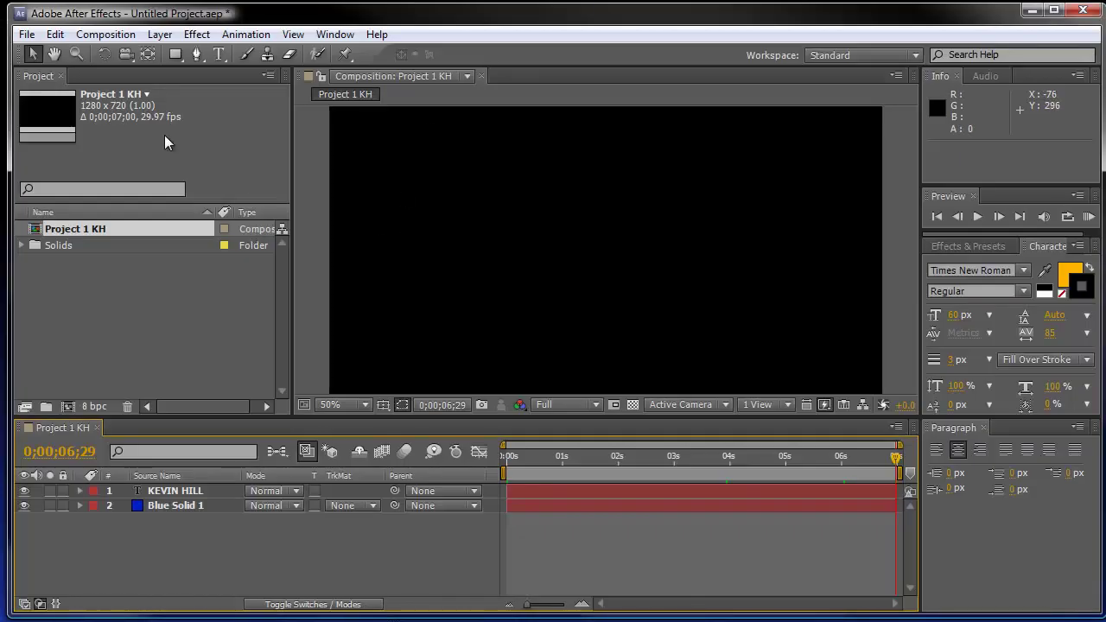
Save the project as an .aep in the Project 1 folder under the creator's name.
click(27, 35)
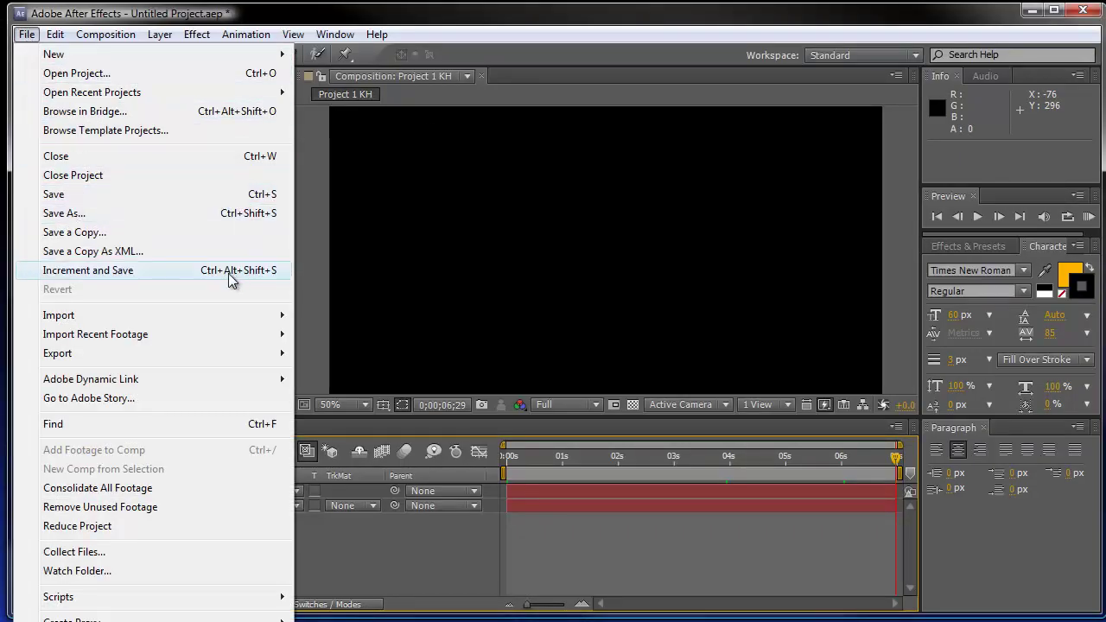
click(62, 214)
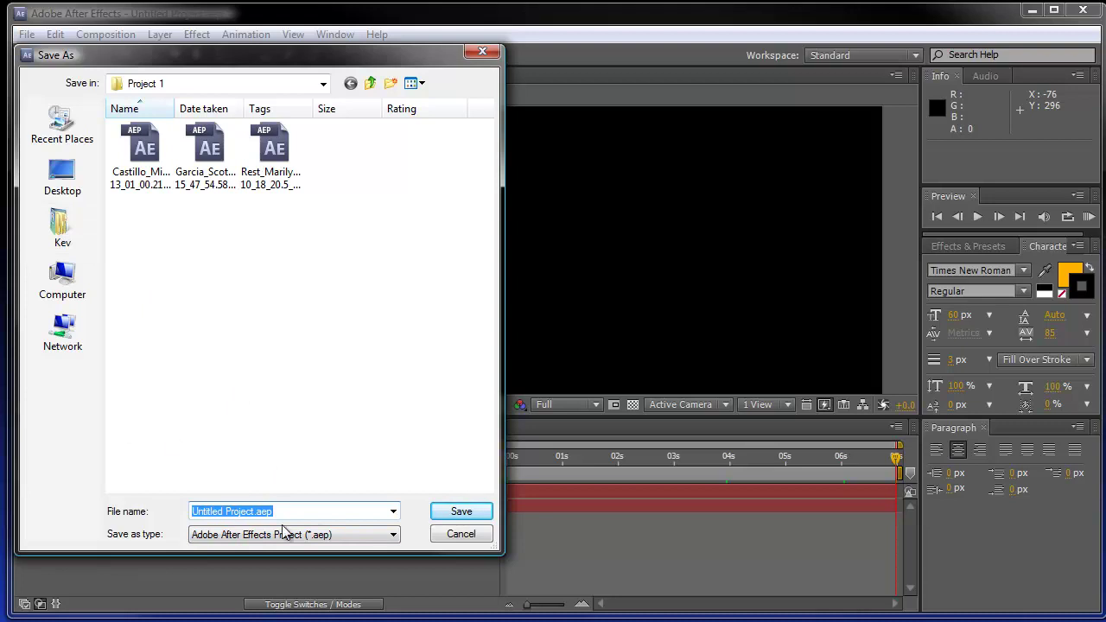
click(247, 510)
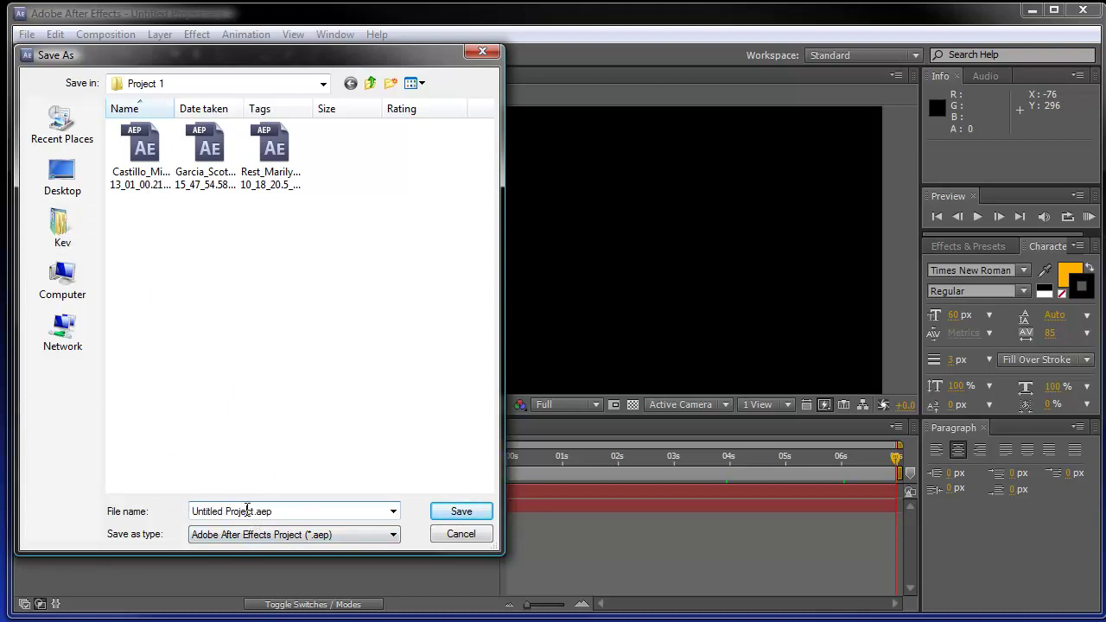
drag(251, 509, 98, 501)
text(KevinHill)
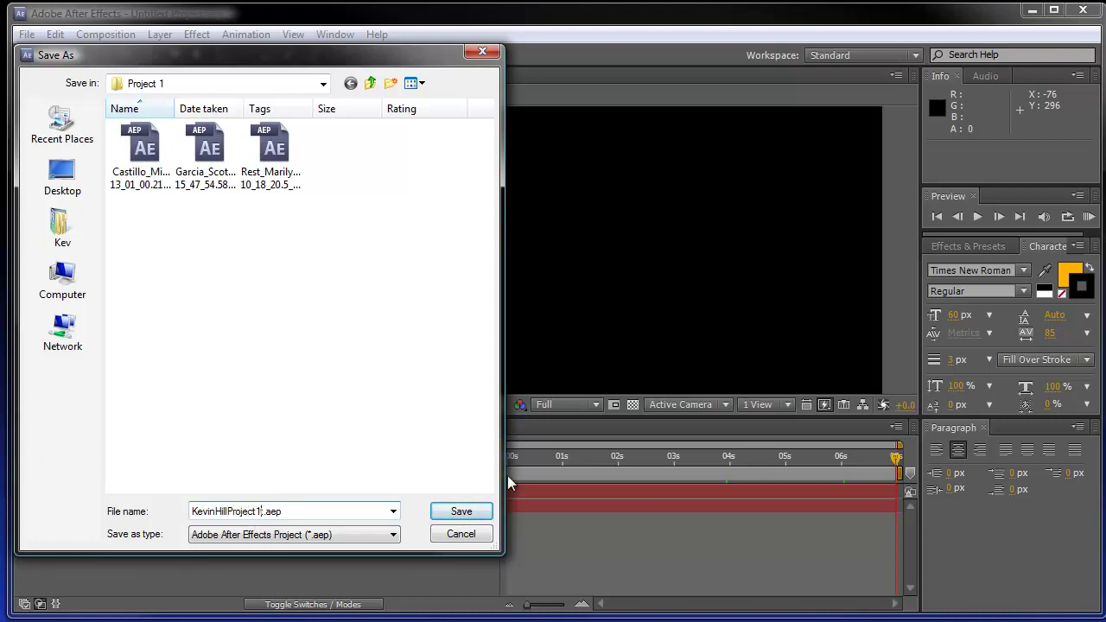
click(462, 512)
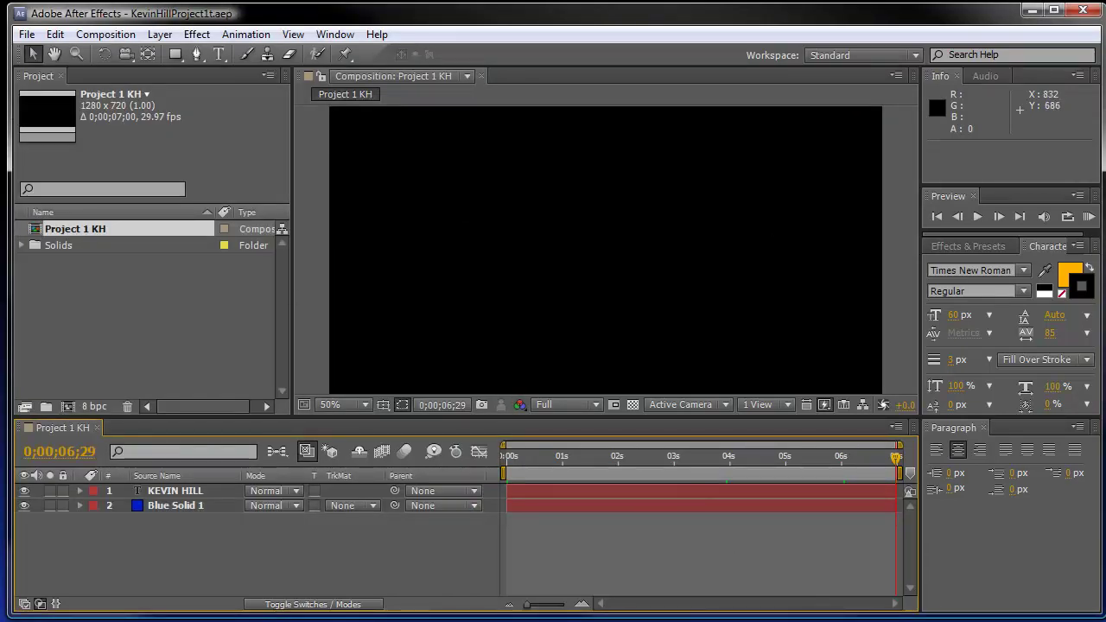
Go to the course's Project 1 dropbox and bring up its file chooser.
click(1030, 10)
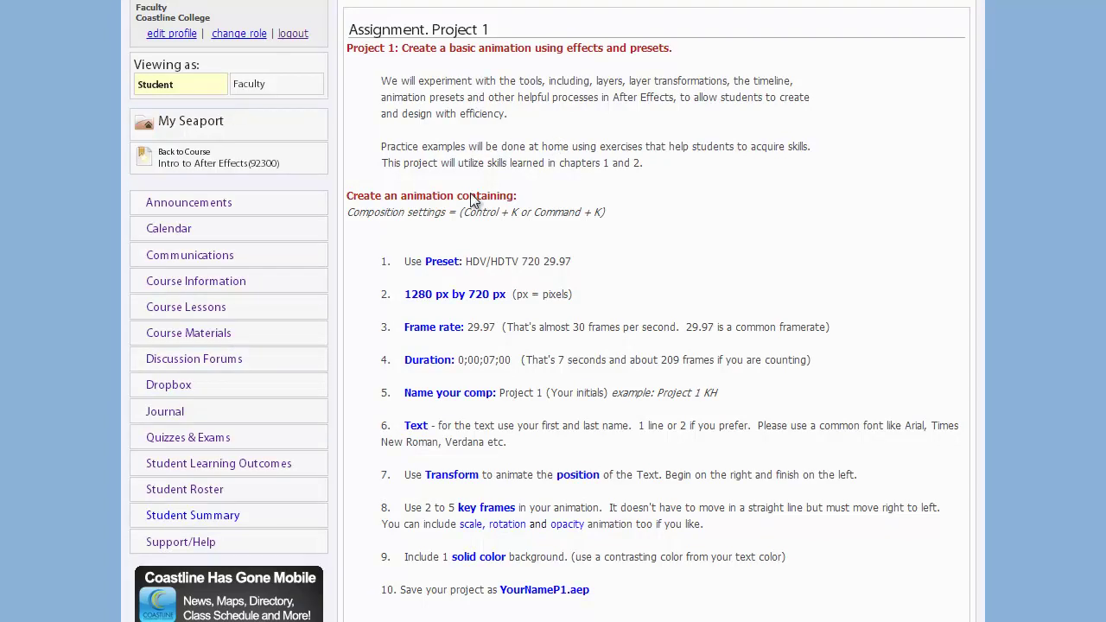
click(165, 389)
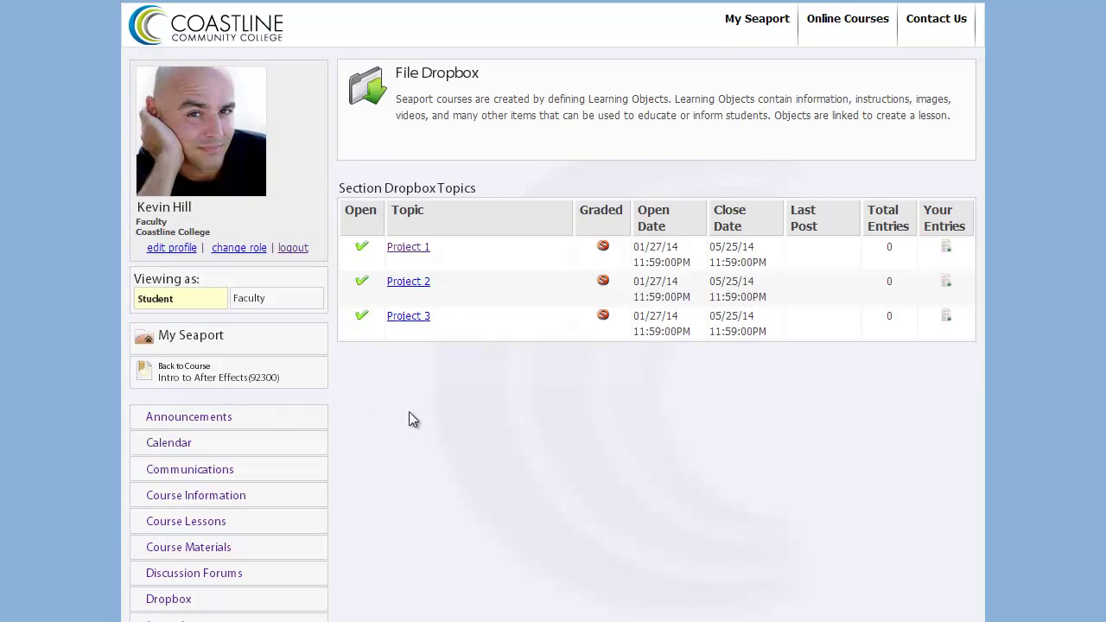
click(412, 251)
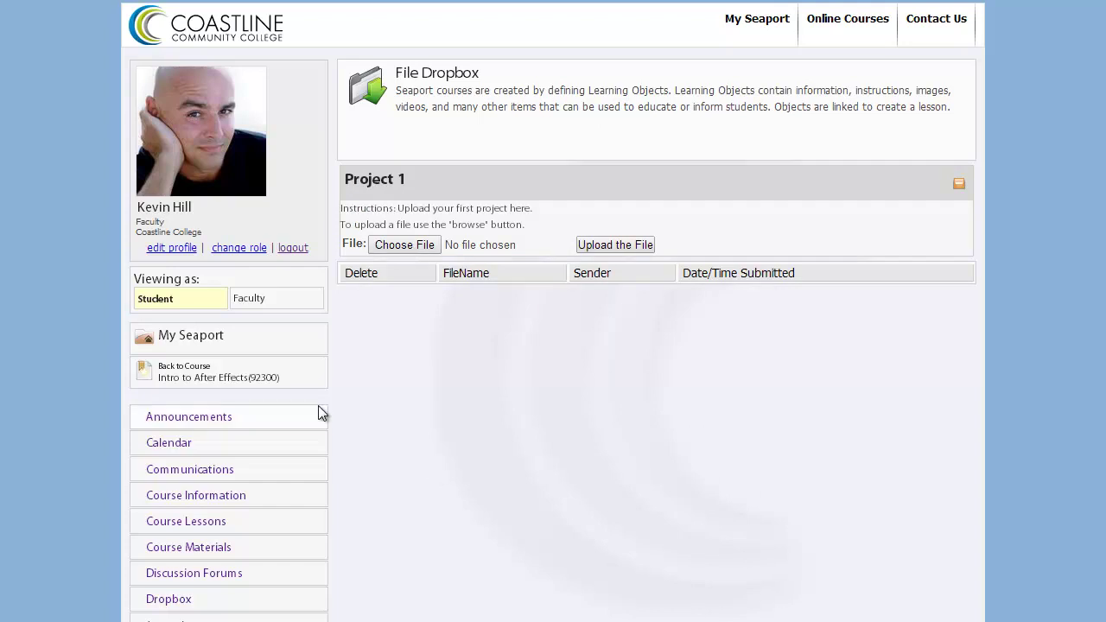
click(406, 245)
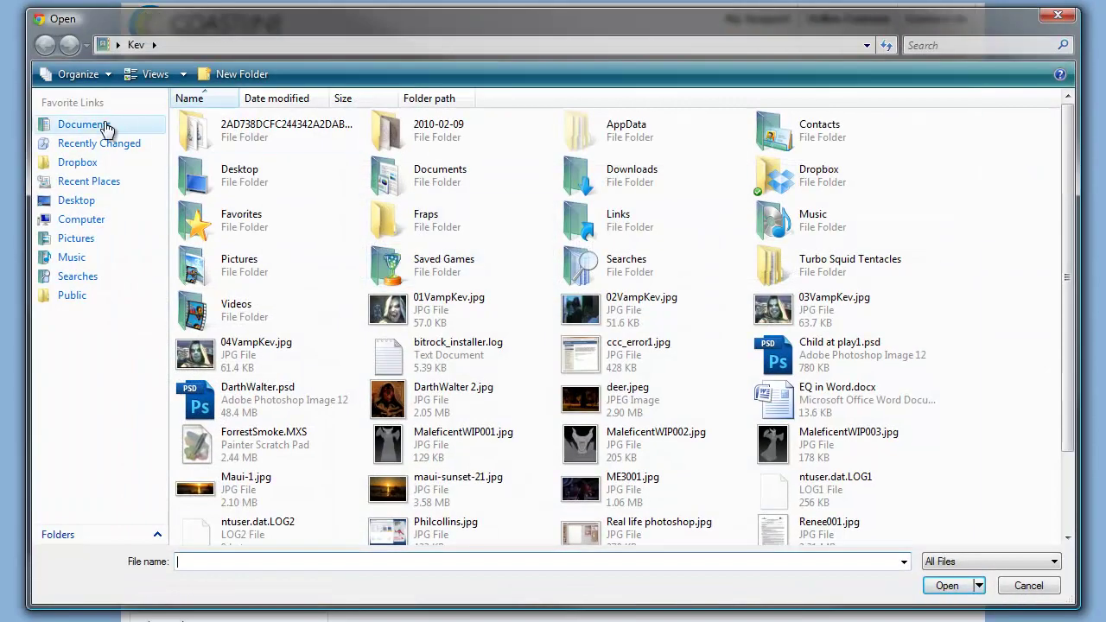
Upload the .aep from F:\1 Teaching\1 After Effects Class\Project 1 to the Project 1 dropbox.
click(76, 219)
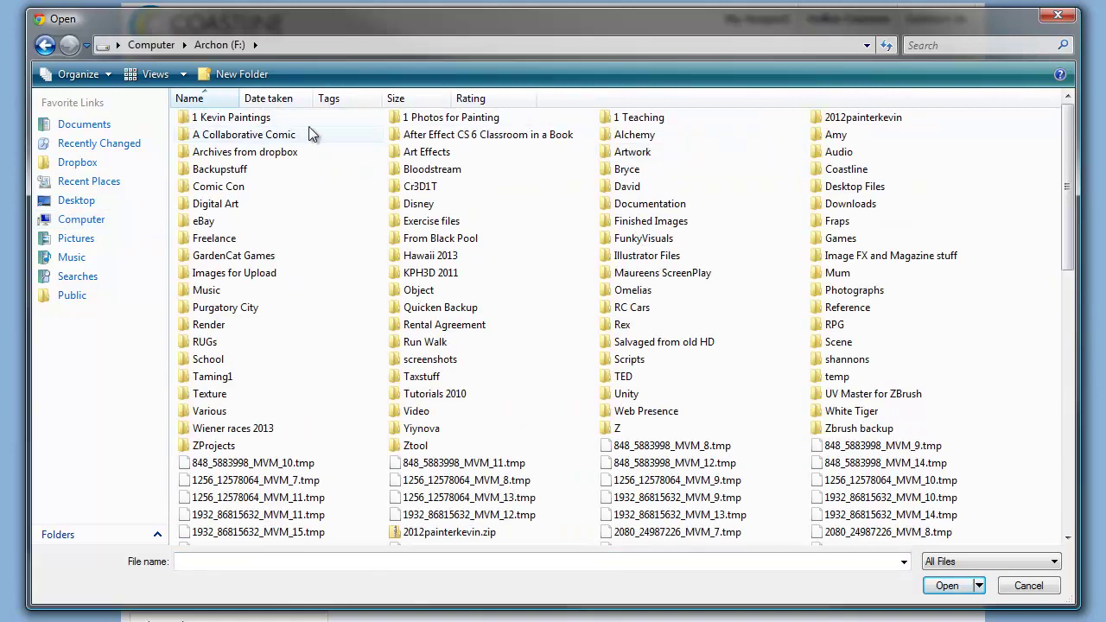
double_click(610, 119)
double_click(188, 145)
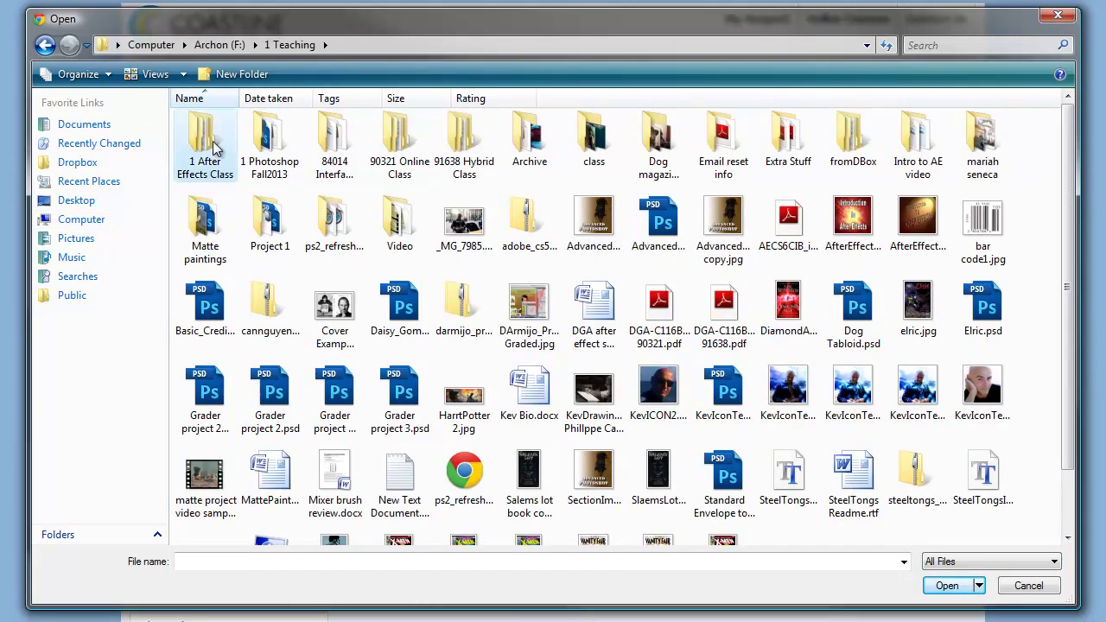
double_click(215, 120)
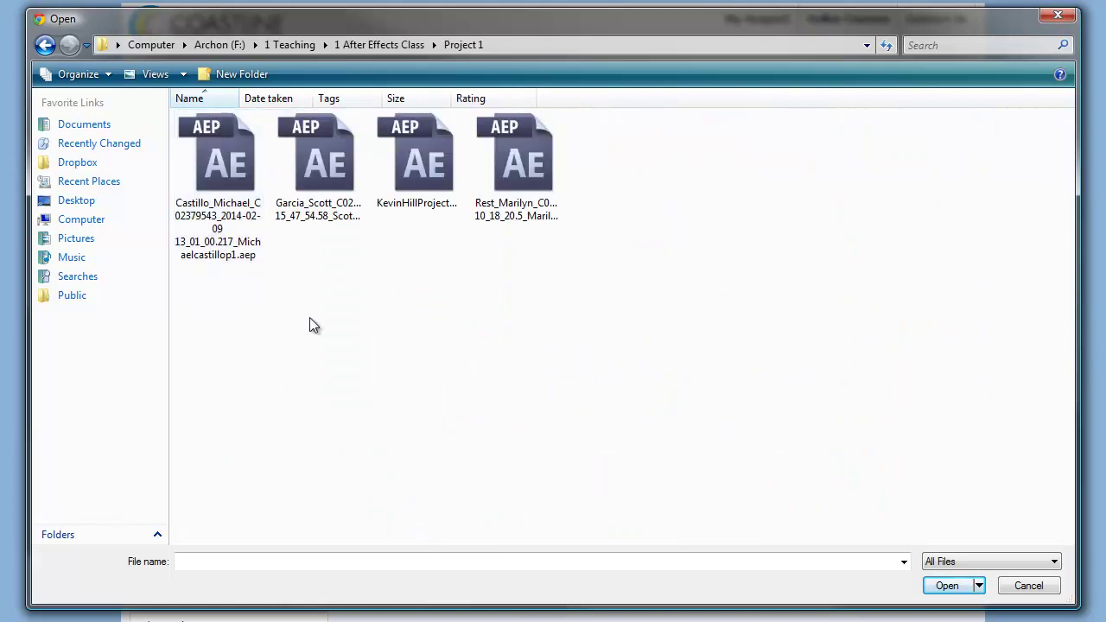
click(434, 162)
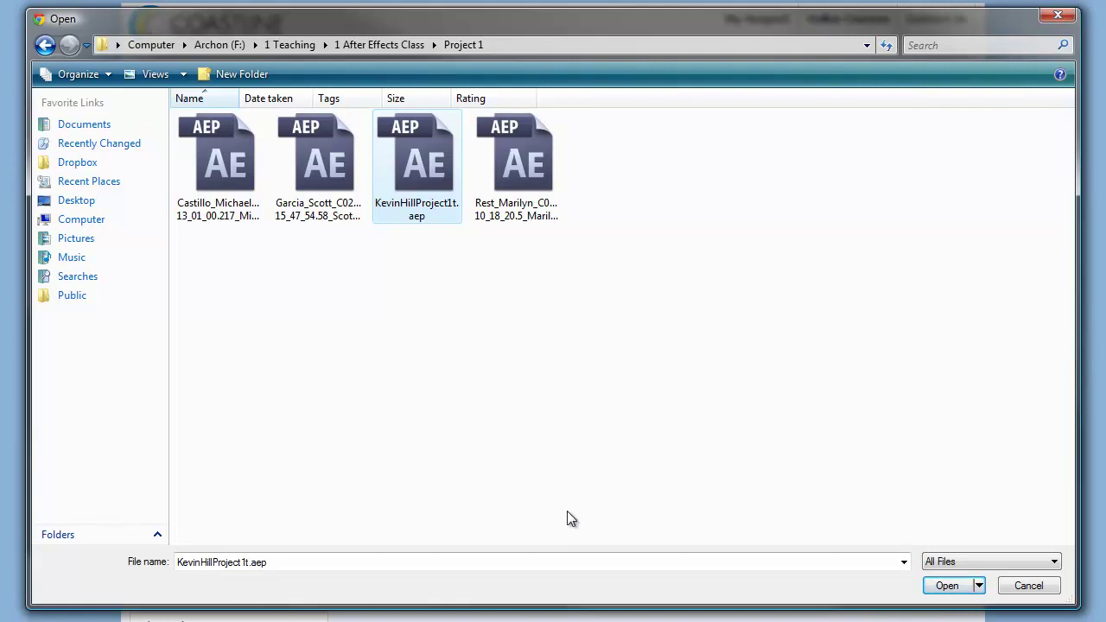
click(946, 591)
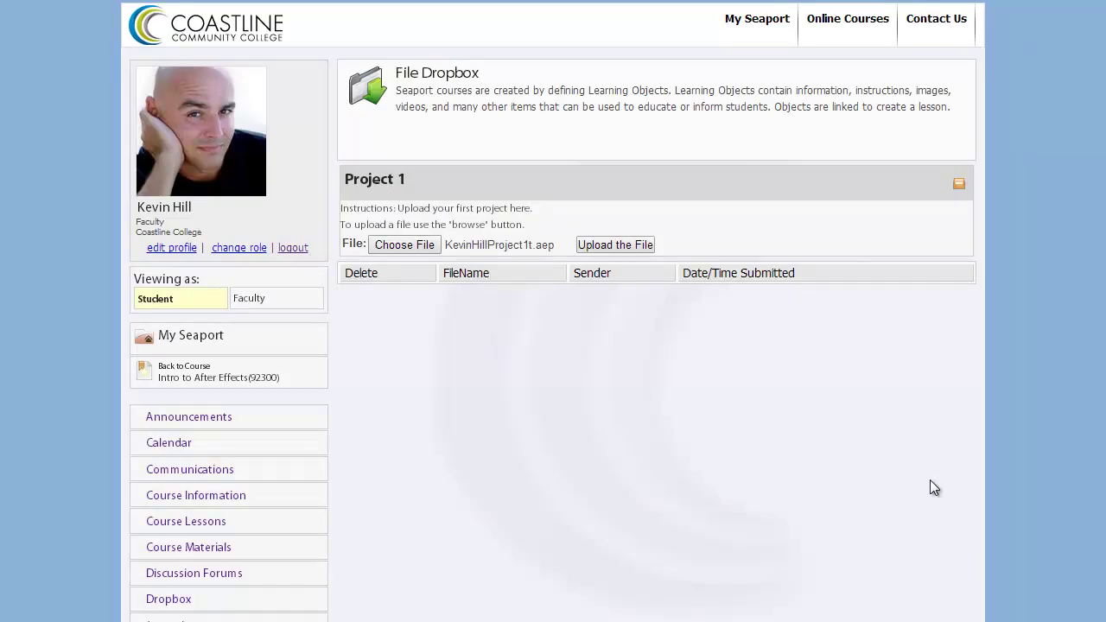
click(617, 247)
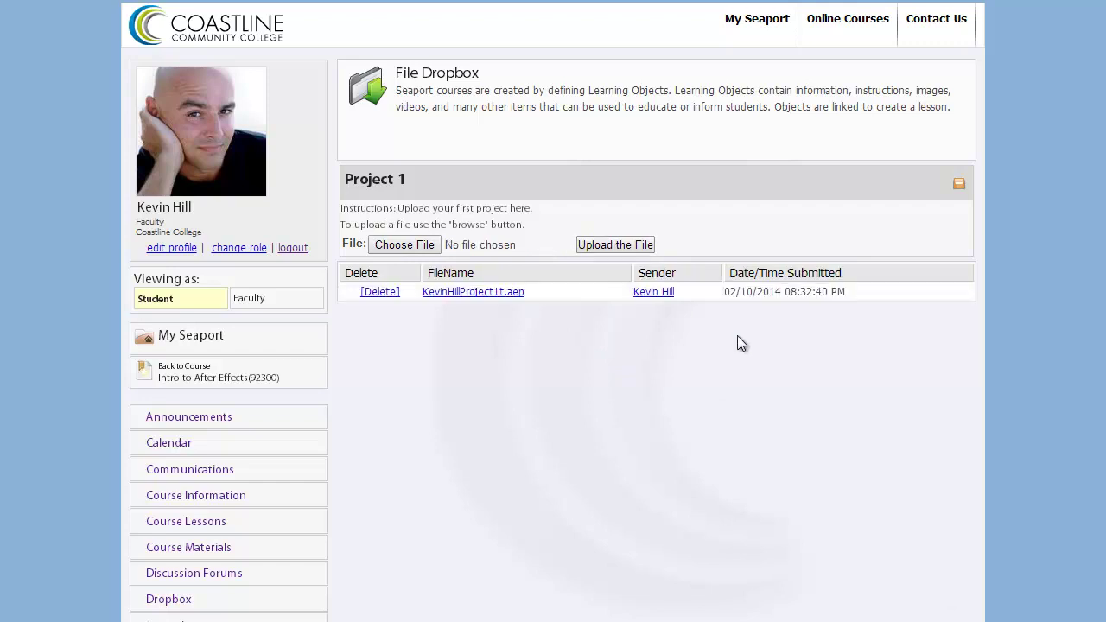